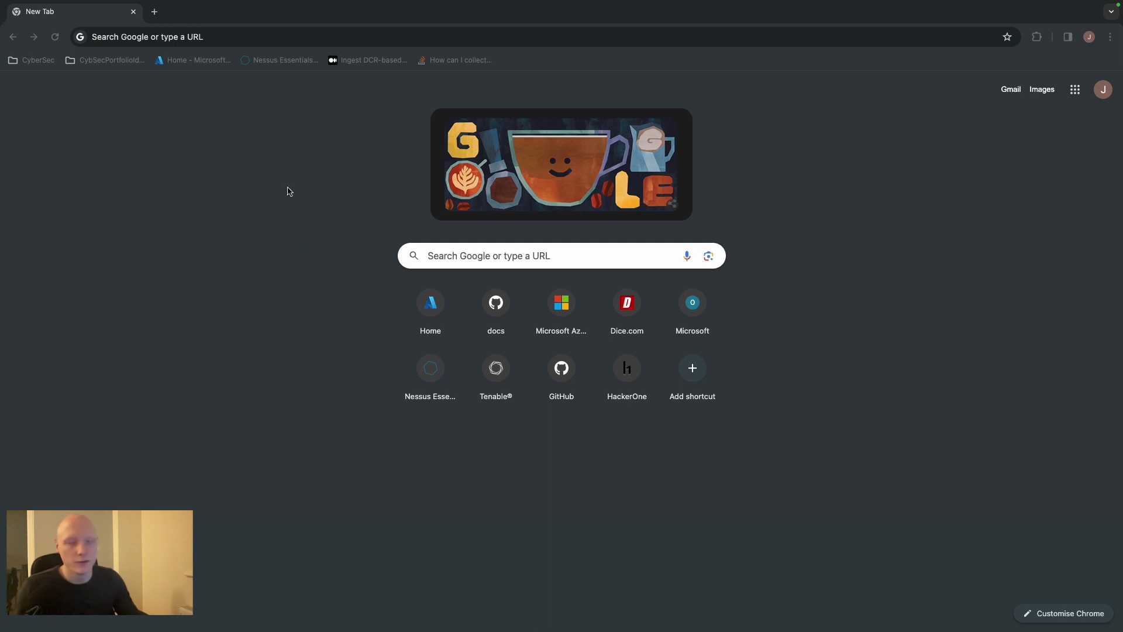
Search Google for 'free azure account' and open the Azure free account page
left_click(231, 42)
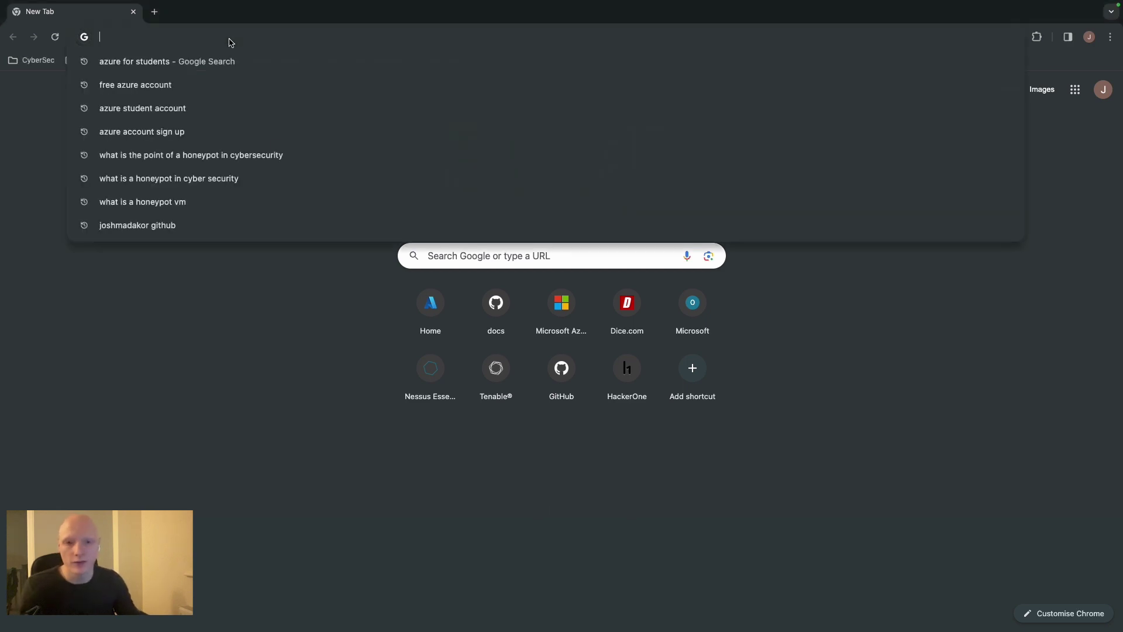
type("fre")
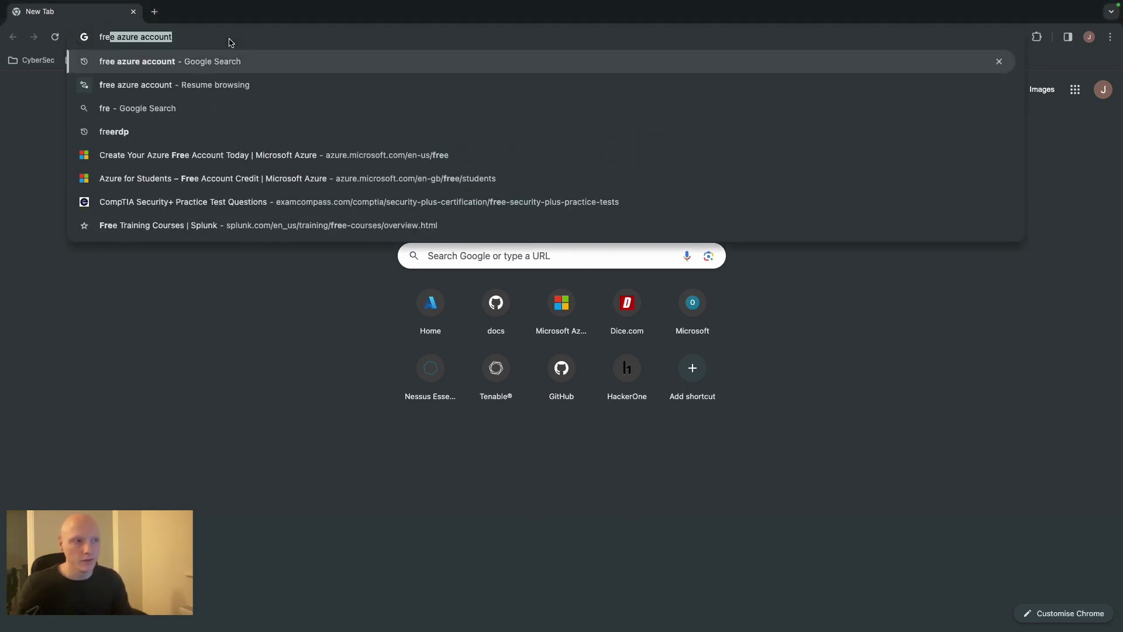
type("e azure account")
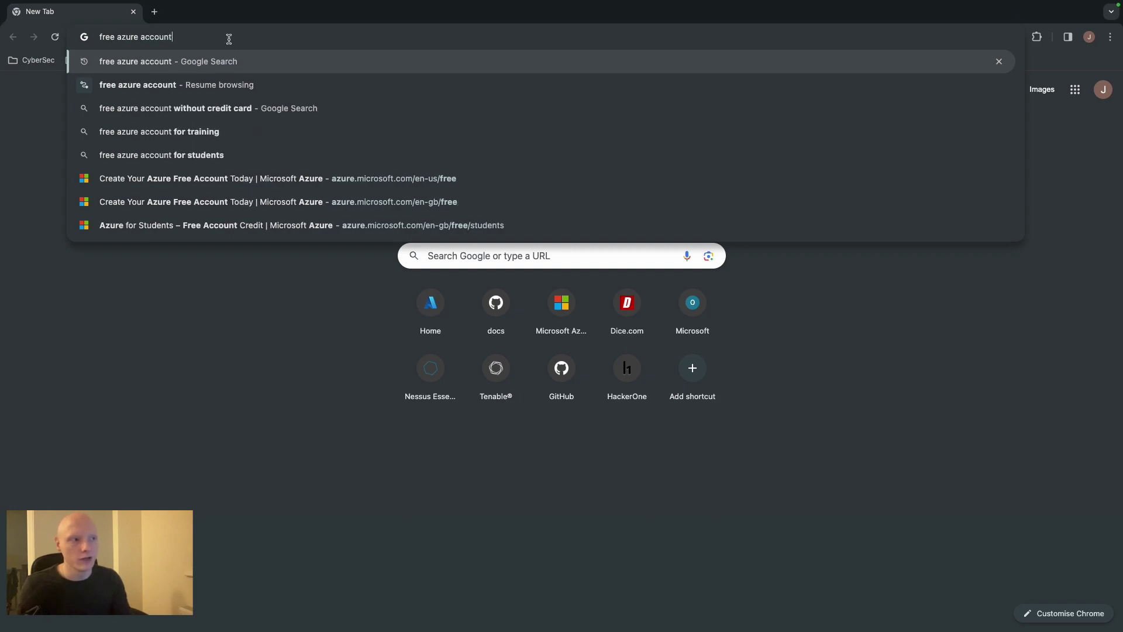
key("Return")
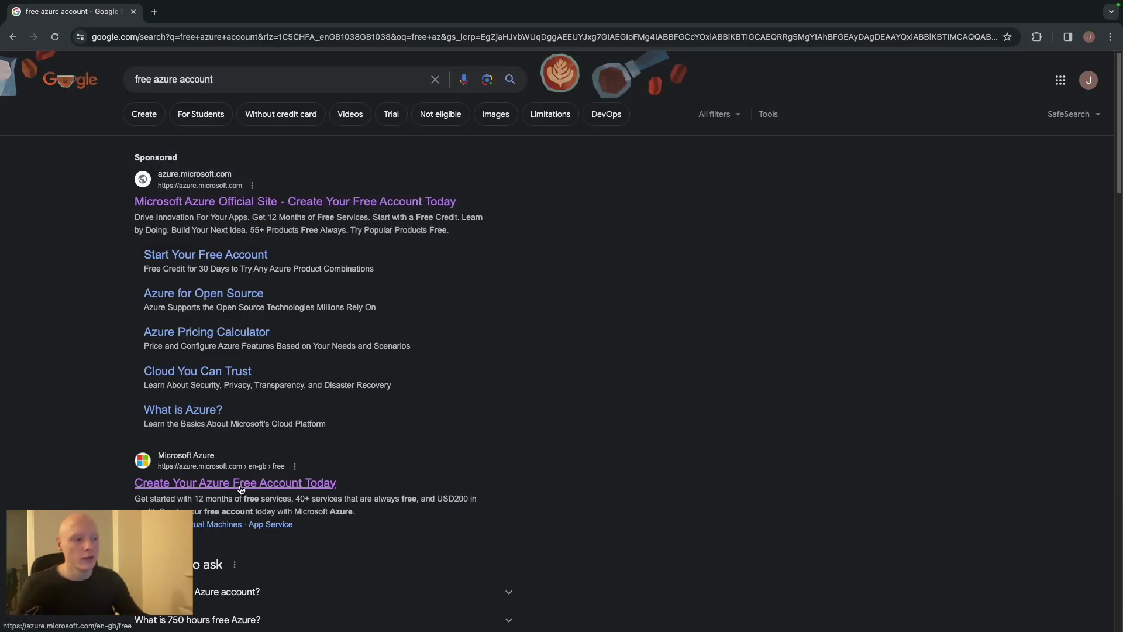
left_click(241, 489)
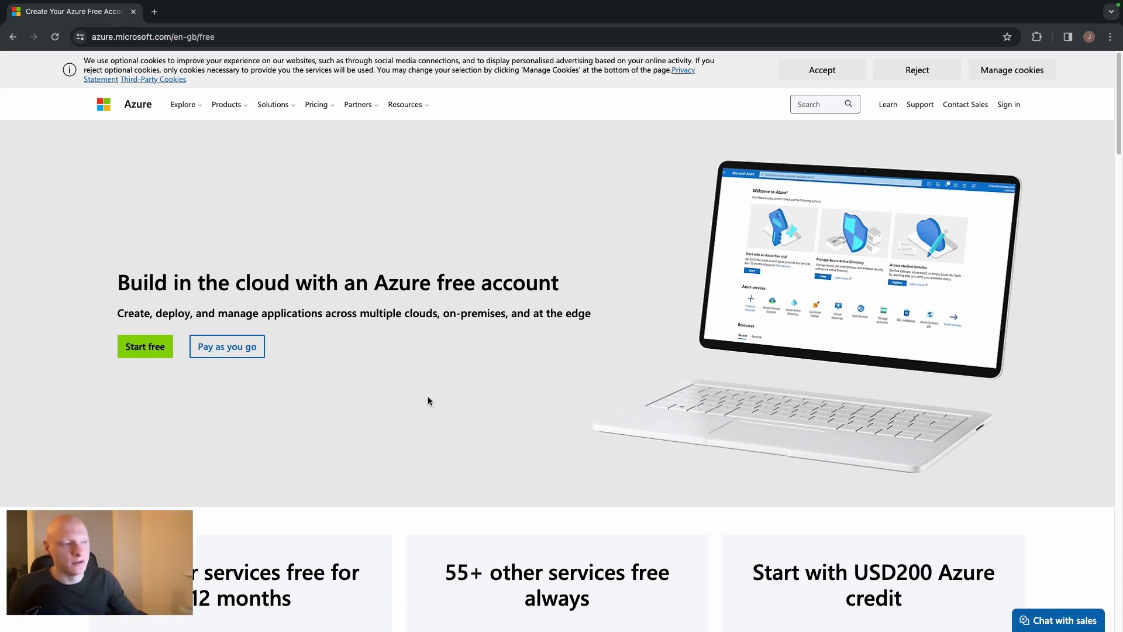
scroll(427, 398, "down", 3)
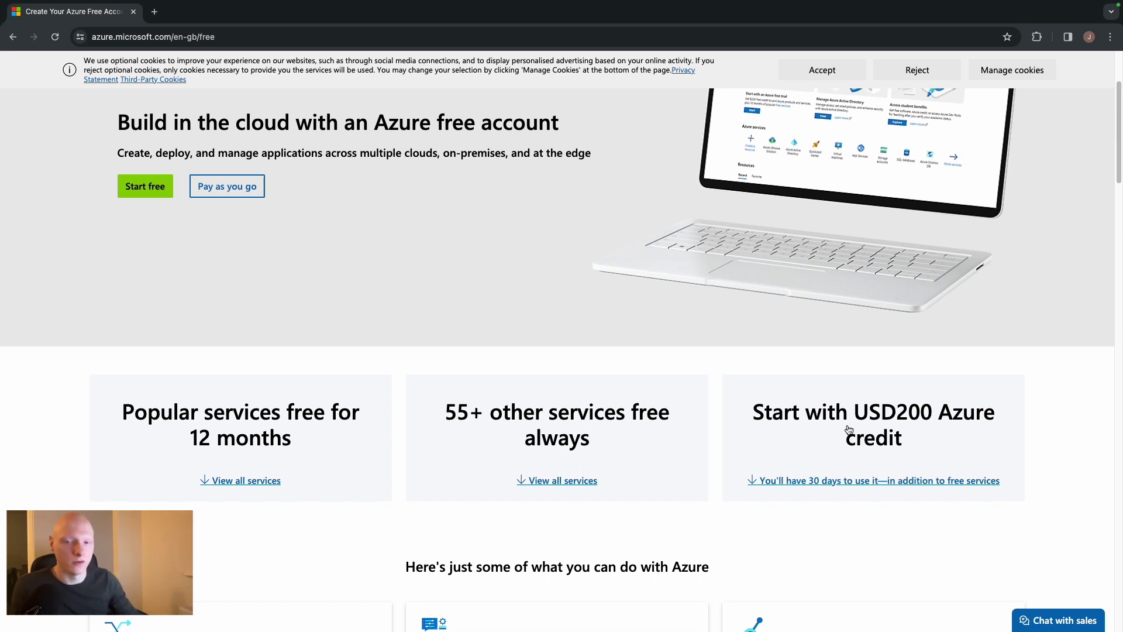
scroll(530, 383, "up", 3)
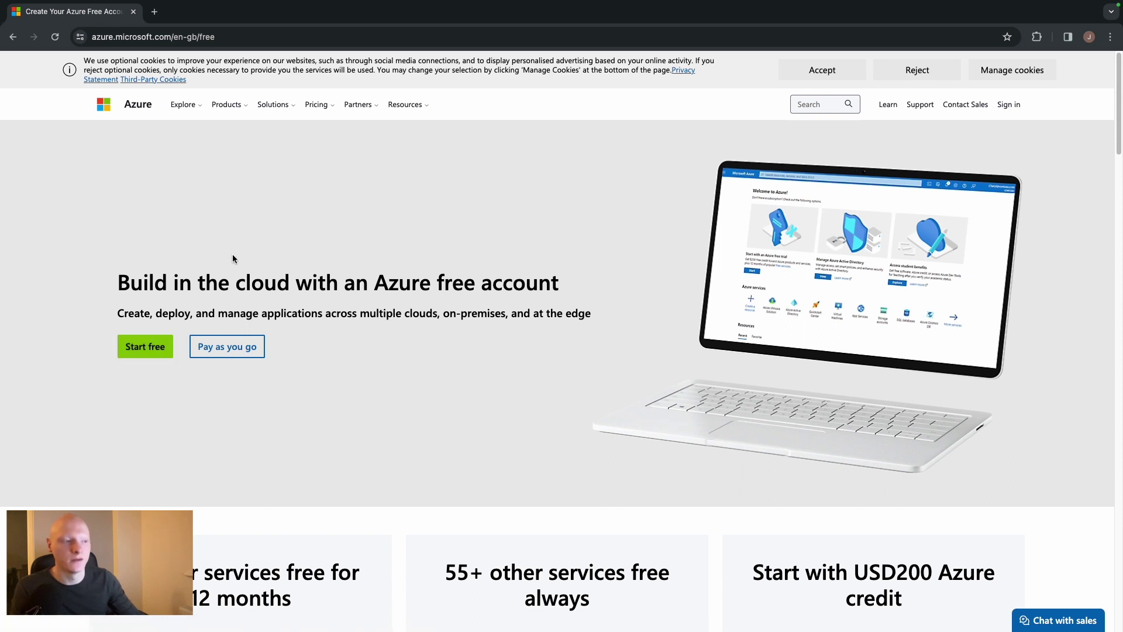
left_click(155, 12)
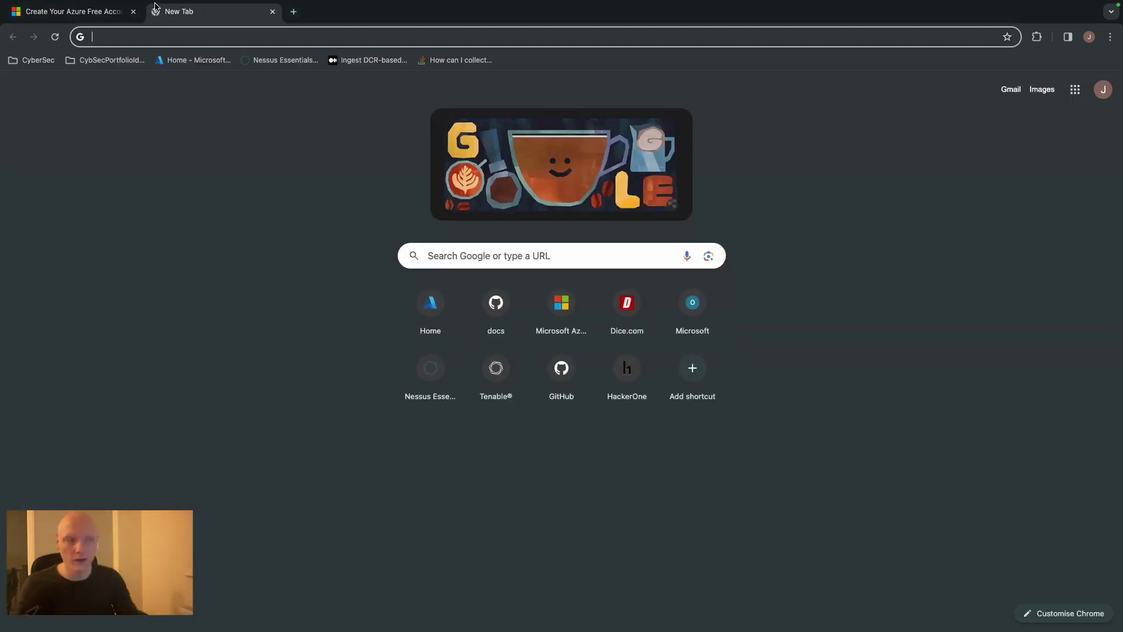
Search 'azure for students' and open the Azure for Students page offering USD100 credit
type("azure for stude")
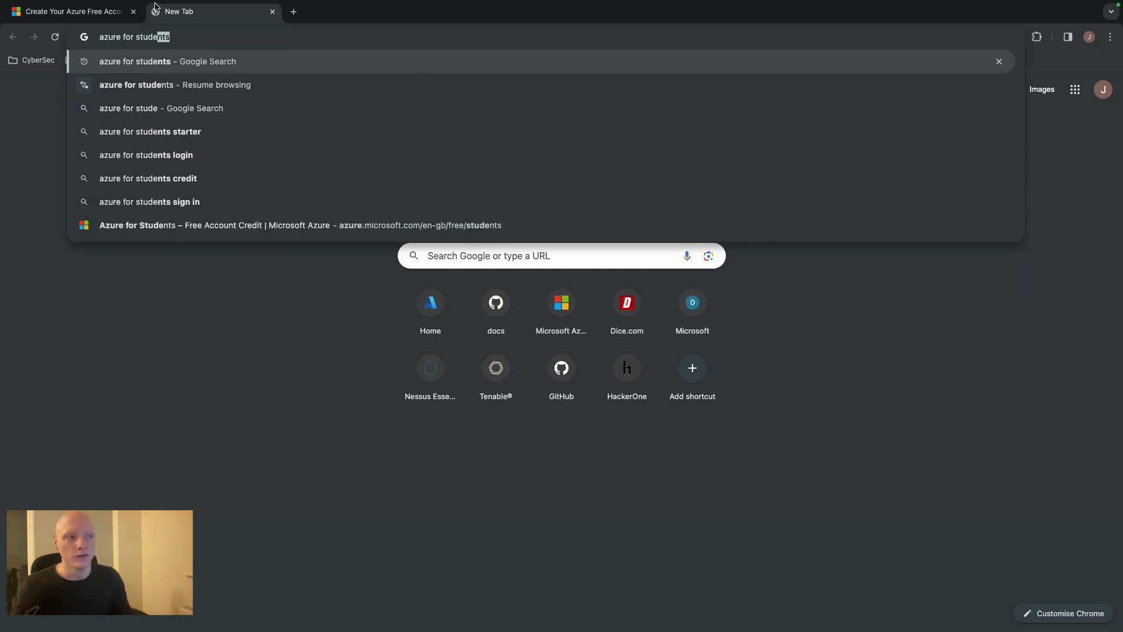
key("Return")
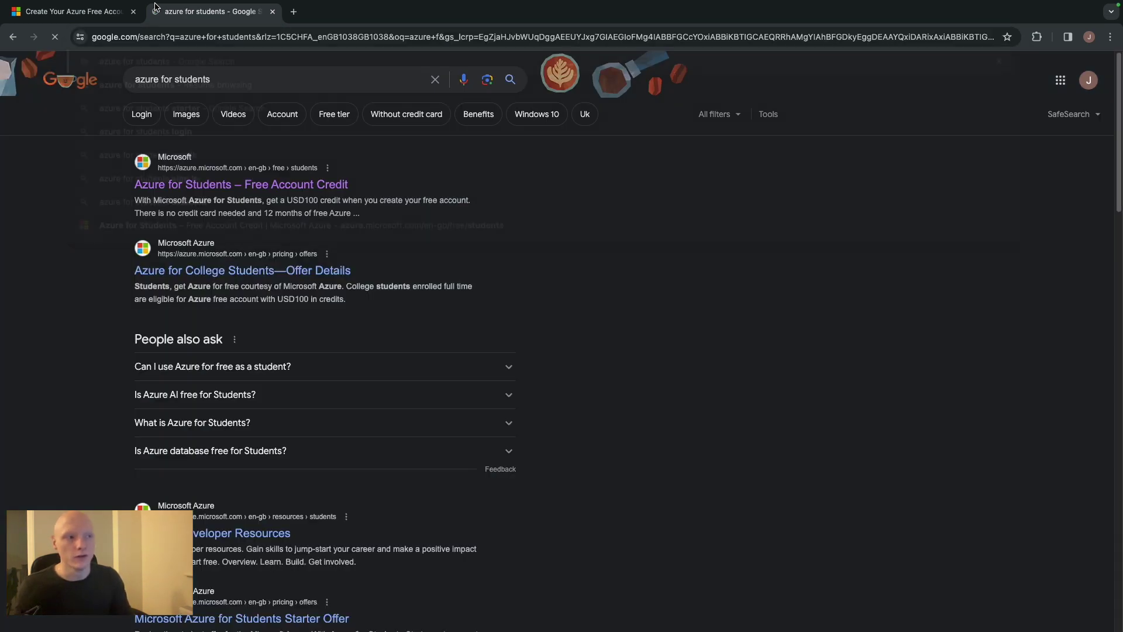
left_click(257, 185)
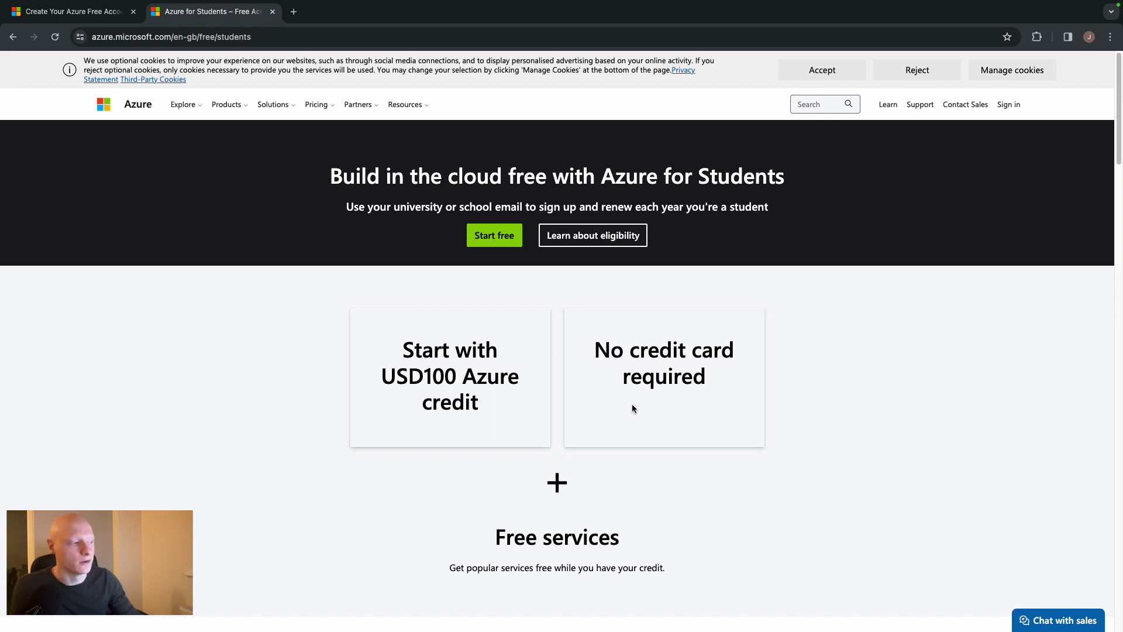
scroll(631, 408, "down", 4)
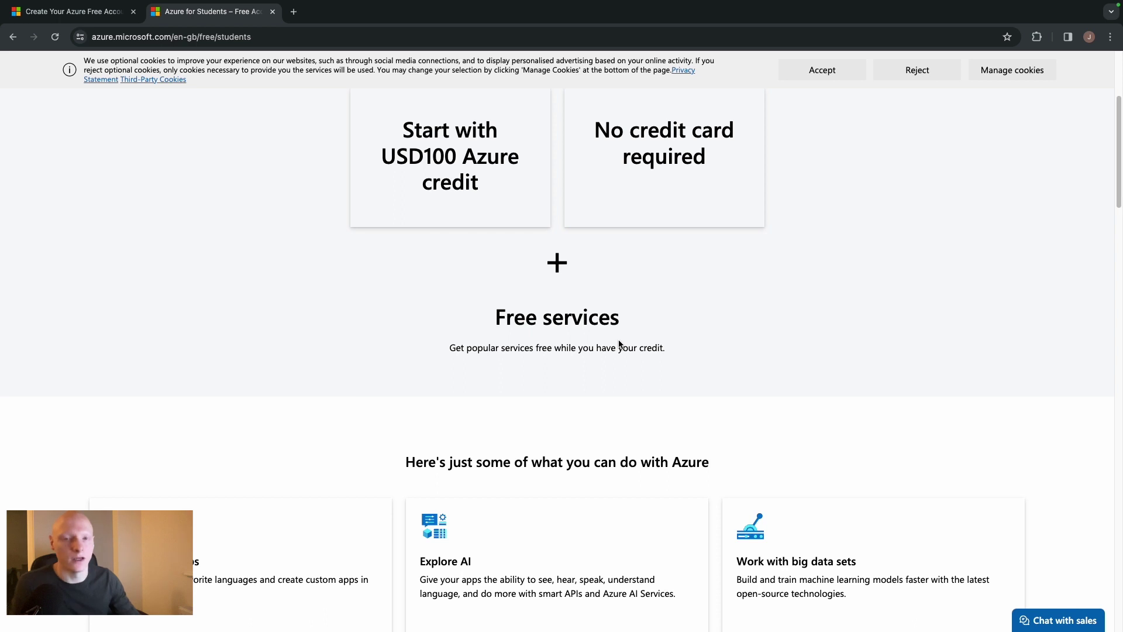
scroll(409, 345, "up", 4)
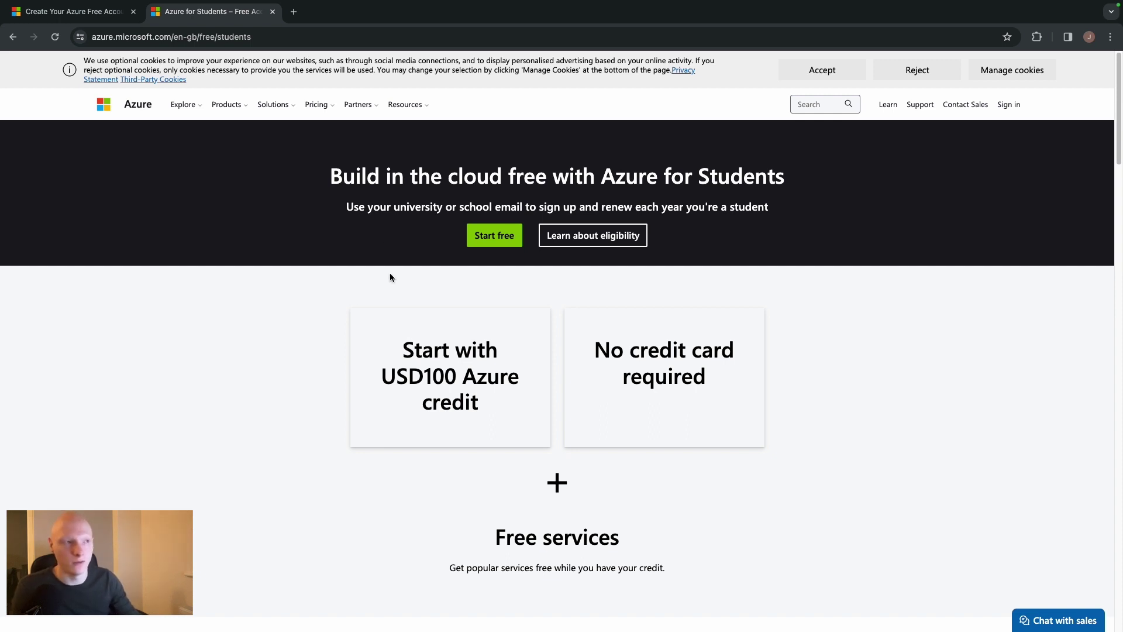
left_click(296, 12)
Close the Azure for Students and free account tabs and load the Azure portal home page
left_click(272, 11)
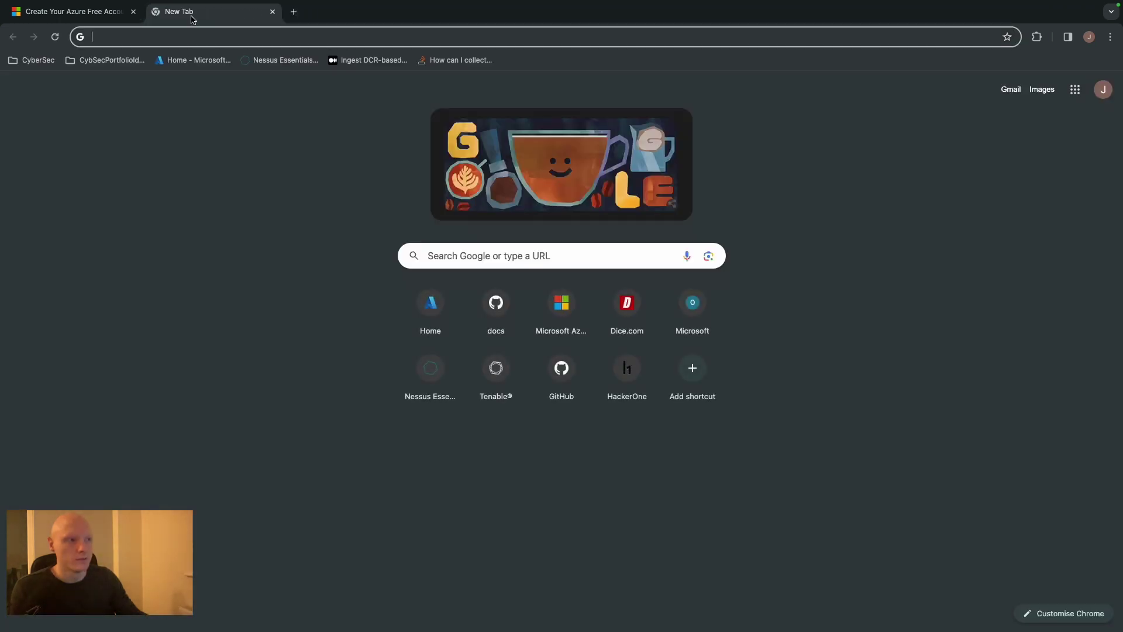
left_click(134, 12)
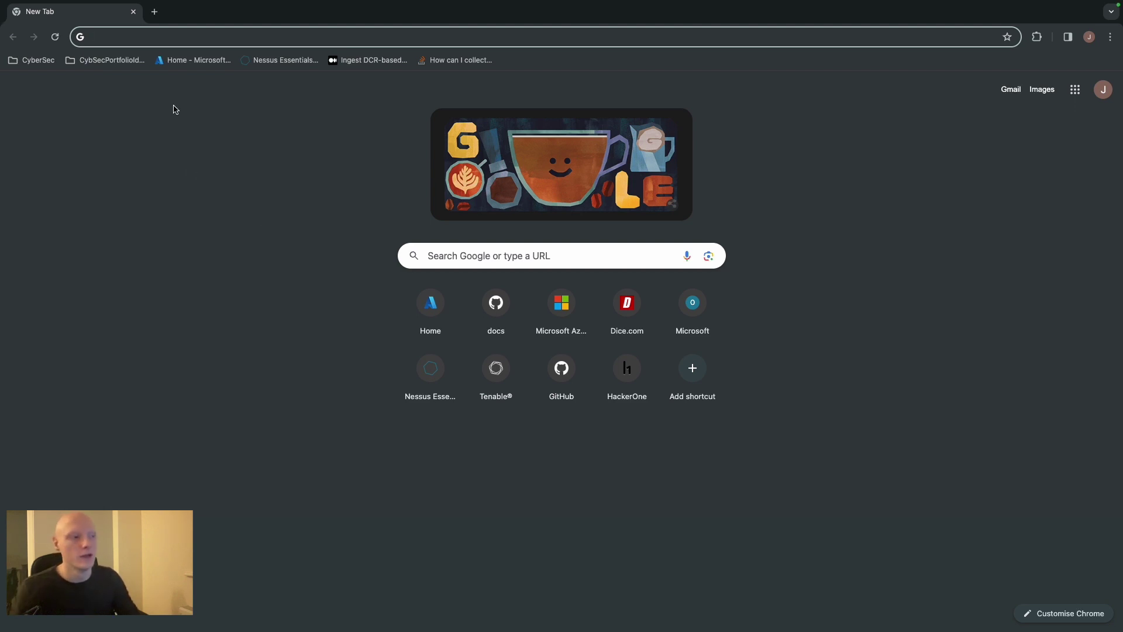
left_click(174, 61)
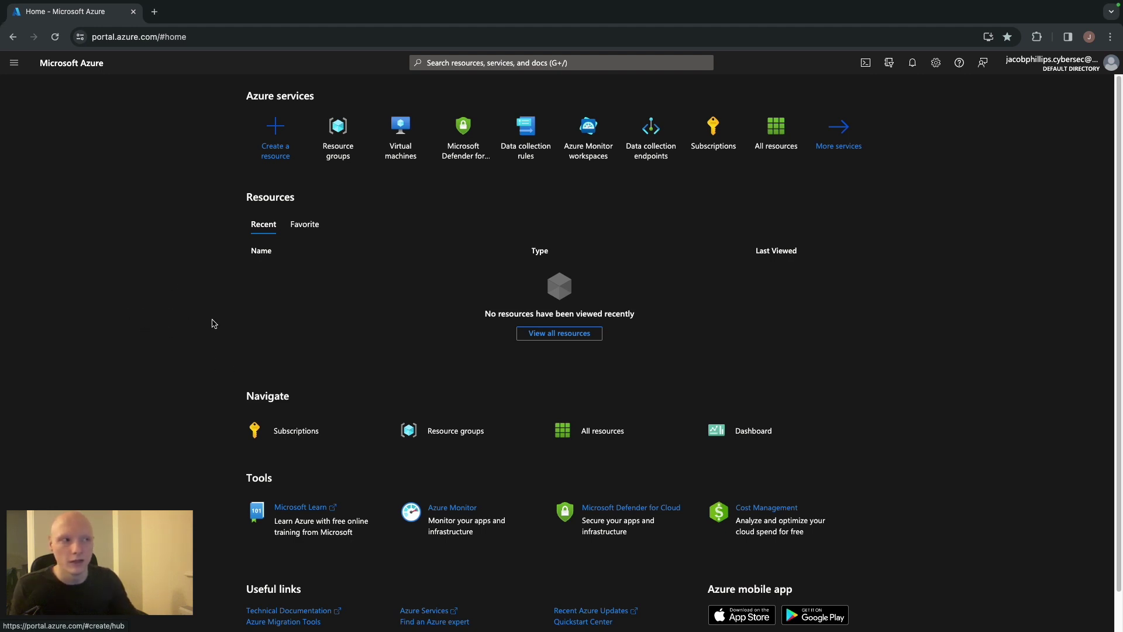
left_click(154, 12)
left_click(134, 12)
left_click(179, 61)
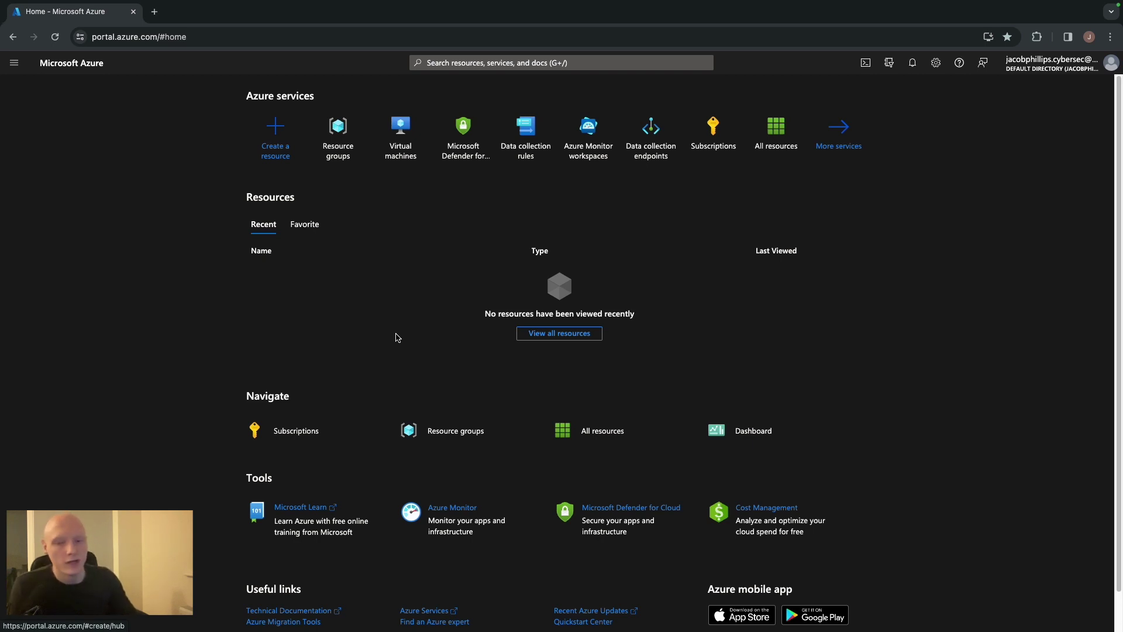
Start creating a new virtual machine from Create a resource
left_click(280, 147)
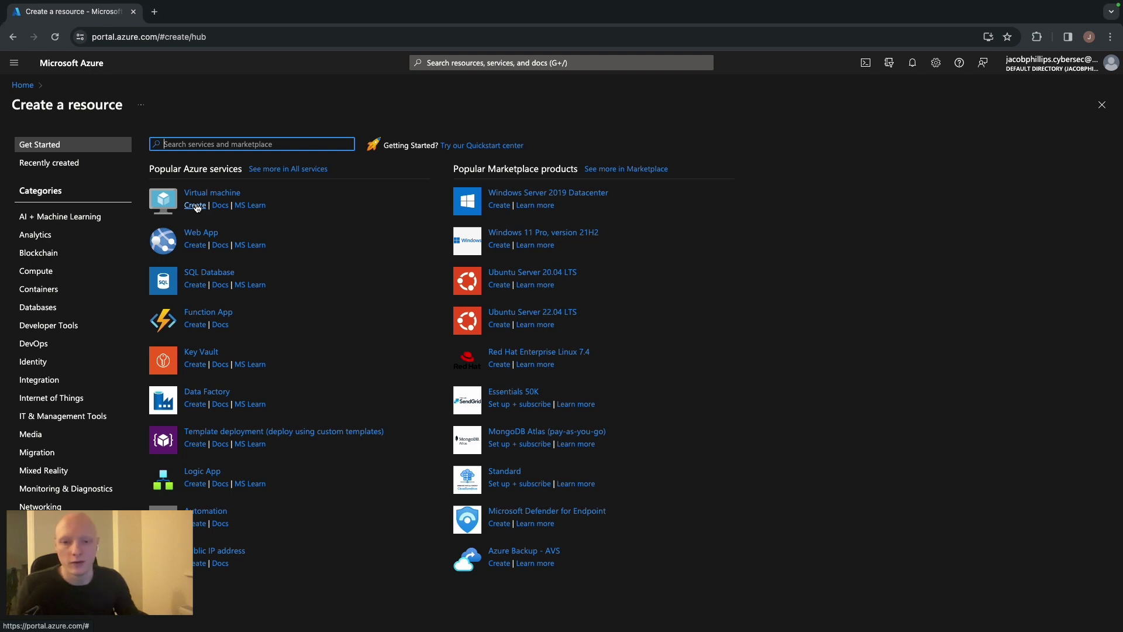
left_click(196, 205)
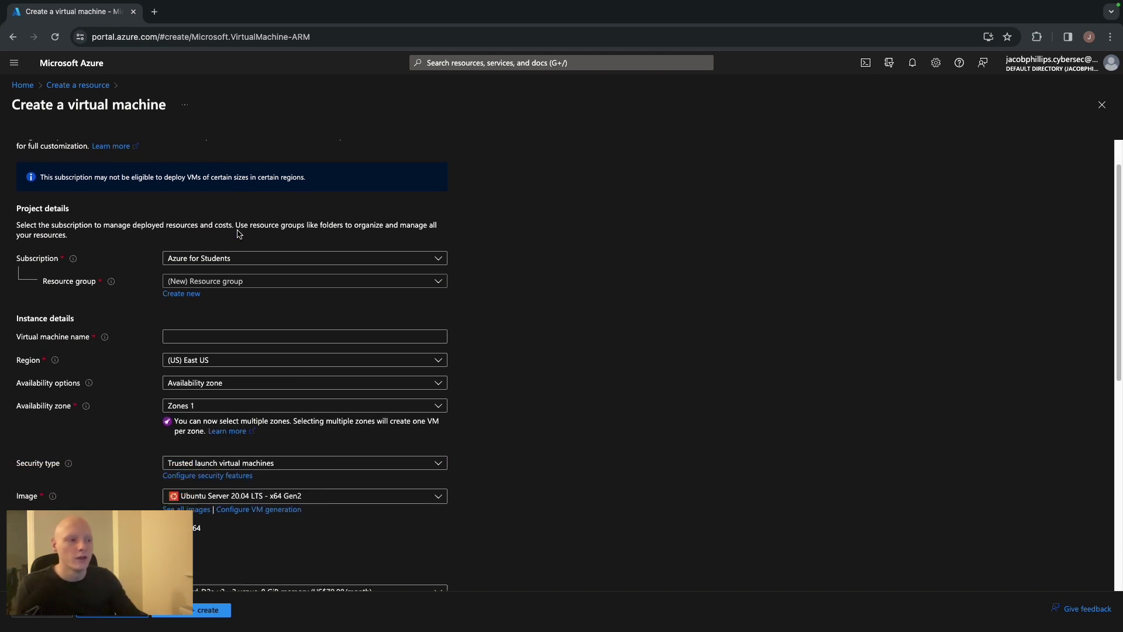
scroll(240, 234, "down", 1)
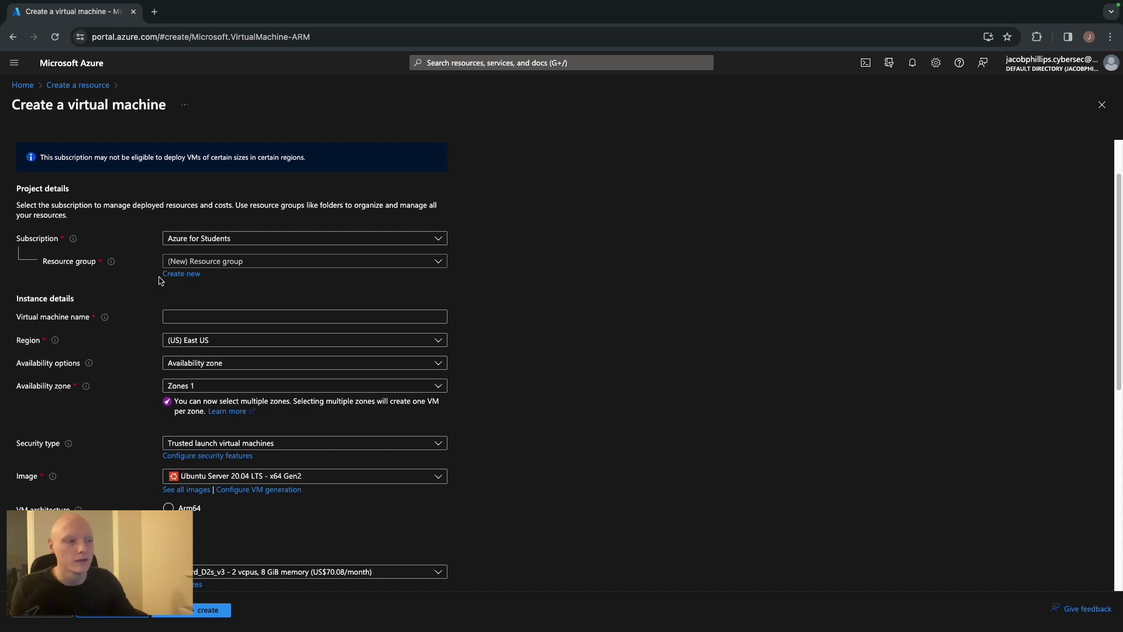
Place the VM in resource group HoneyPot-Lab and name it HoneyPotVM
left_click(231, 264)
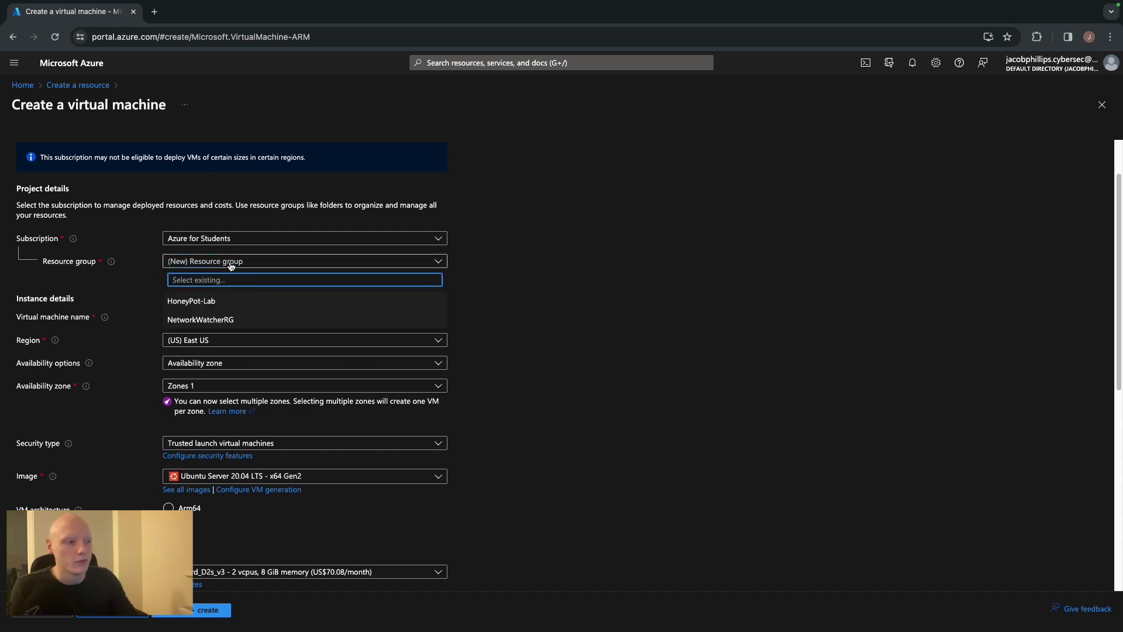
left_click(195, 302)
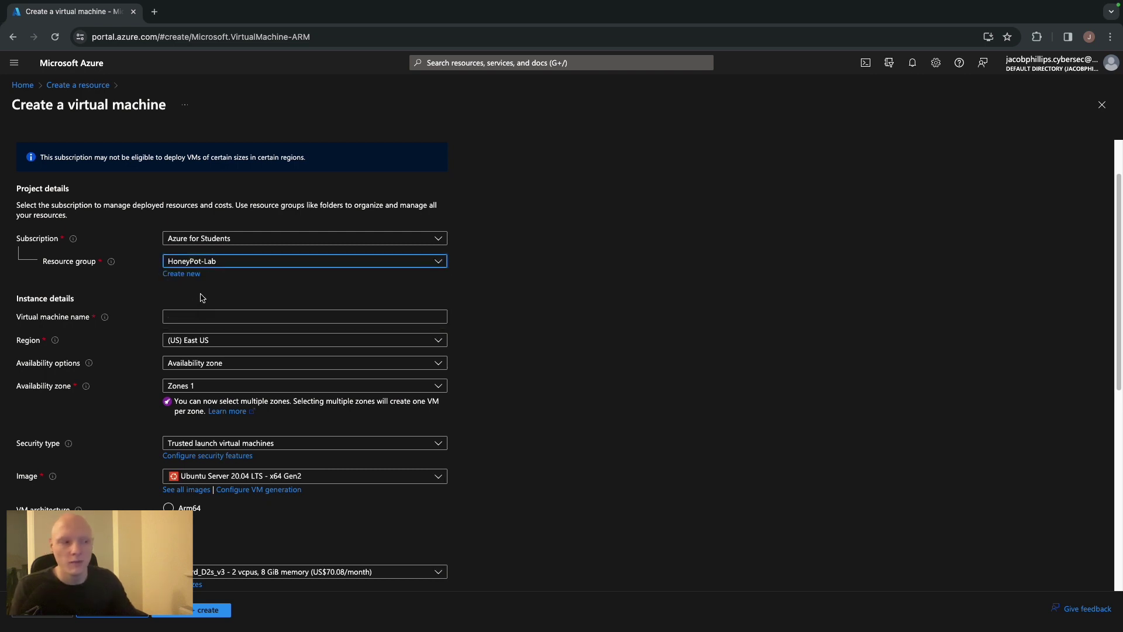
left_click(210, 318)
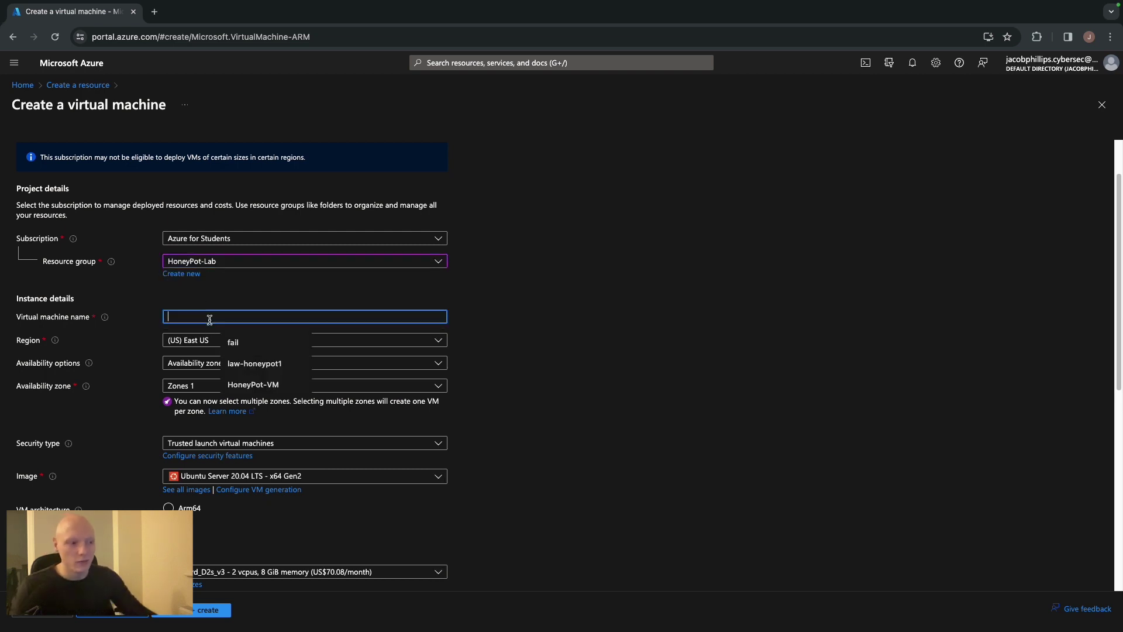
type("HoneyPo")
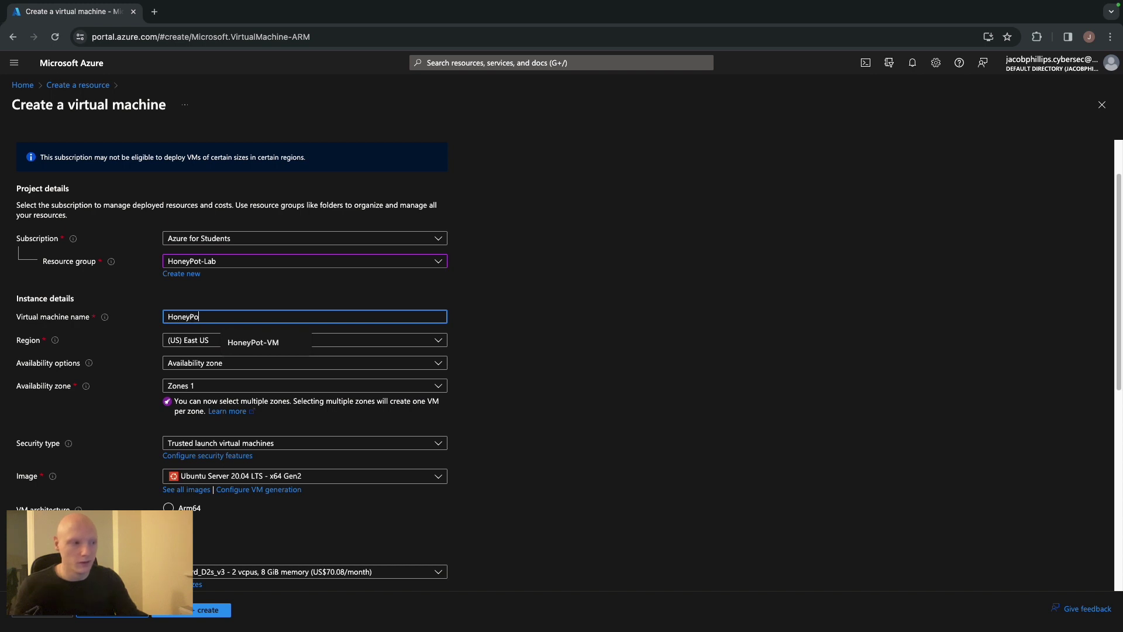
type("tVm")
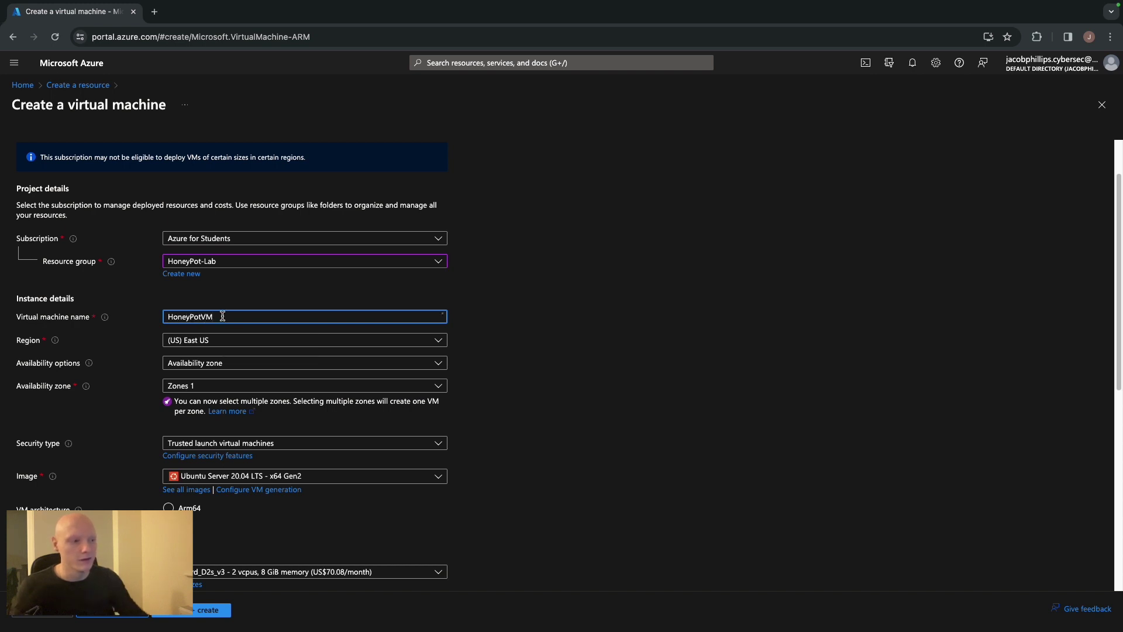
left_click(155, 317)
scroll(540, 362, "down", 3)
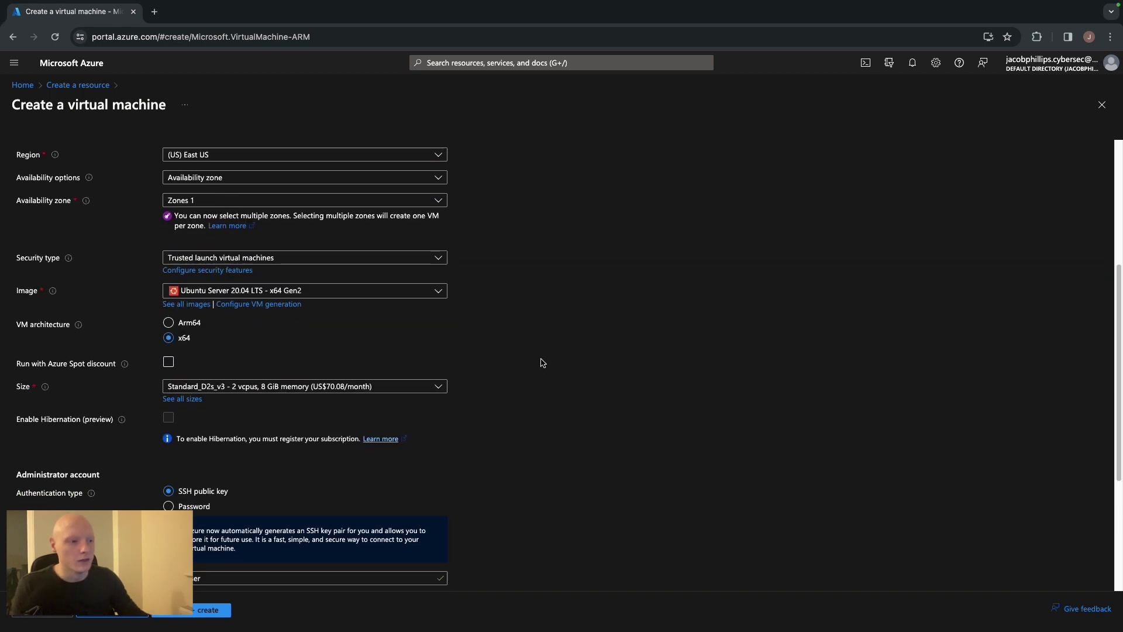
scroll(524, 349, "up", 1)
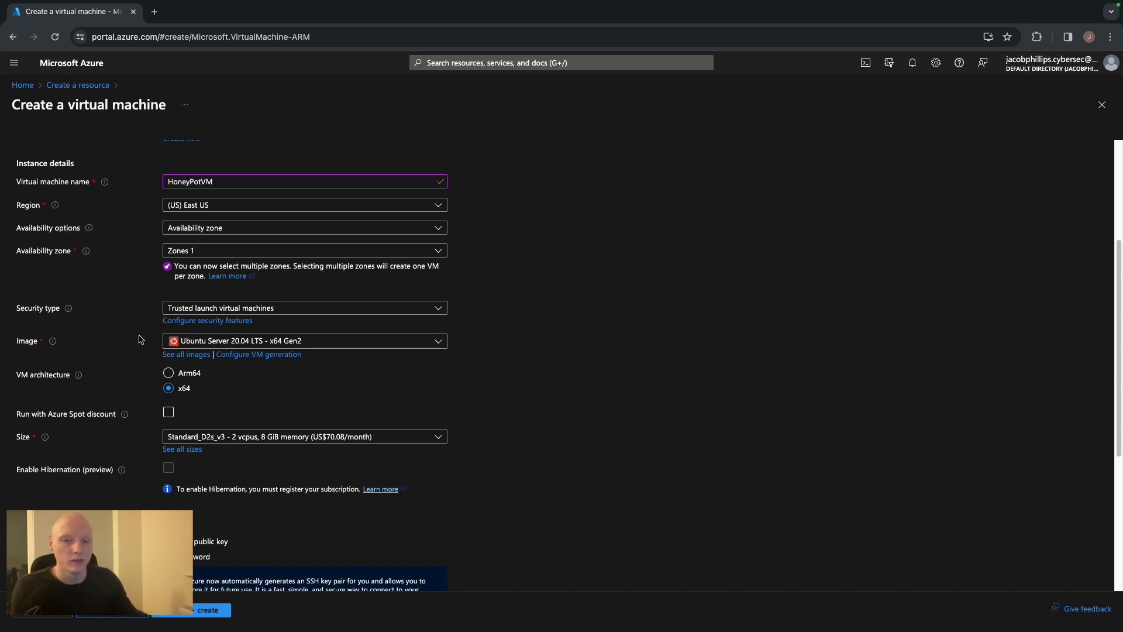
Change the VM image from Ubuntu Server 20.04 LTS to Windows 10 Pro, version 22H2 - x64 Gen2
left_click(323, 345)
left_click(271, 397)
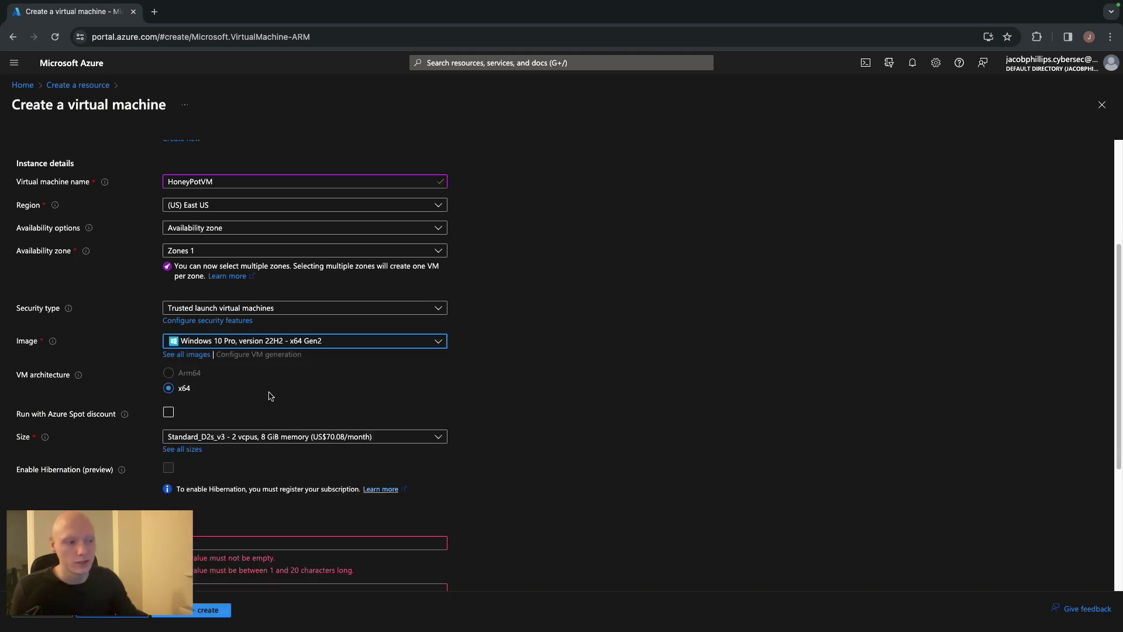
scroll(405, 404, "down", 3)
scroll(405, 405, "down", 2)
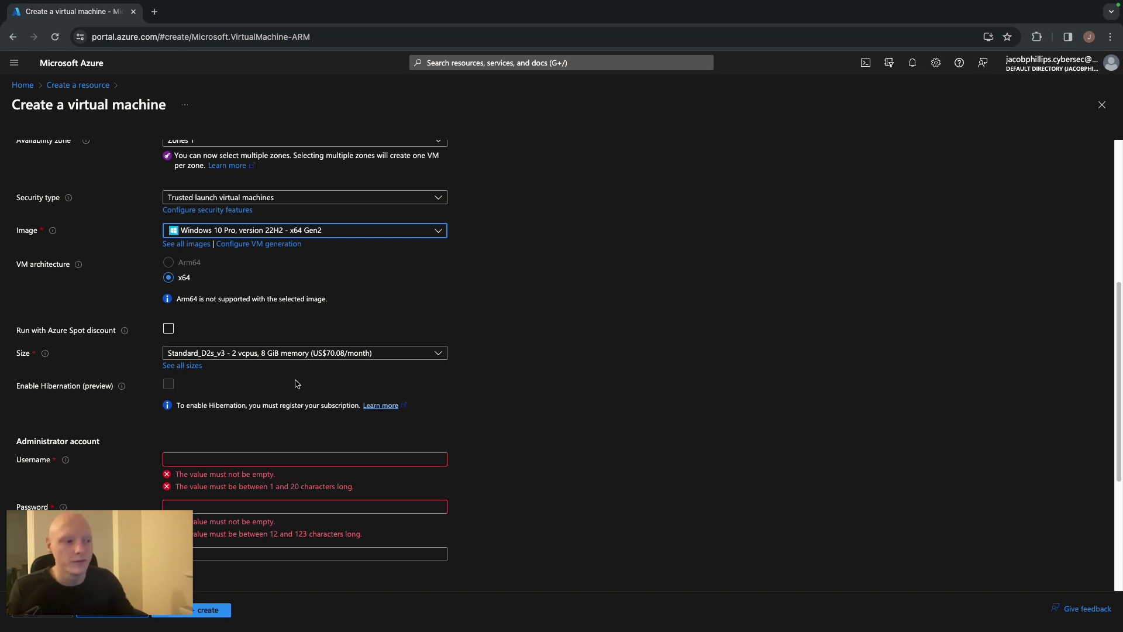
scroll(295, 380, "down", 4)
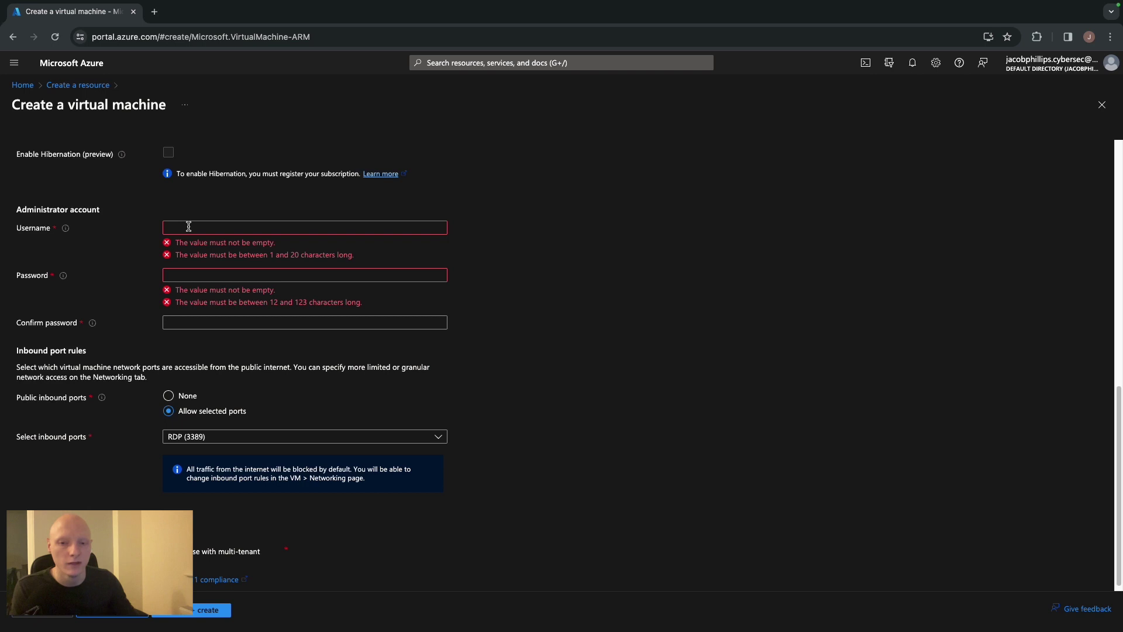
Fill in the administrator username, the password and a matching confirmation password
left_click(189, 227)
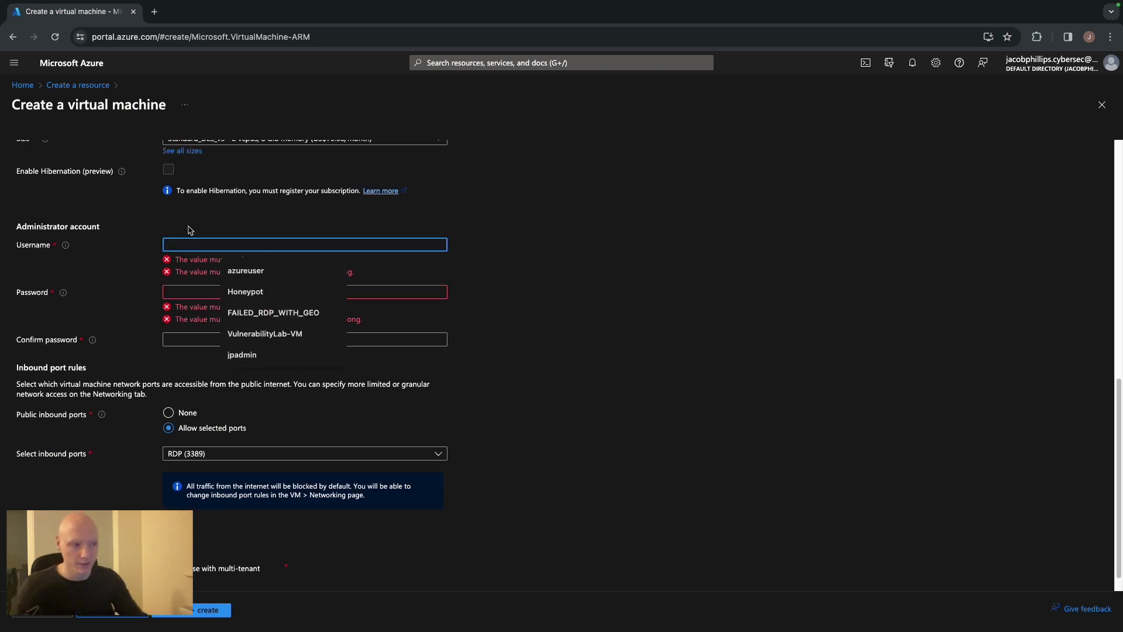
type("jpdamin")
key("BackSpace")
key("BackSpace")
key("BackSpace")
key("BackSpace")
key("BackSpace")
type("admin")
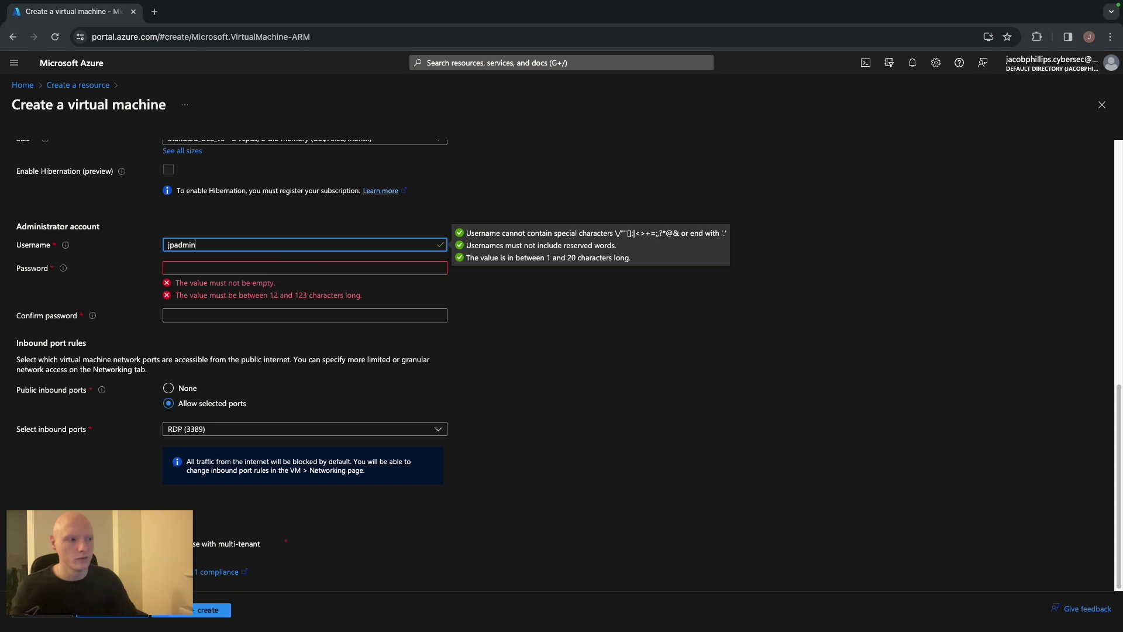
left_click(166, 267)
type("•••••")
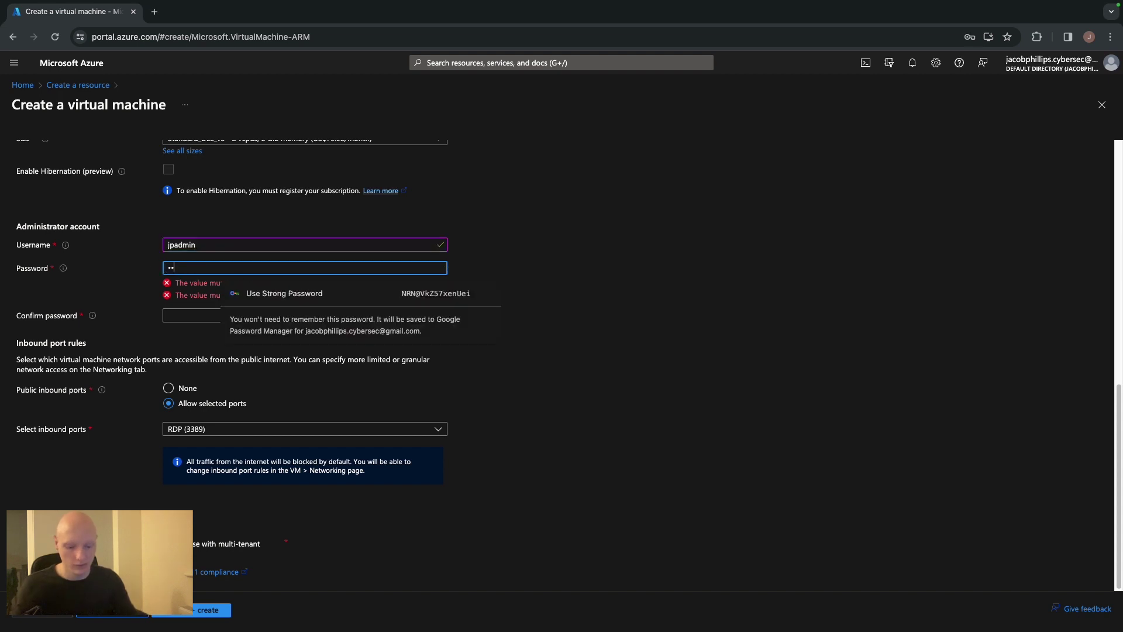
key("BackSpace")
key("BackSpace")
key("BackSpace")
key("BackSpace")
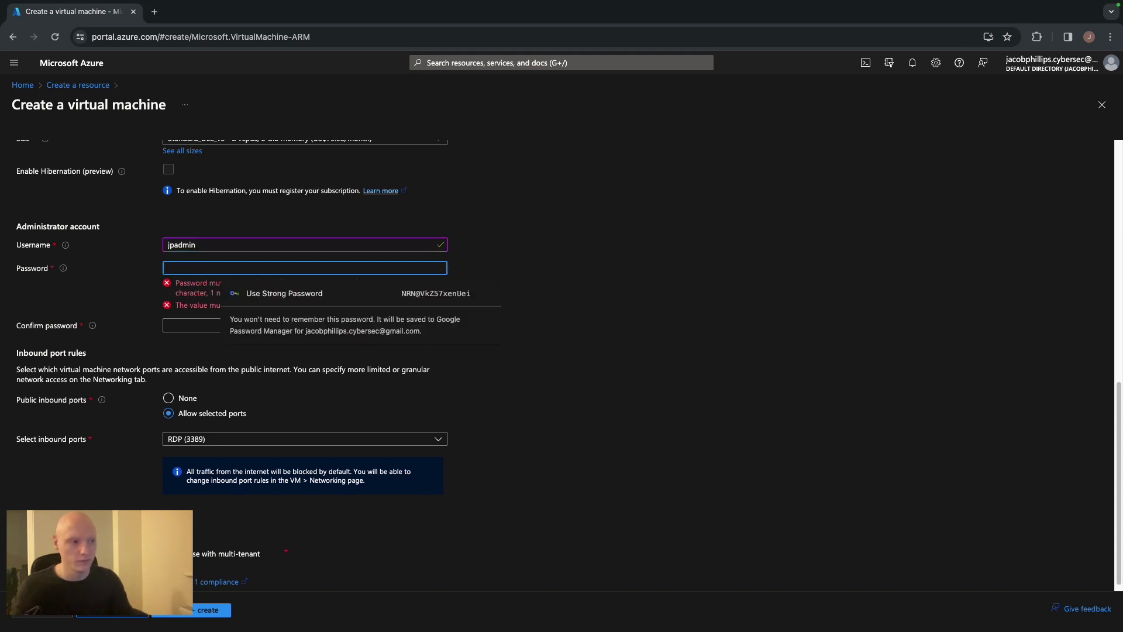
type("••••••••••••••")
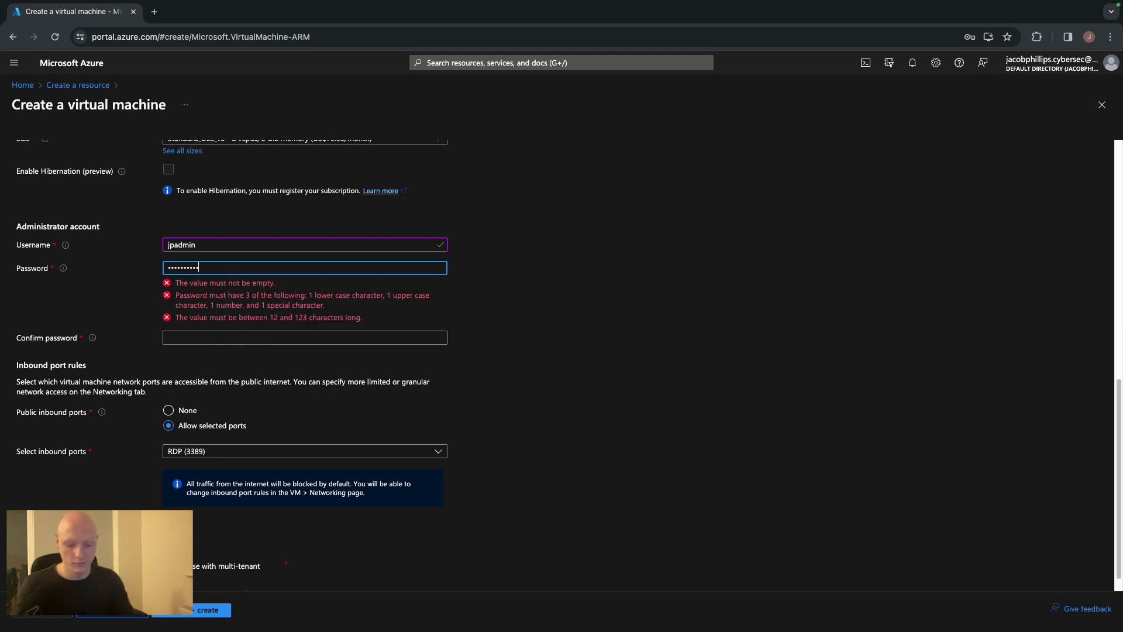
left_click(178, 314)
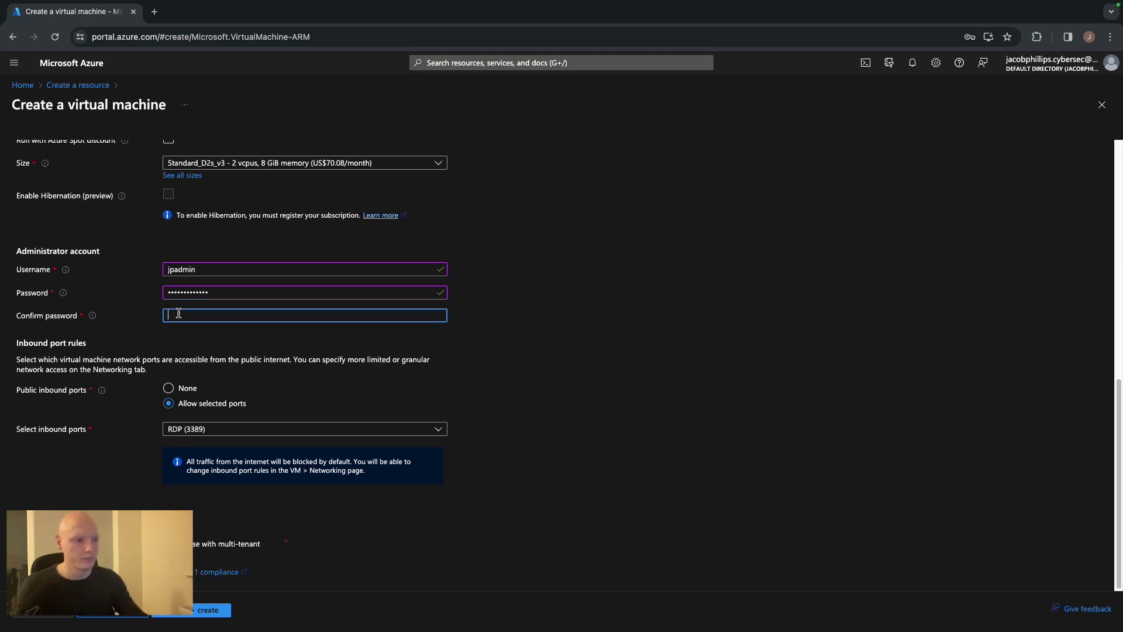
type("••••••••••")
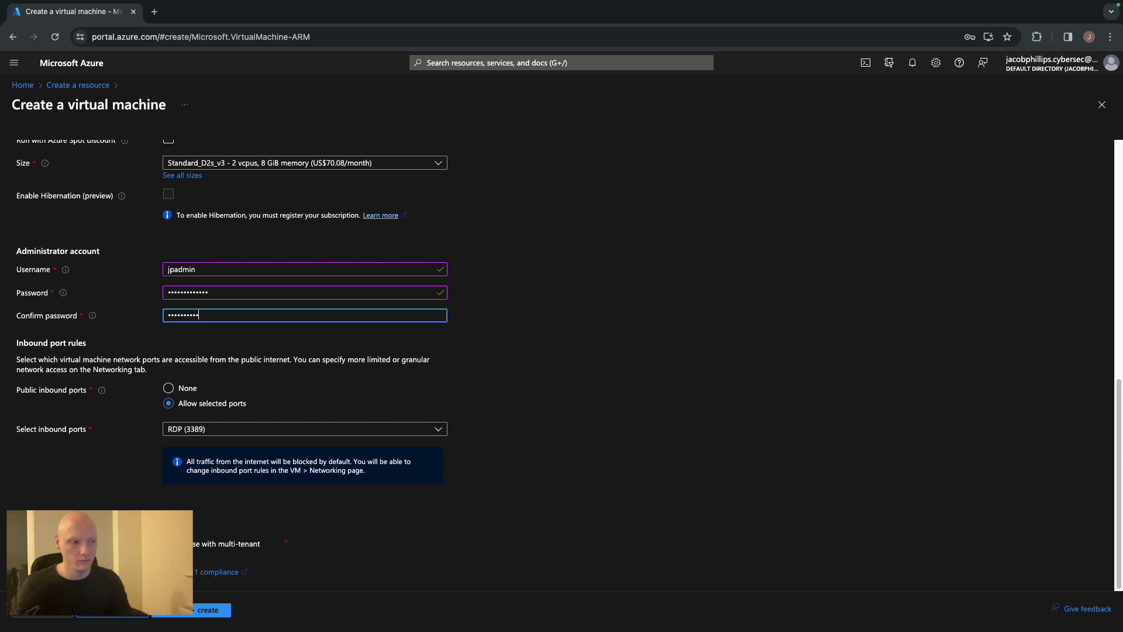
type("••")
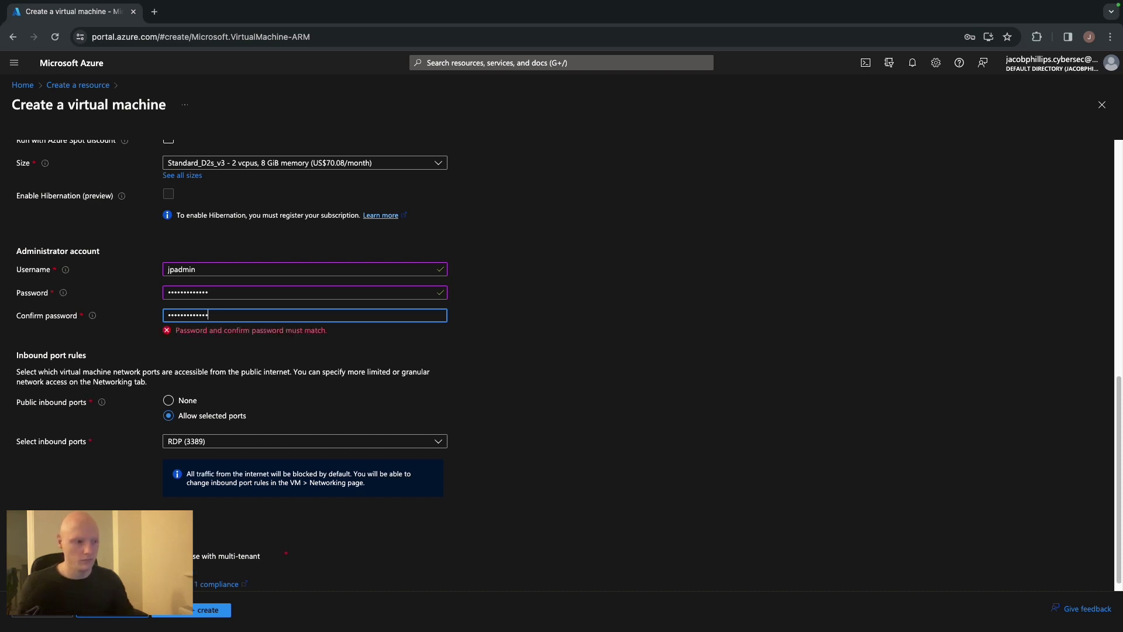
type("•")
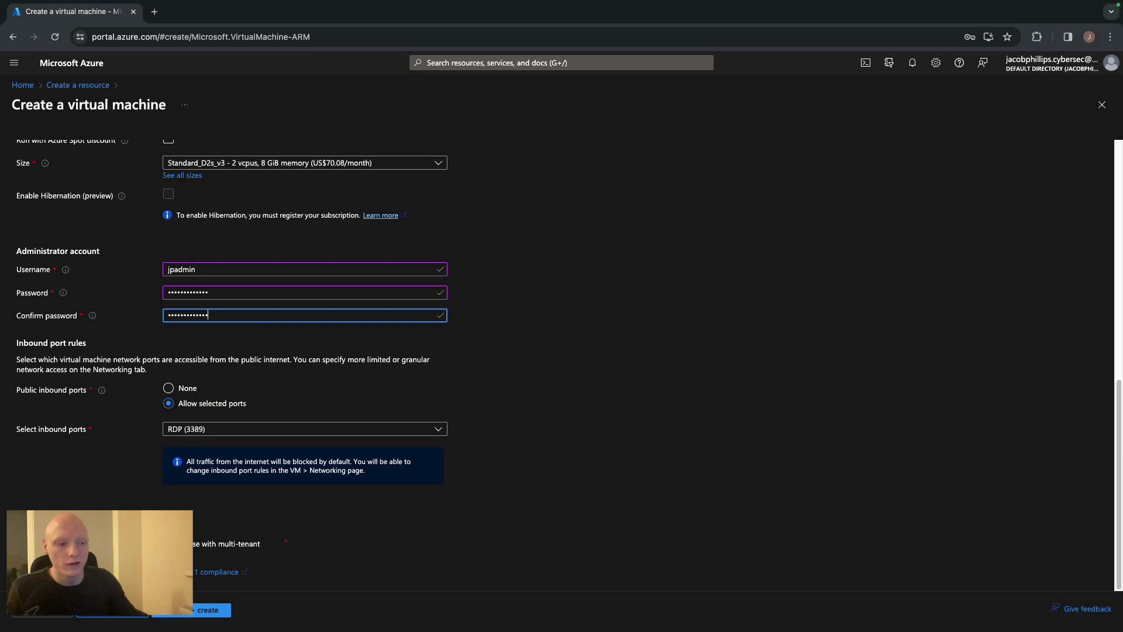
key("Tab")
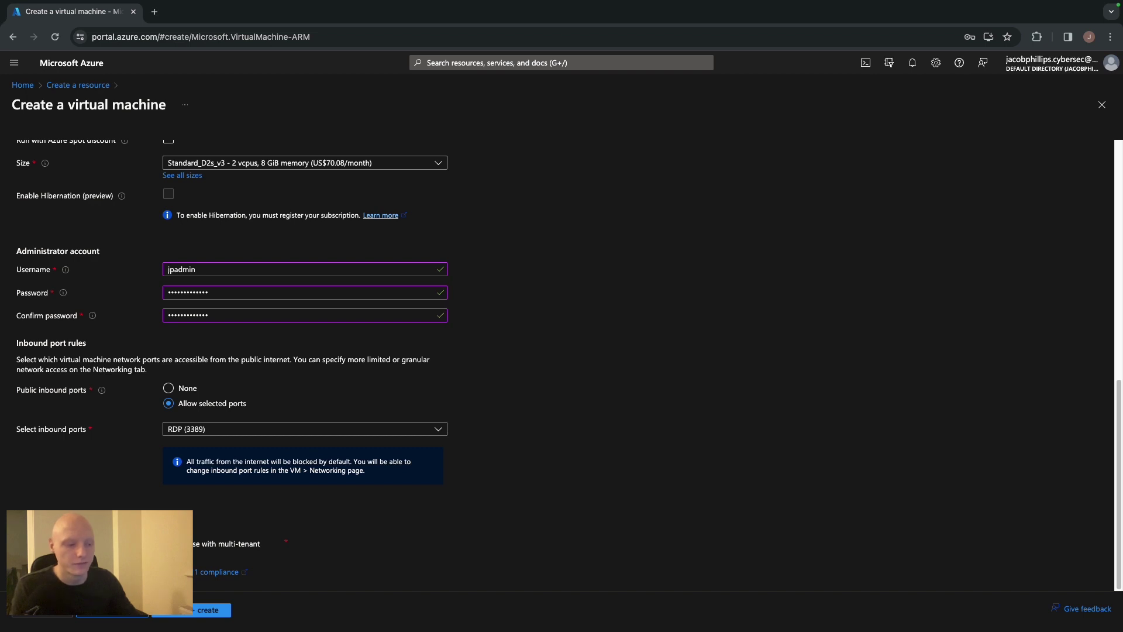
In Networking, choose an Advanced NSG, create HoneyPotVM-nsg and delete its default RDP rule
left_click(124, 611)
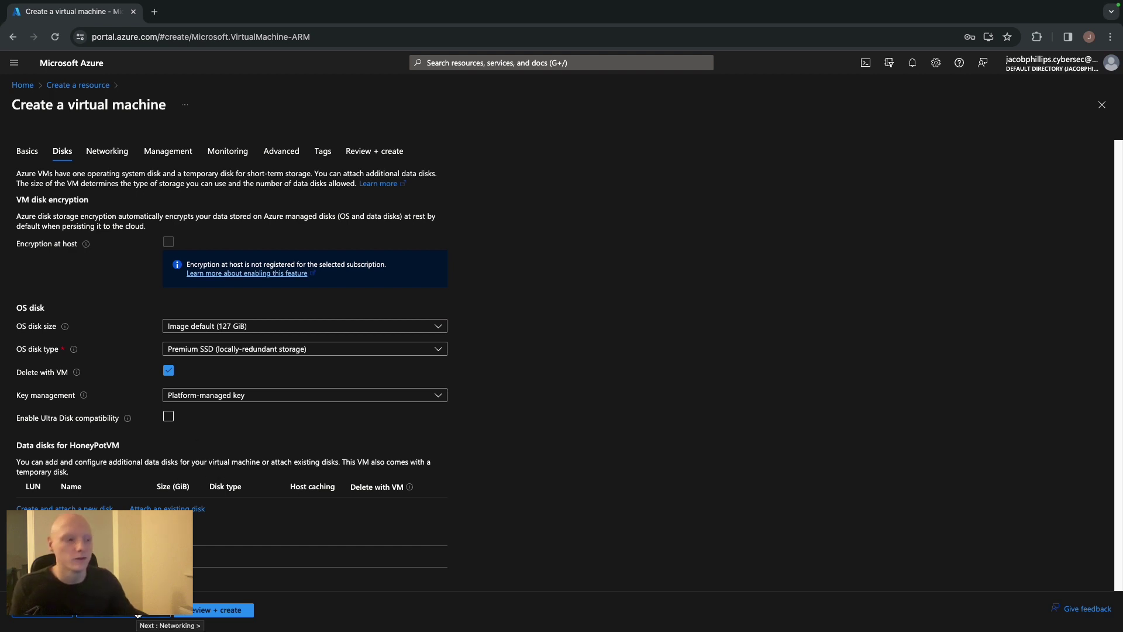
left_click(138, 613)
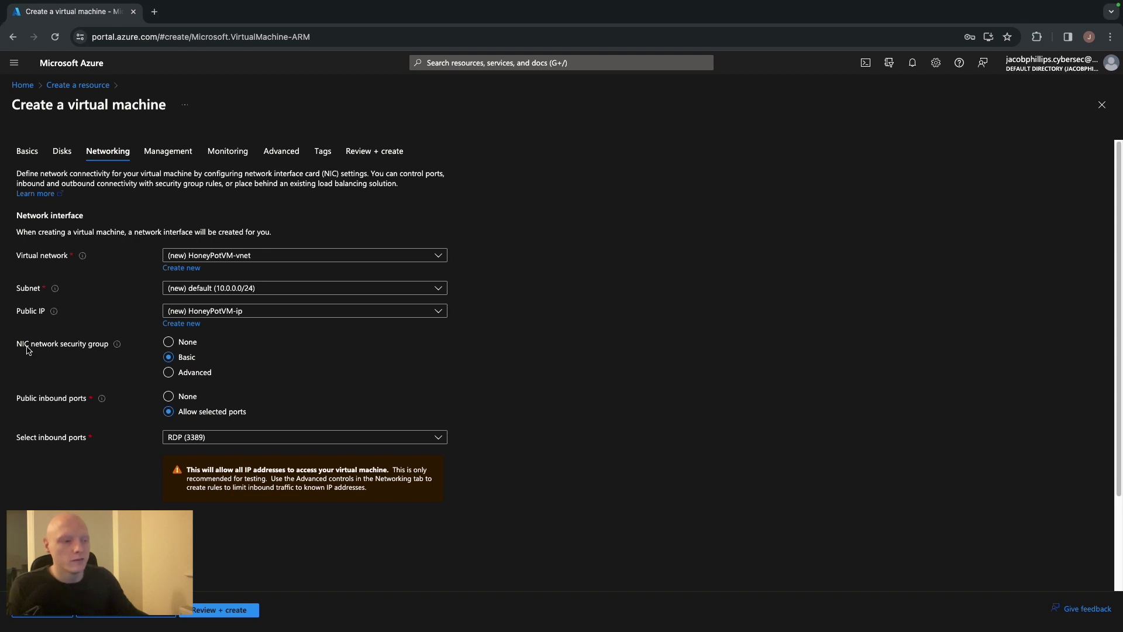
left_click(170, 373)
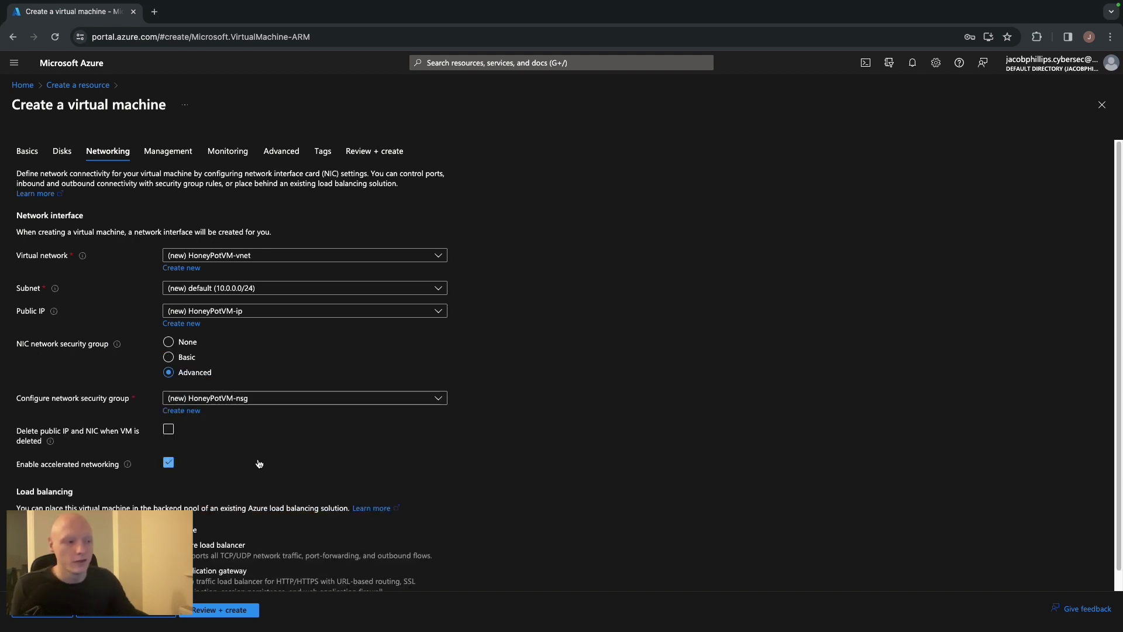
left_click(193, 414)
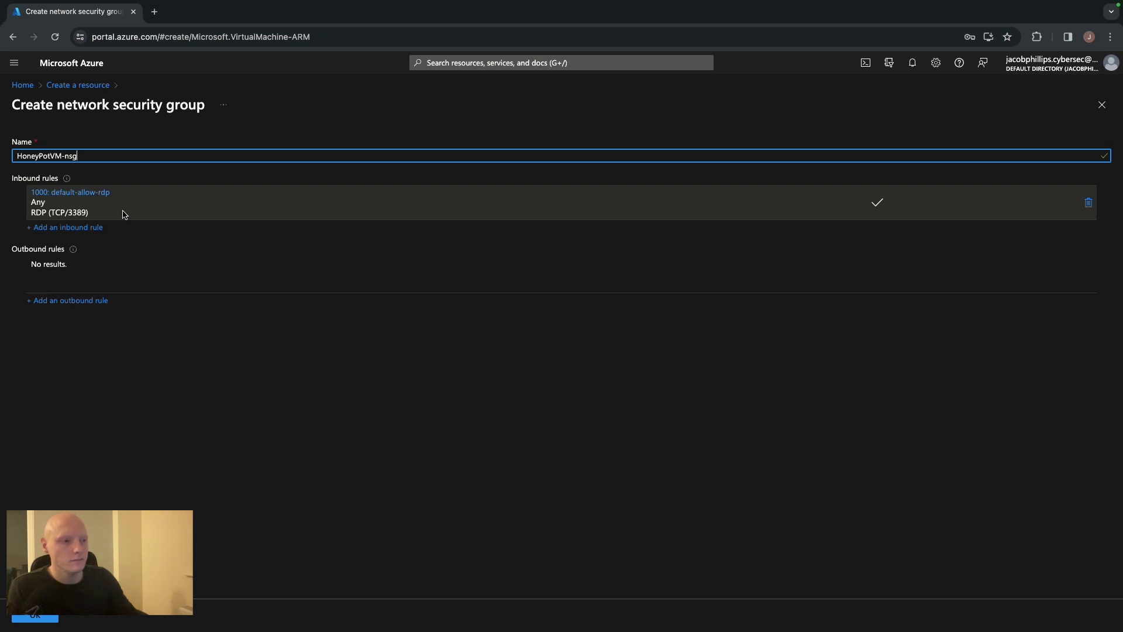
left_click(1089, 203)
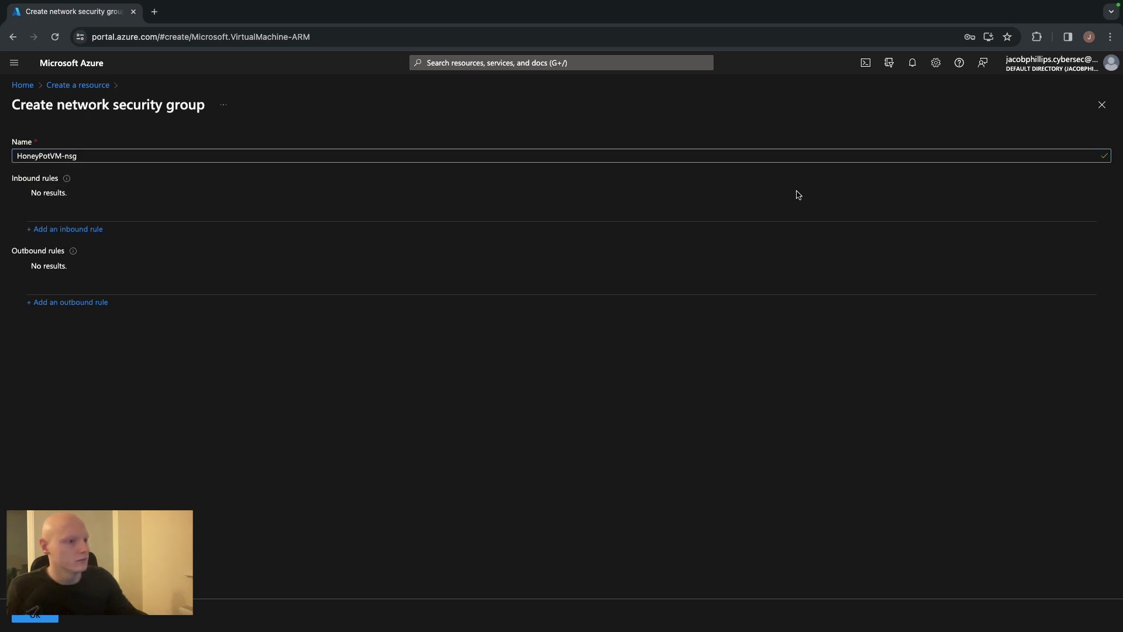
Add inbound rule DANGER_ANY_IN with priority 100 and destination port range * to HoneyPotVM-nsg
left_click(90, 230)
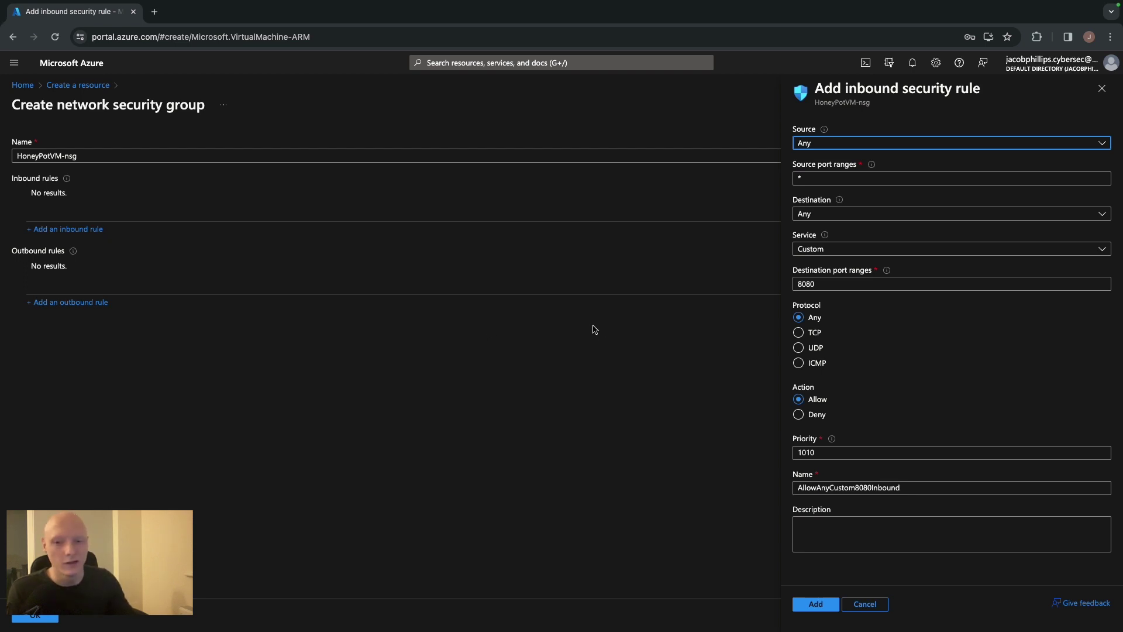
double_click(838, 280)
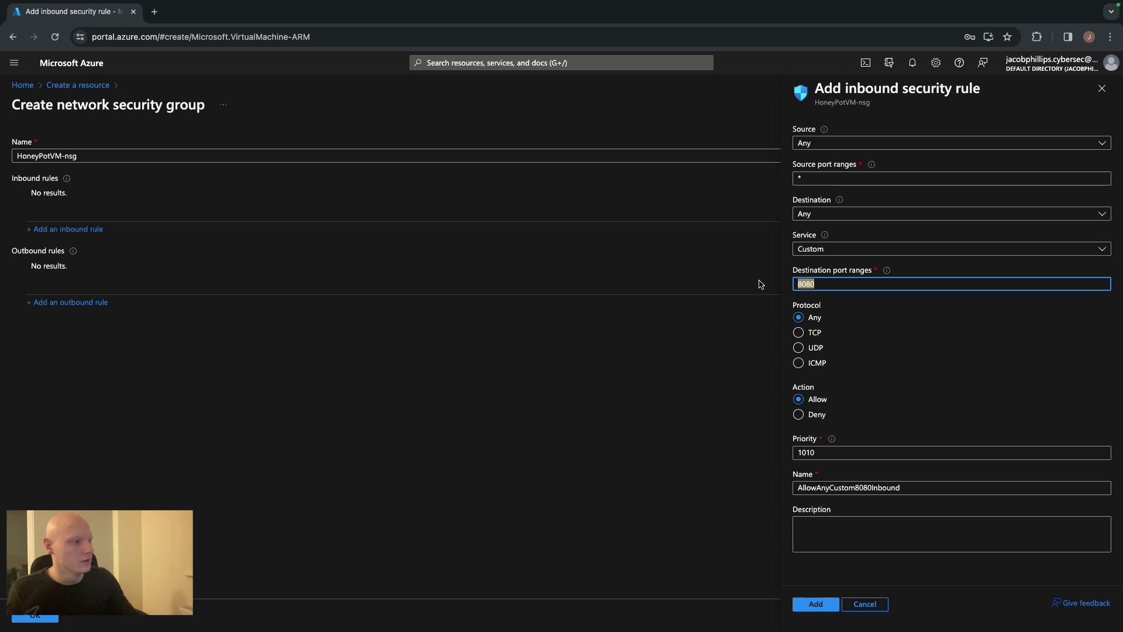
key("BackSpace")
type("*")
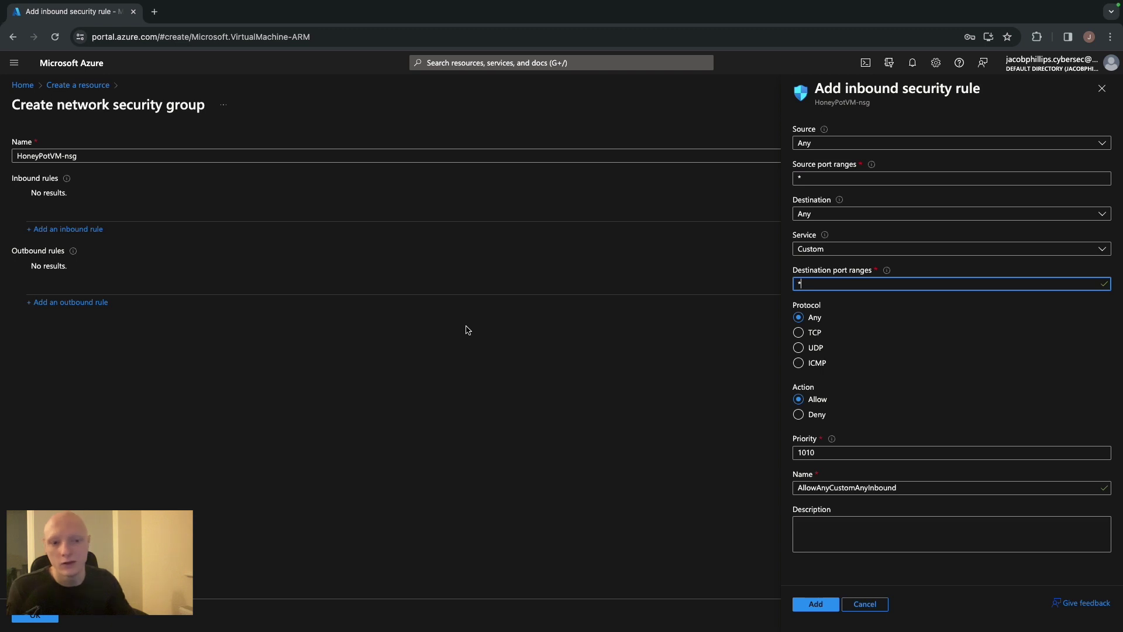
left_click(916, 325)
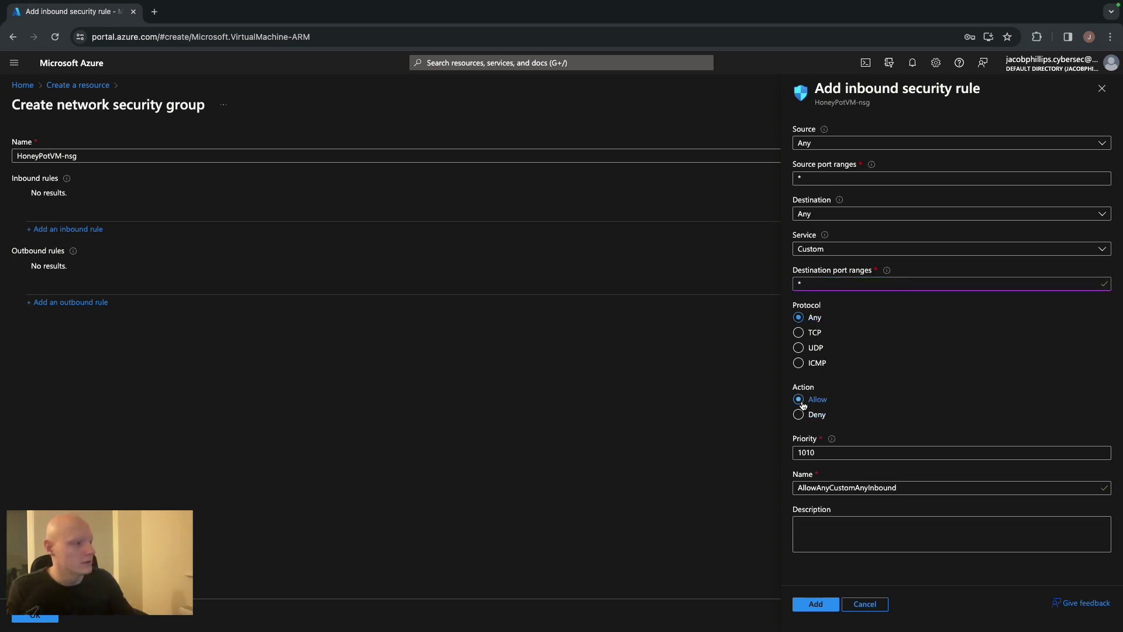
double_click(848, 451)
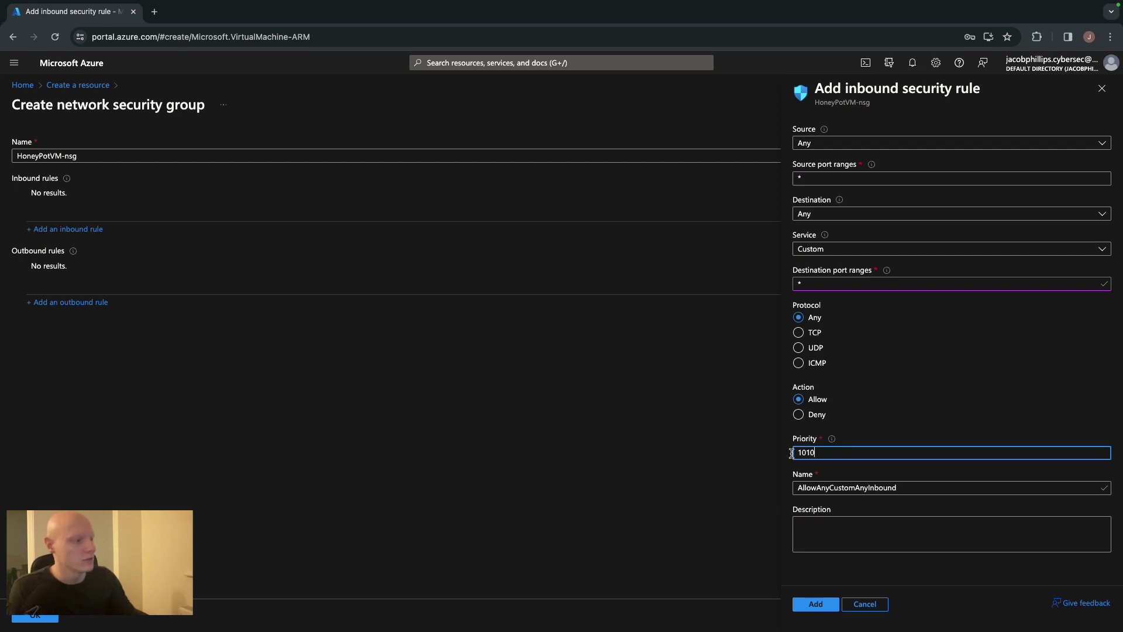
type("100")
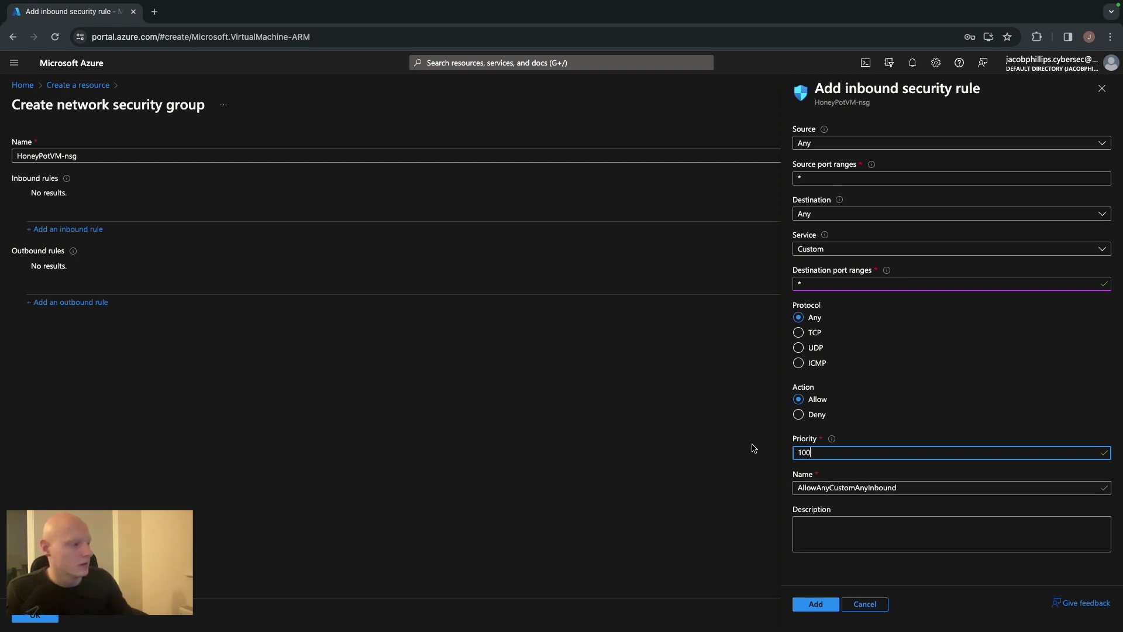
left_click(931, 487)
key("ctrl+a")
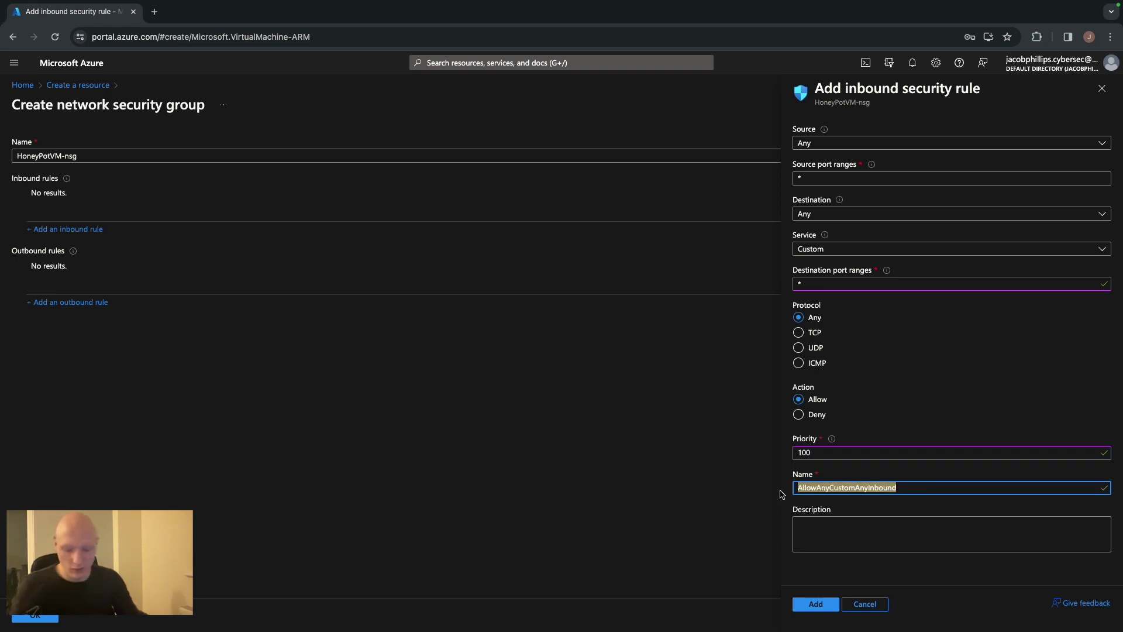
type("DANGER_ANY_IN")
key("Caps_Lock")
left_click(813, 604)
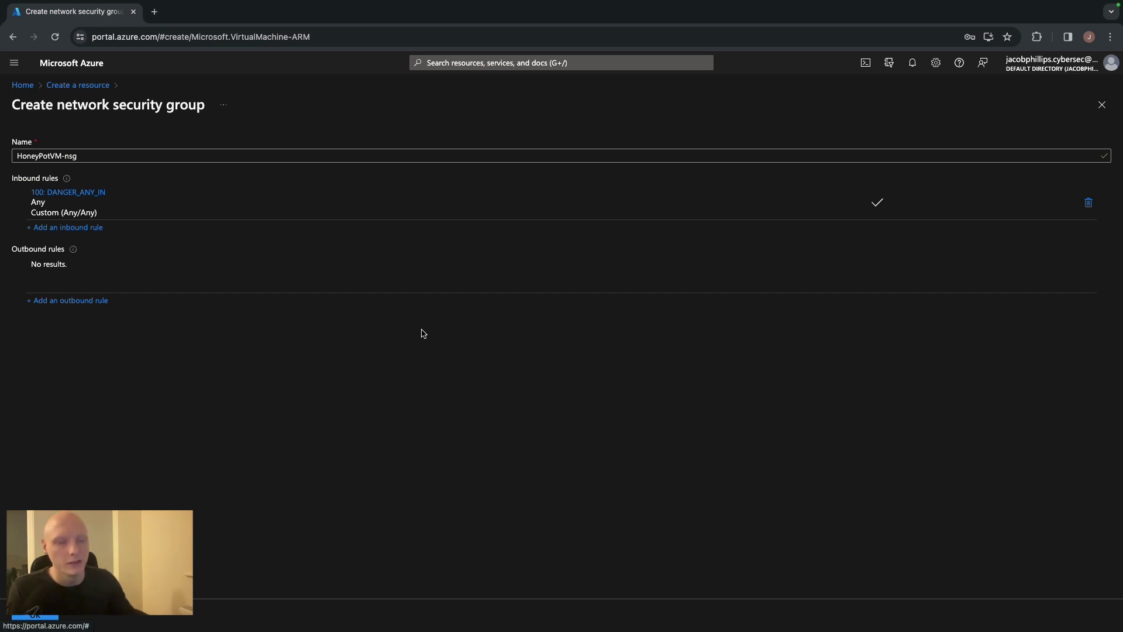
Save the security group, pass validation, and submit HoneyPotVM for creation
left_click(47, 617)
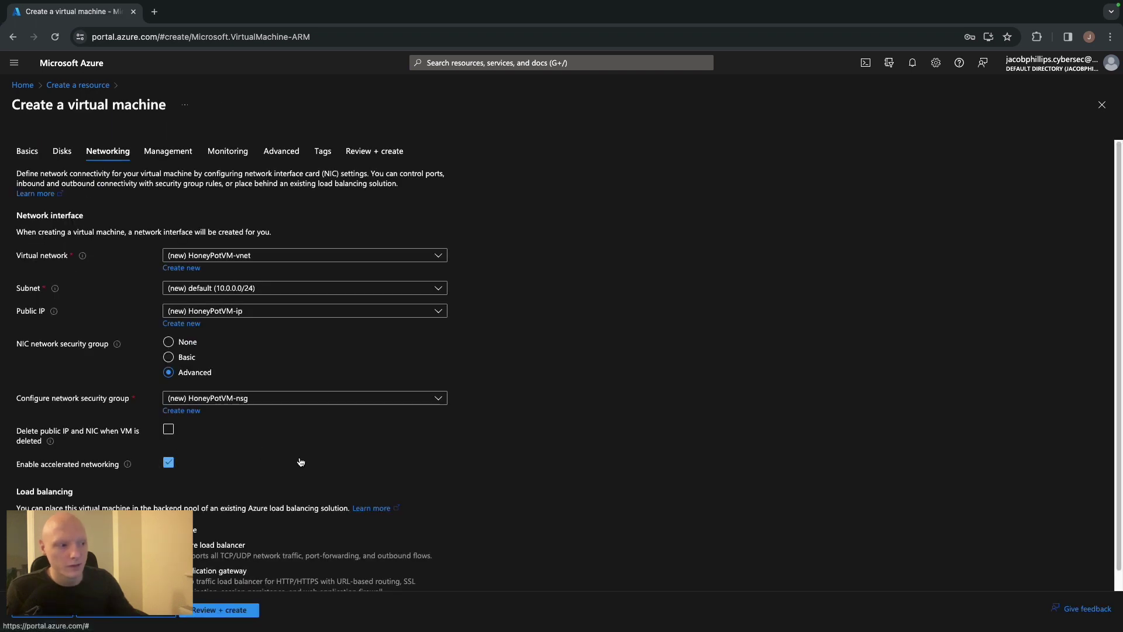
scroll(298, 459, "down", 1)
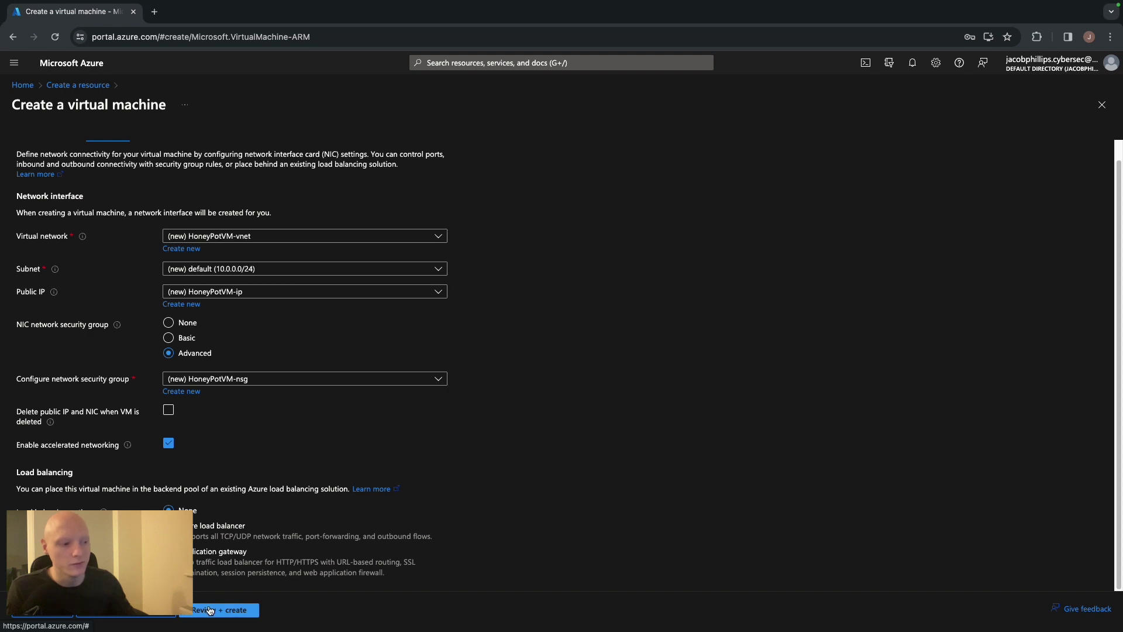
left_click(212, 610)
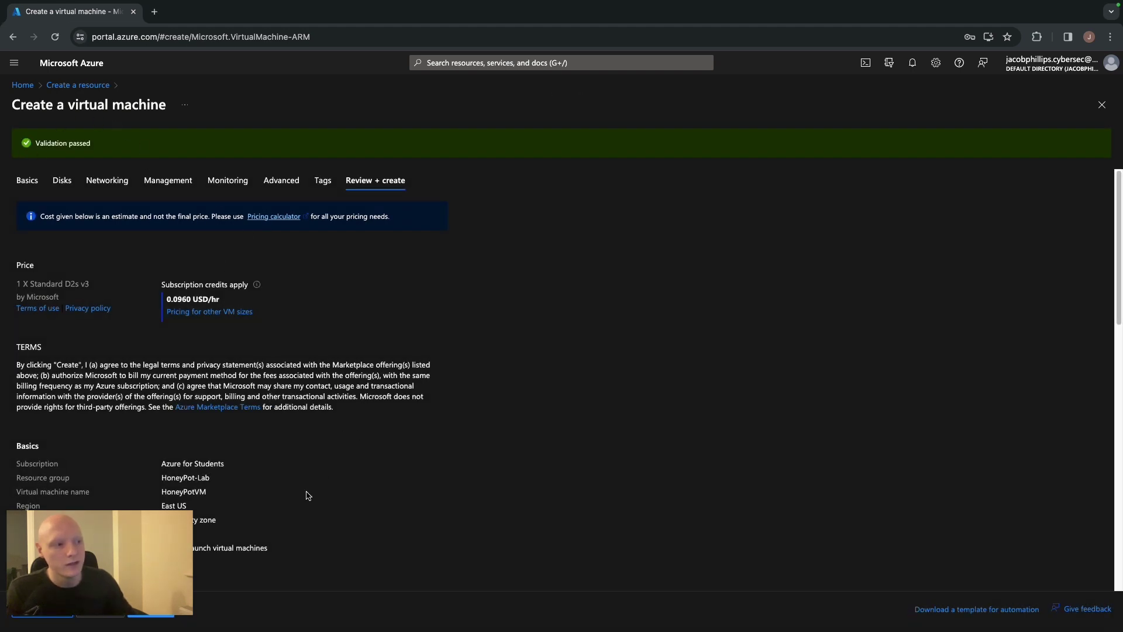
left_click(149, 616)
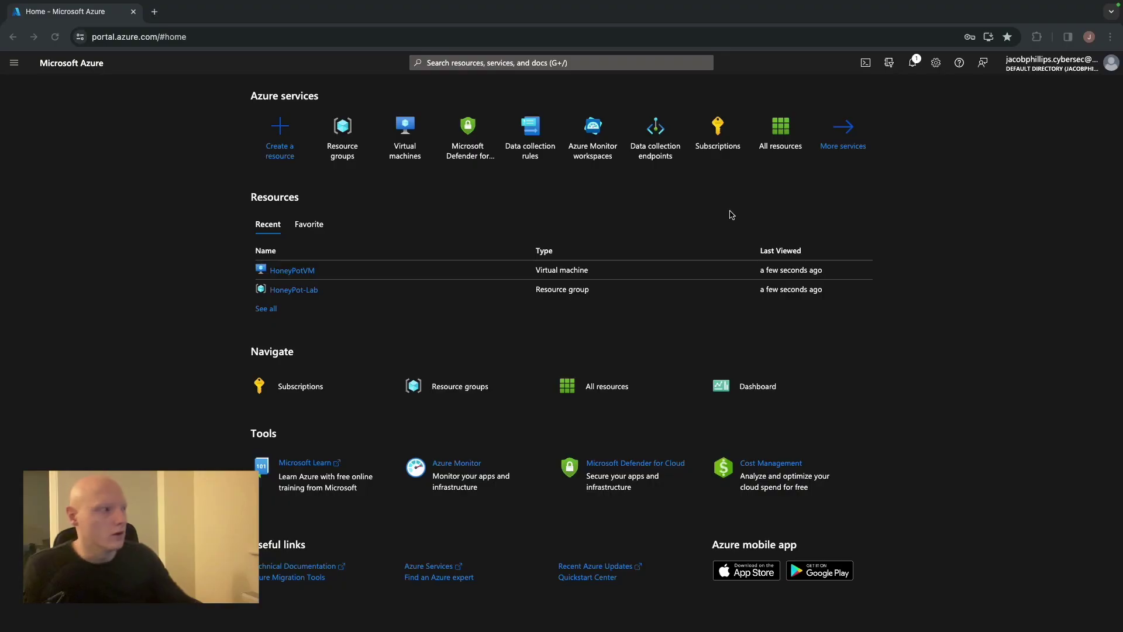
Confirm the HoneyPotVM deployment succeeded in notifications, then open the VM's page from Recent
left_click(915, 65)
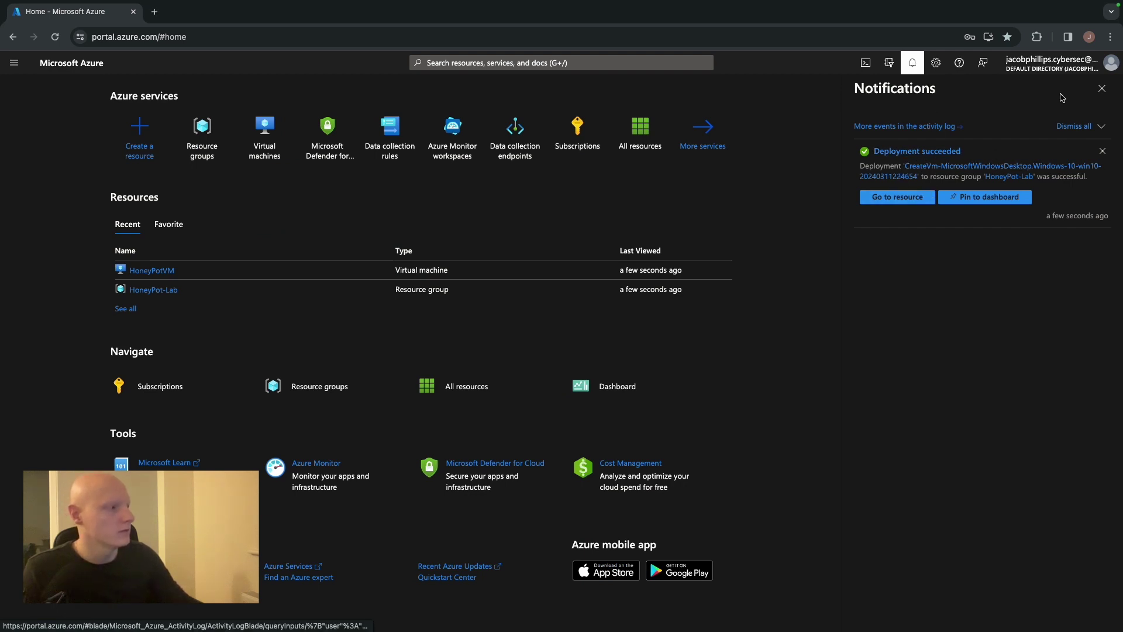
left_click(1102, 88)
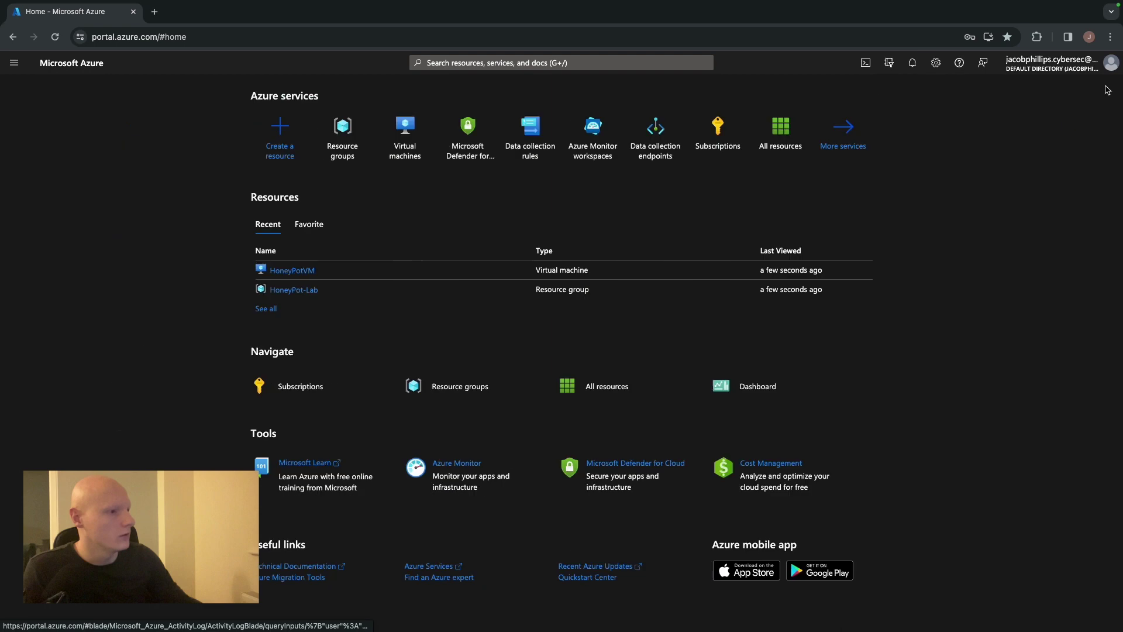
left_click(288, 271)
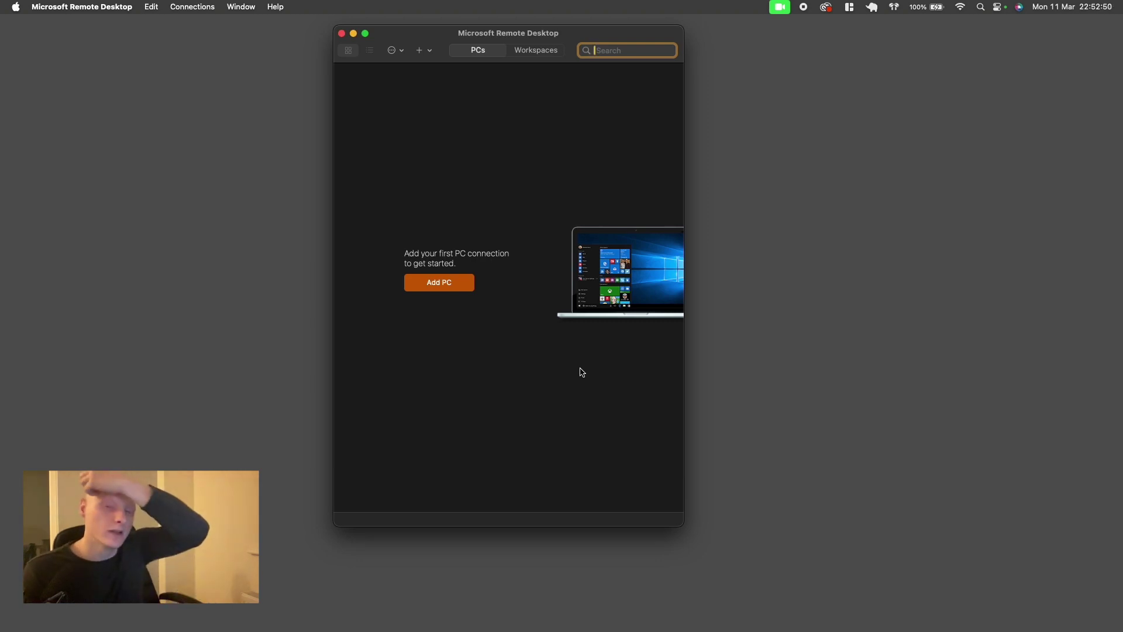
Save a remote PC for 20.84.121.207 with a new admin user account and password
left_click(441, 285)
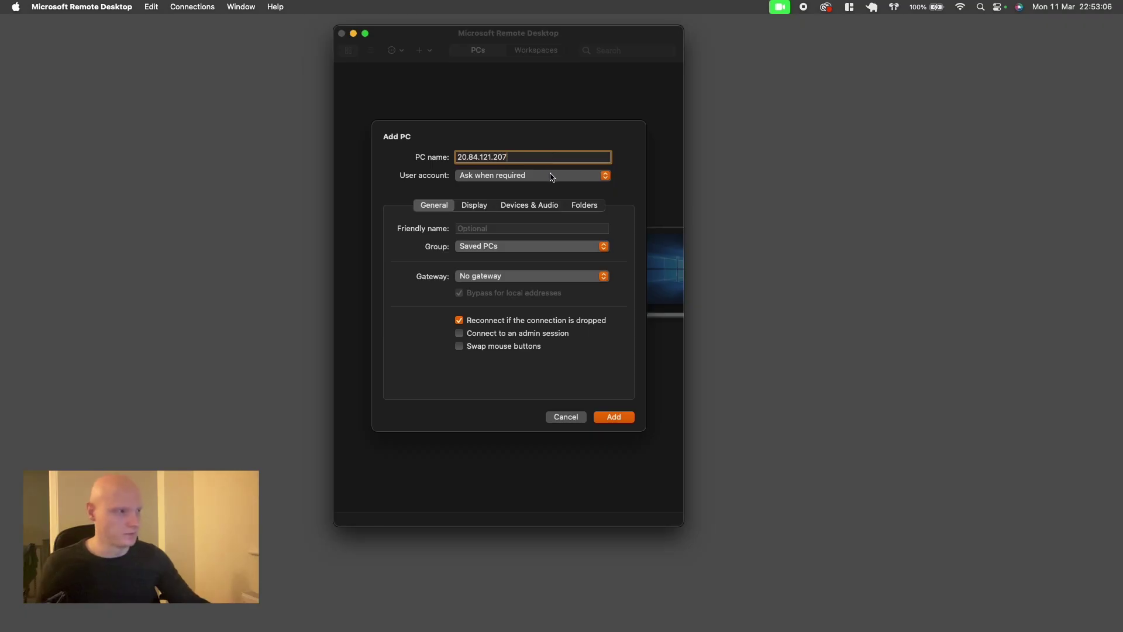
left_click(551, 176)
left_click(542, 194)
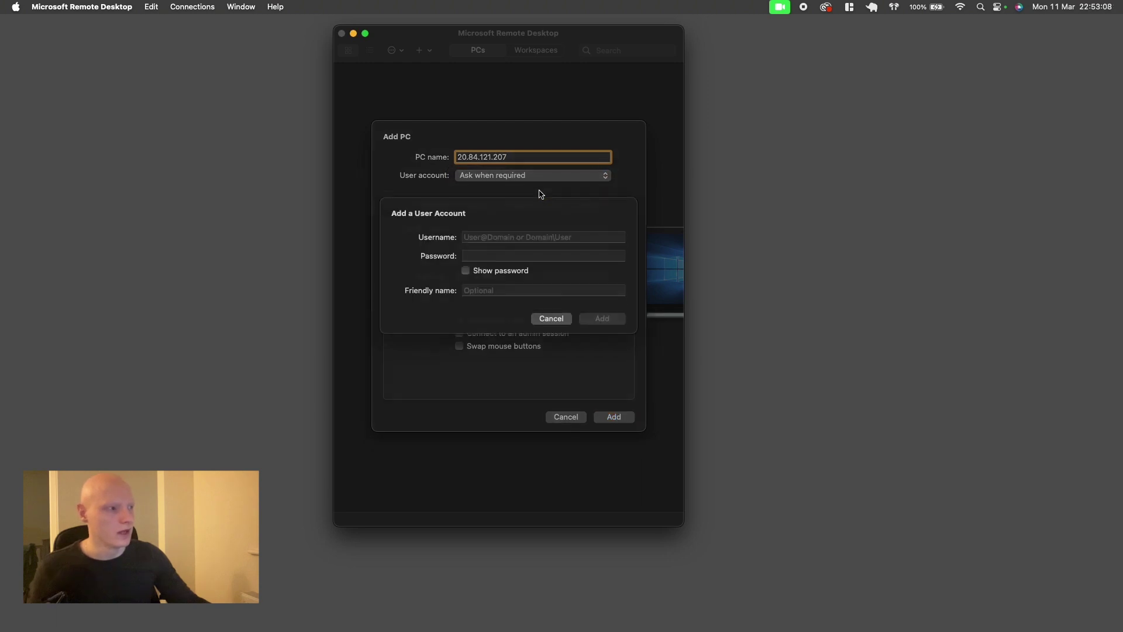
type("jp")
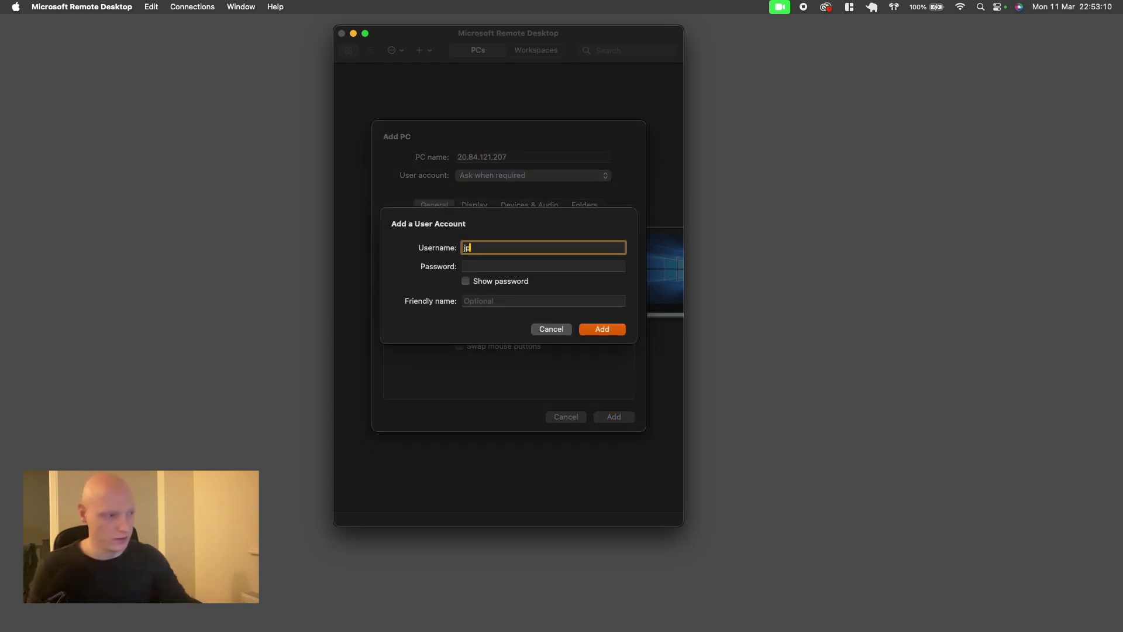
type("admin")
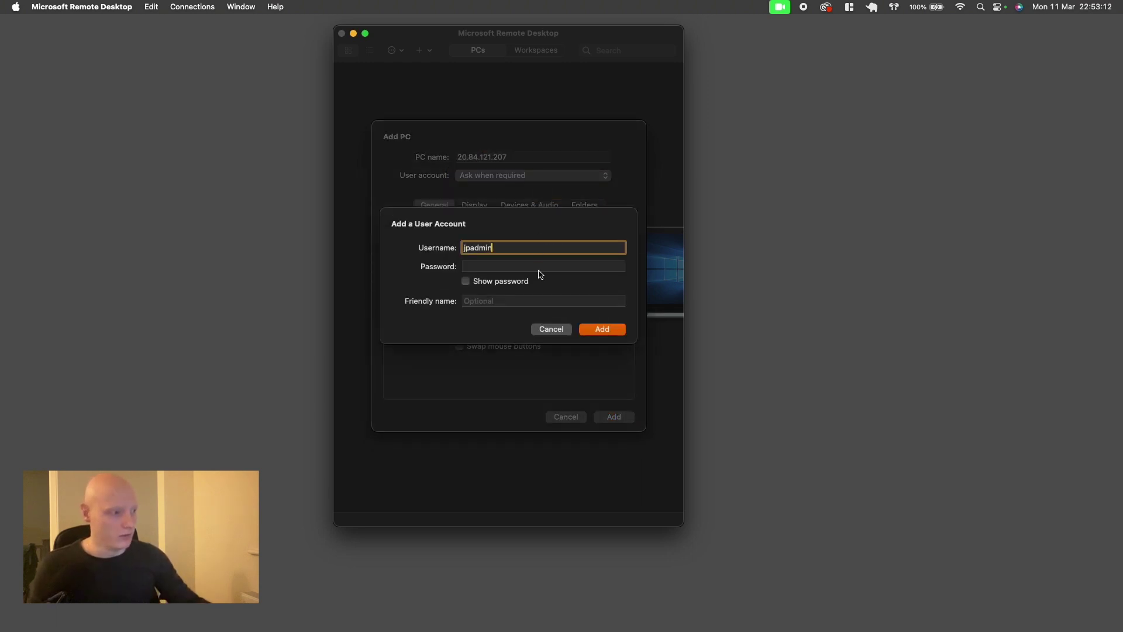
left_click(539, 270)
type("●●●●●●●●●●●●")
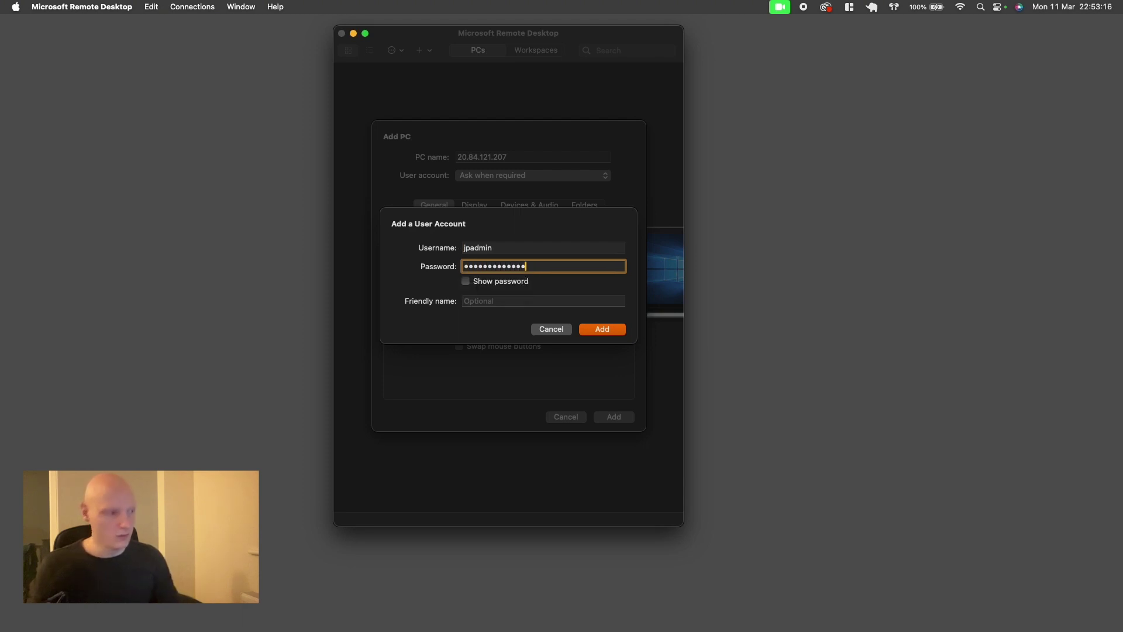
left_click(599, 330)
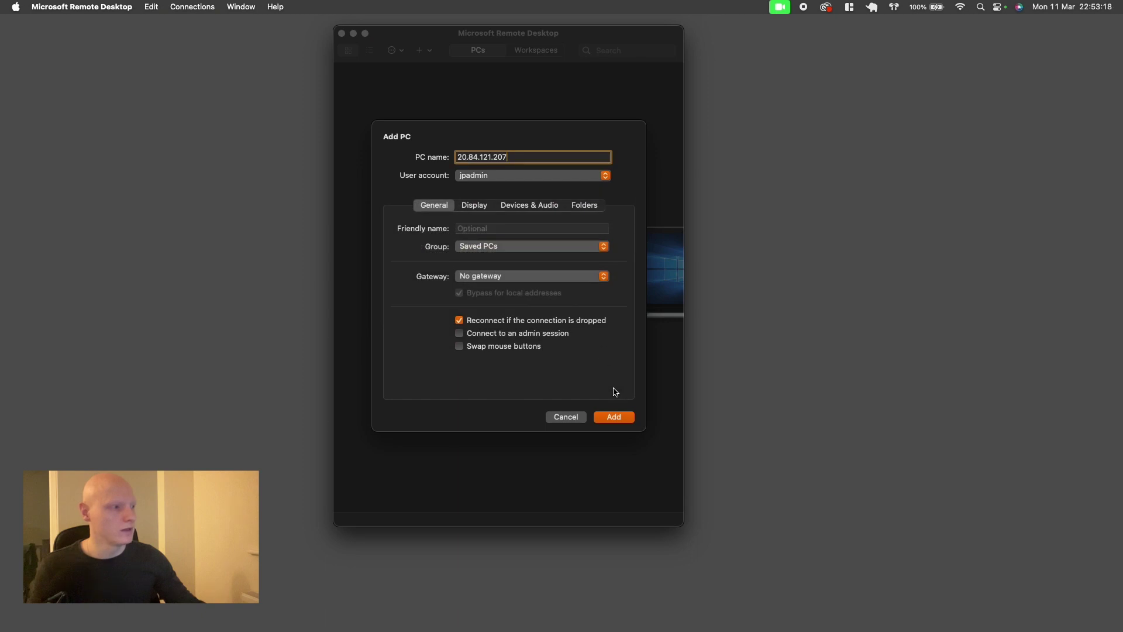
left_click(613, 417)
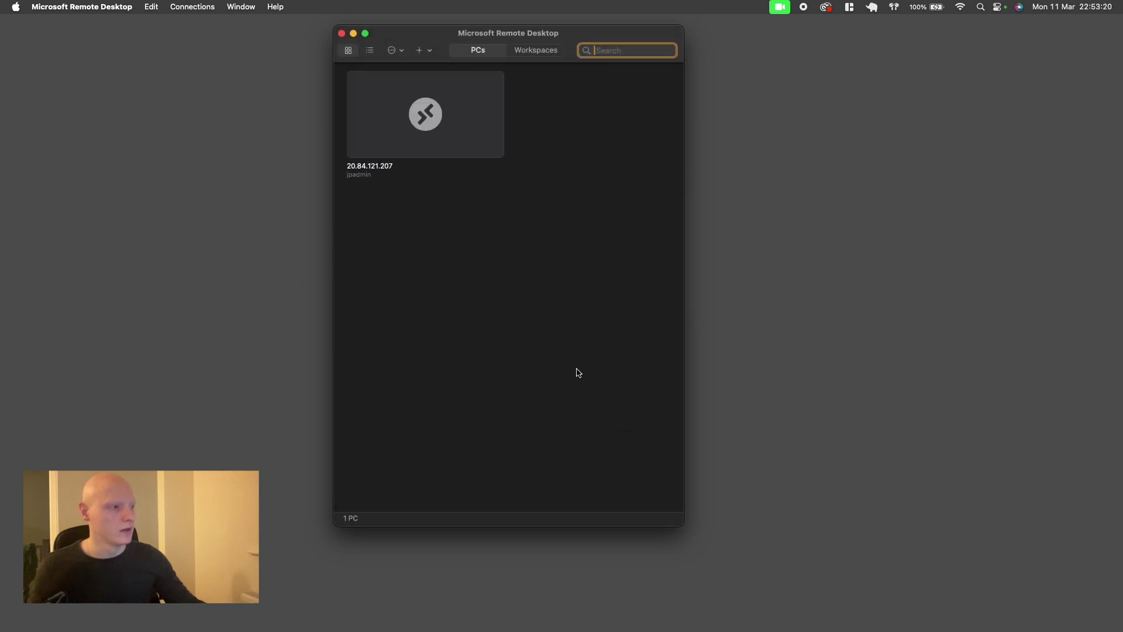
Connect to the saved PC and accept its unverified certificate
mouse_move(484, 124)
left_click(495, 148)
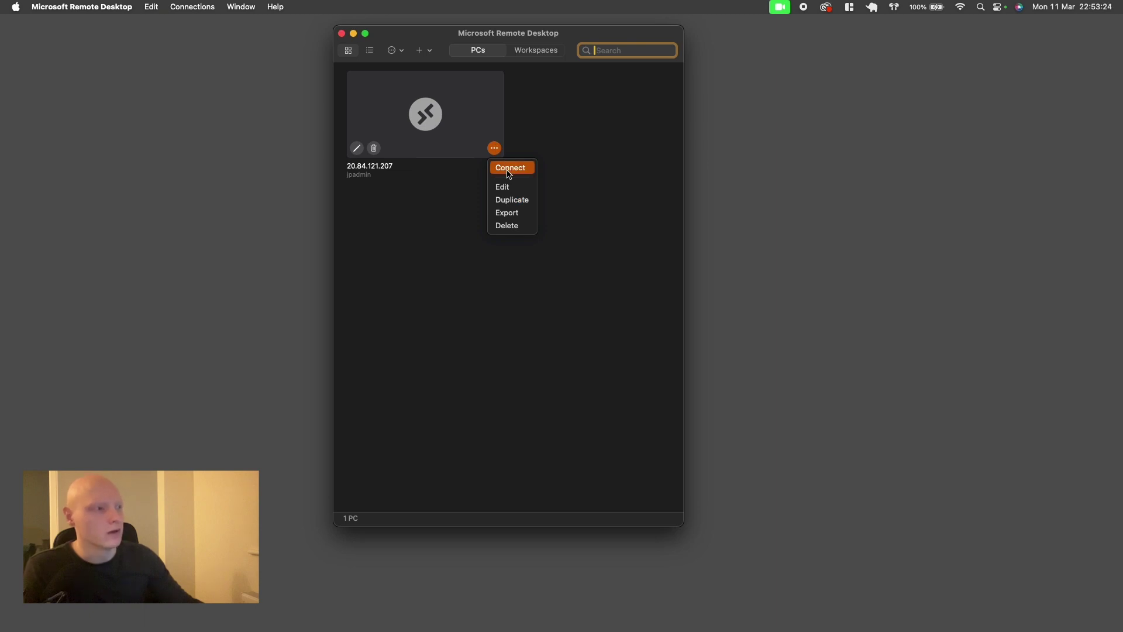
left_click(509, 173)
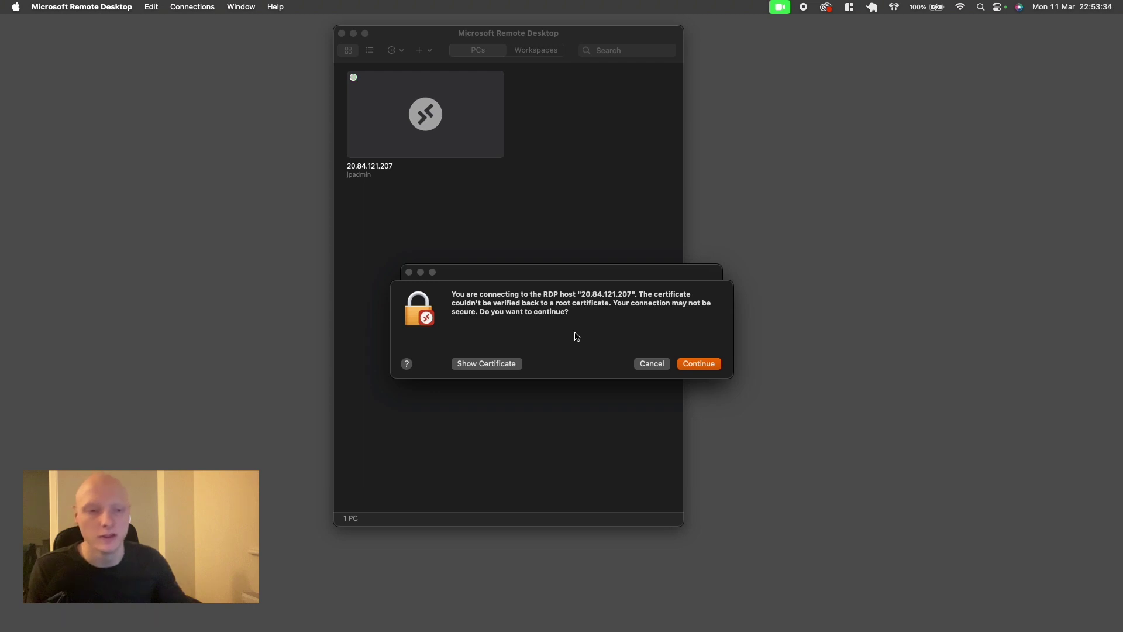
left_click(710, 366)
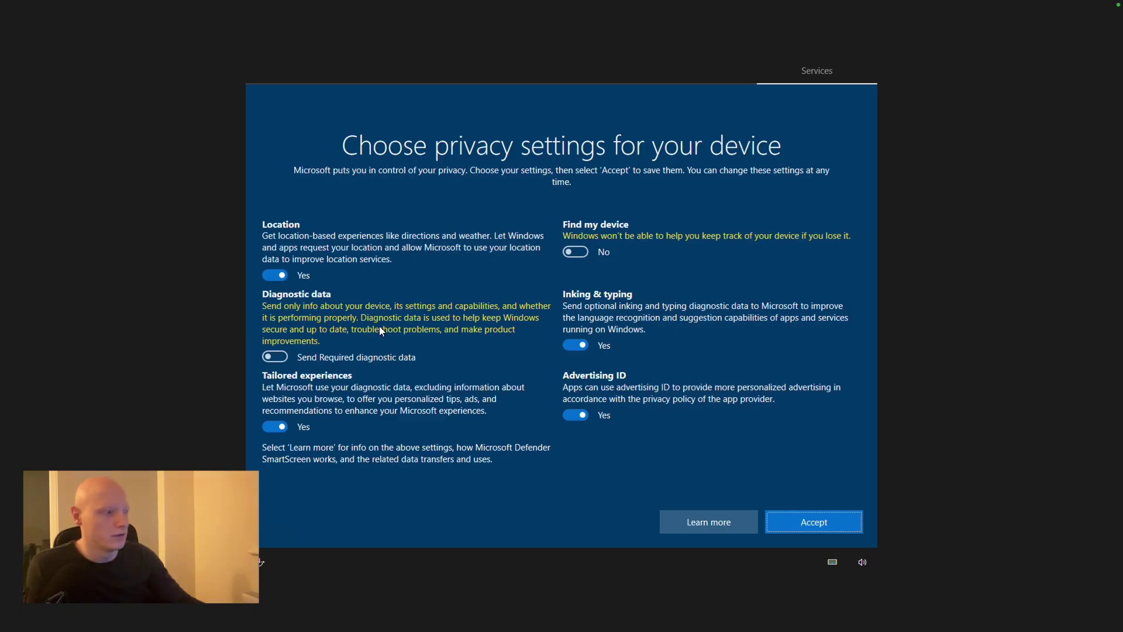
Turn off all privacy options, accept, make the VM network-discoverable, and leave full screen
left_click(577, 345)
left_click(575, 416)
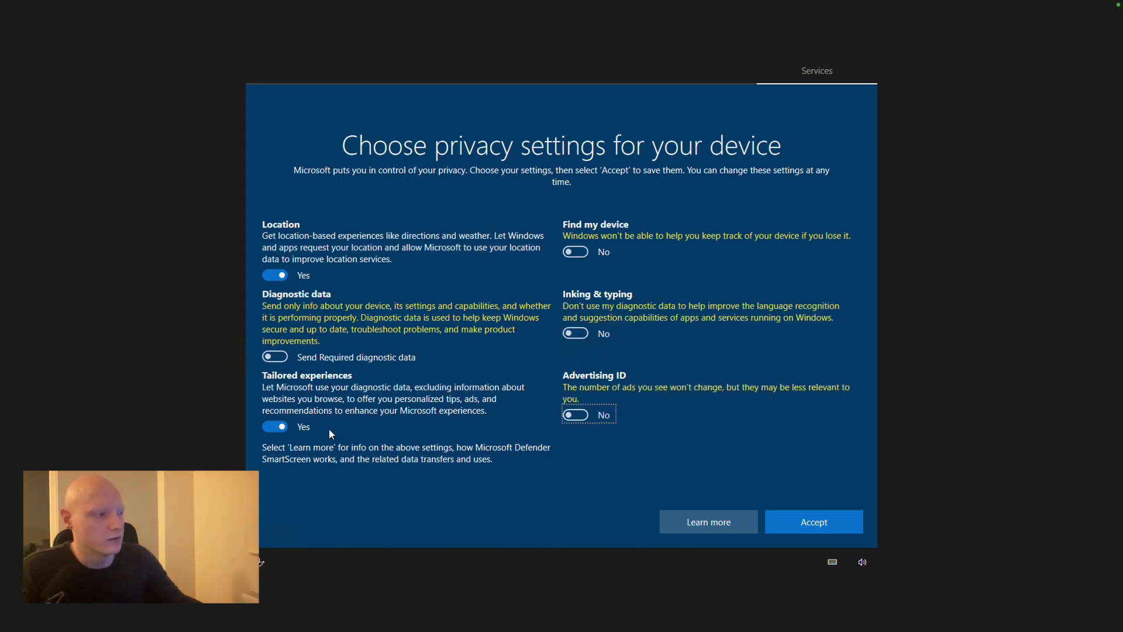
left_click(279, 425)
left_click(281, 271)
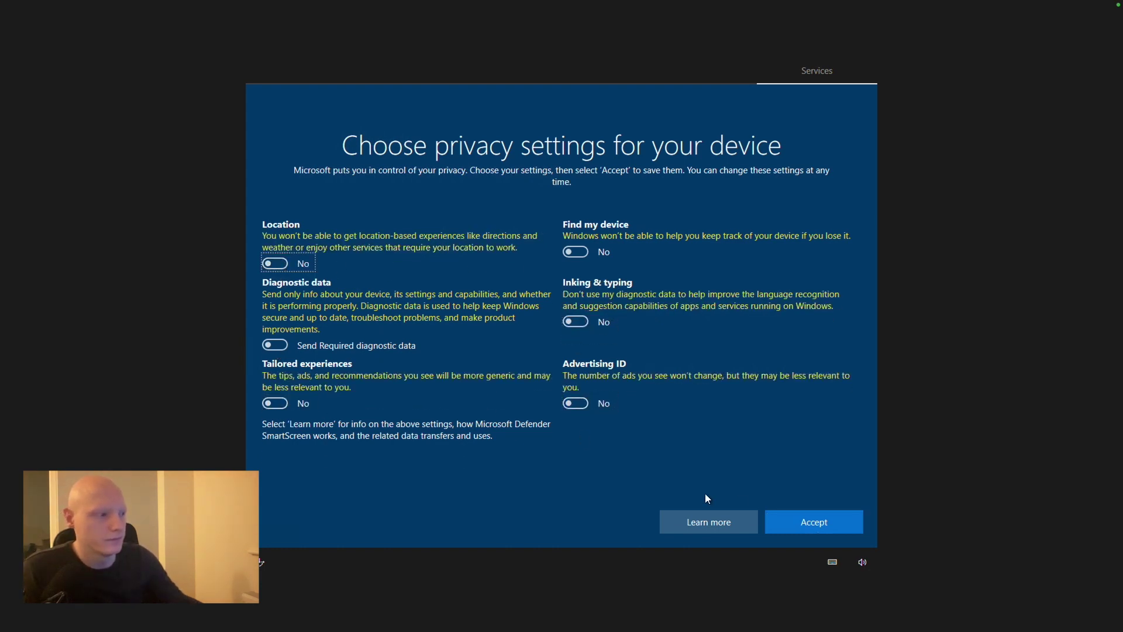
left_click(812, 525)
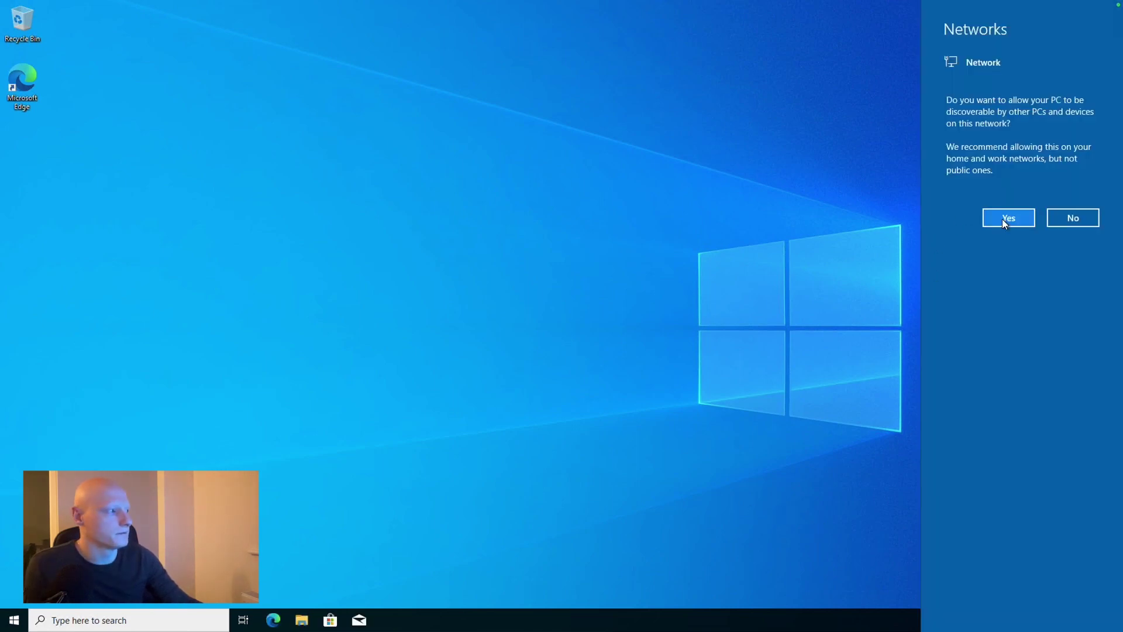
left_click(1004, 220)
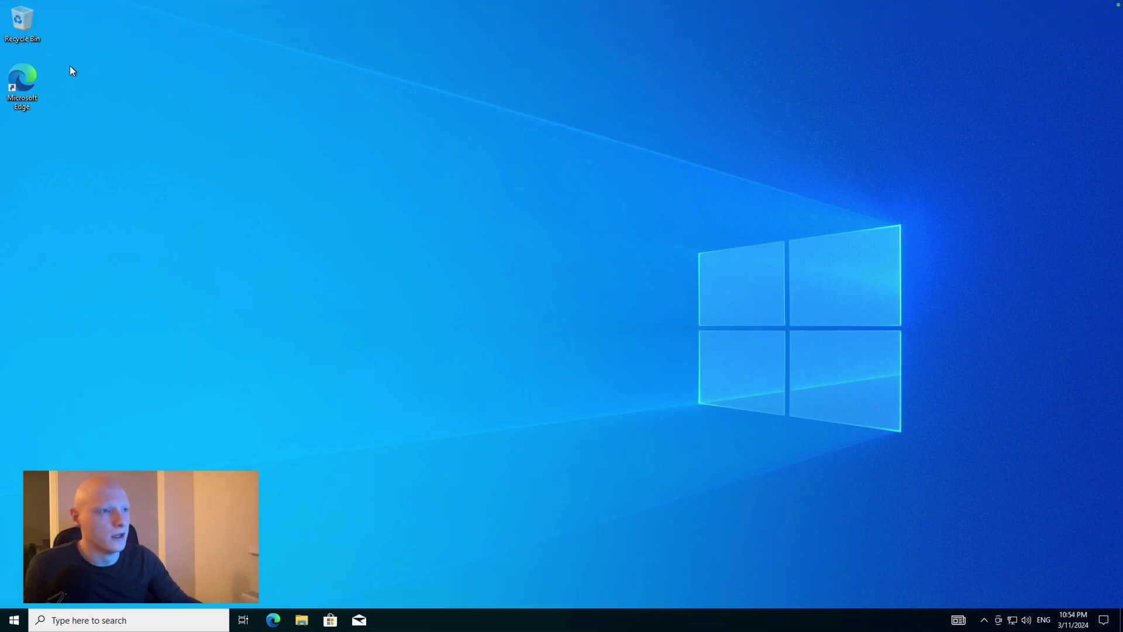
left_click(34, 22)
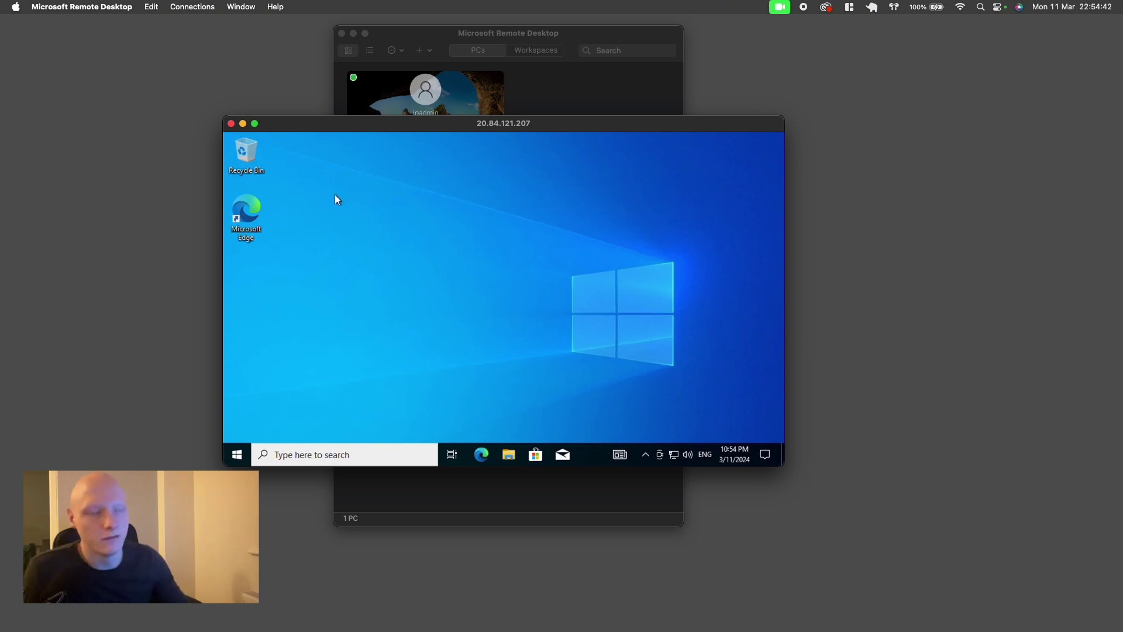
Rearrange the remote session window and open a new Terminal window beside it
left_click(353, 34)
left_click_drag(344, 124, 632, 46)
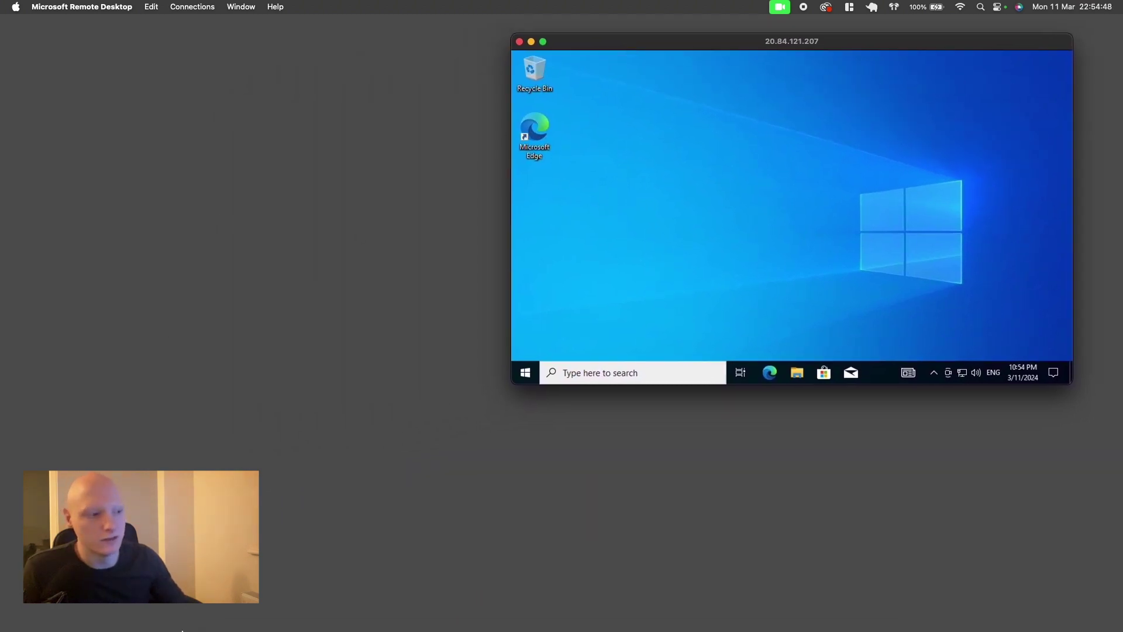
mouse_move(375, 611)
left_click(460, 614)
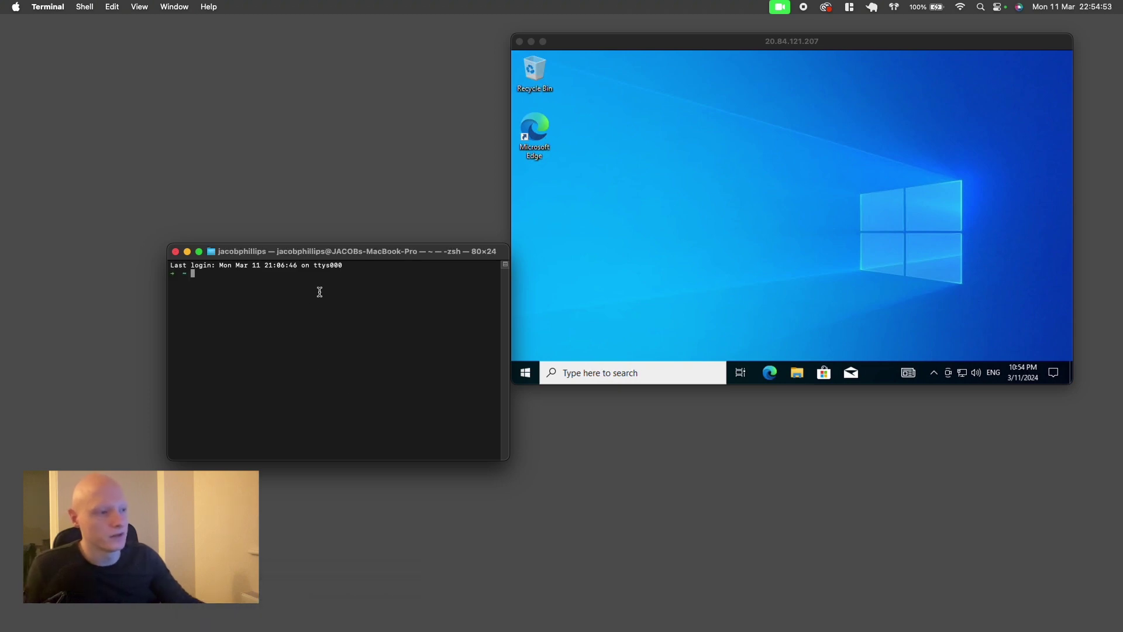
left_click_drag(322, 257, 233, 239)
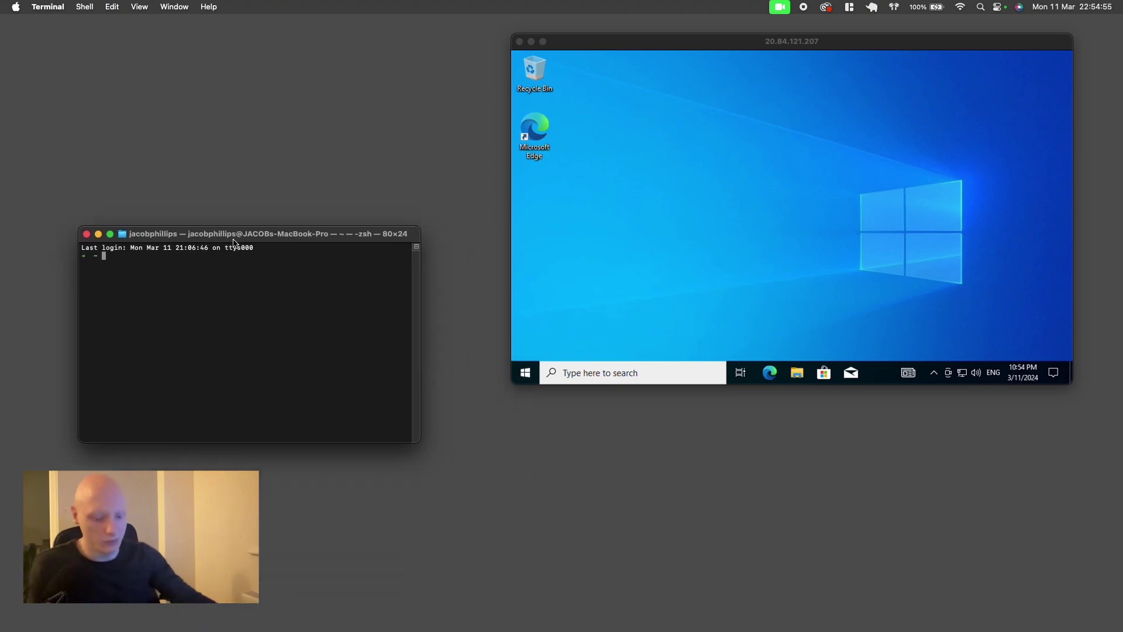
Ping 20.84.121.207 and stop it after the requests time out
type("ping")
type("20.84.121.207")
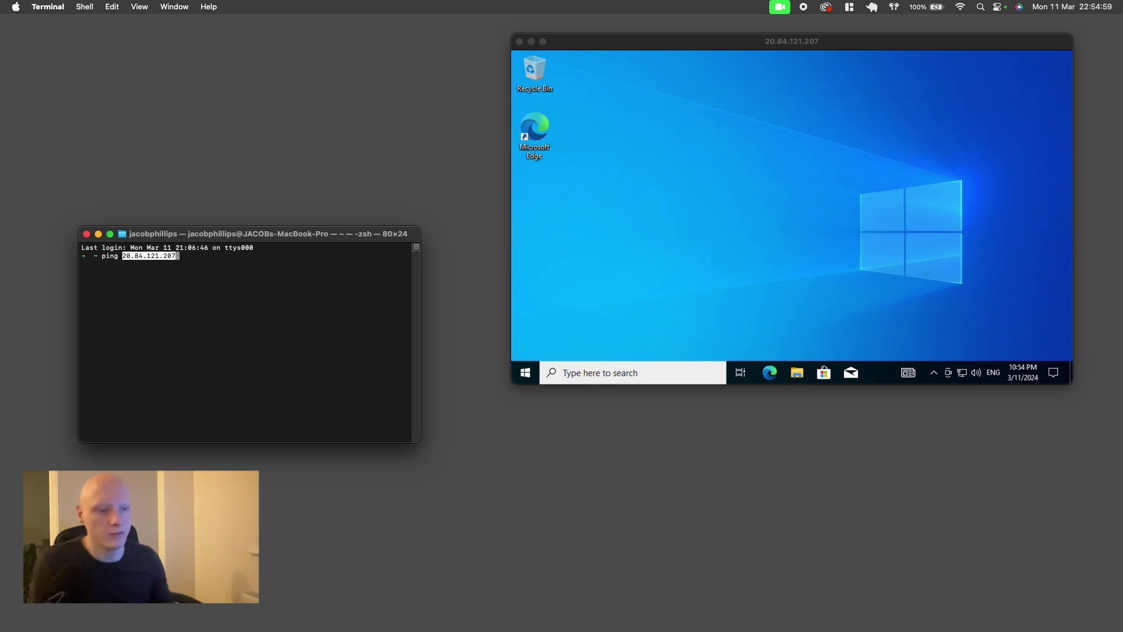
key("Return")
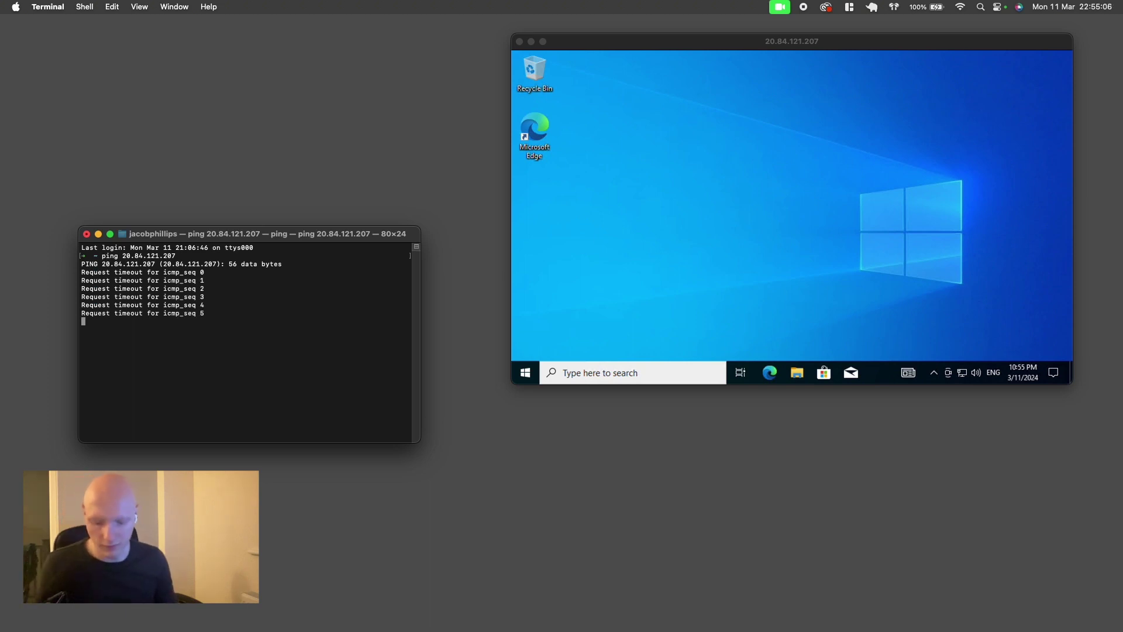
key("ctrl+c")
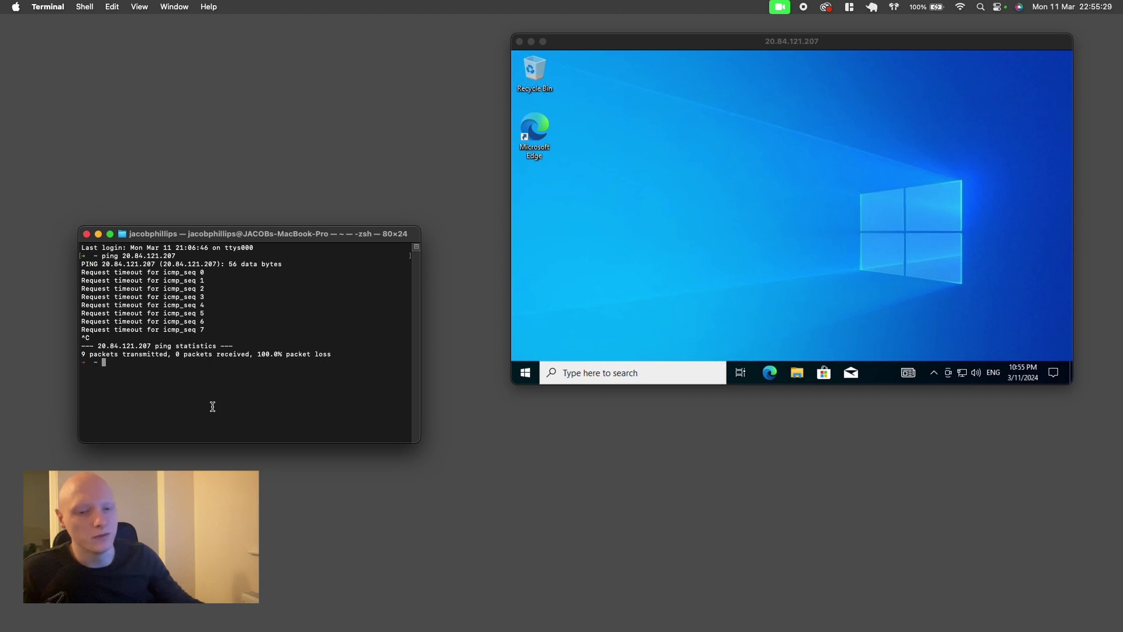
Put the remote session in full screen and launch wf.msc from Windows search
left_click(632, 174)
left_click(543, 42)
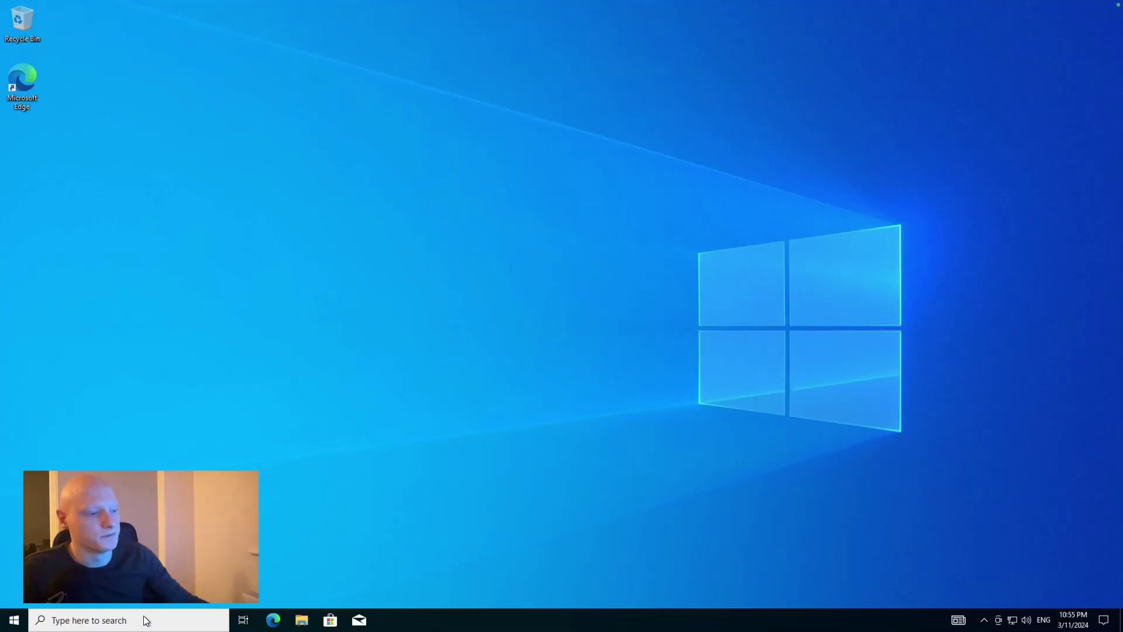
left_click(142, 620)
type("wf.")
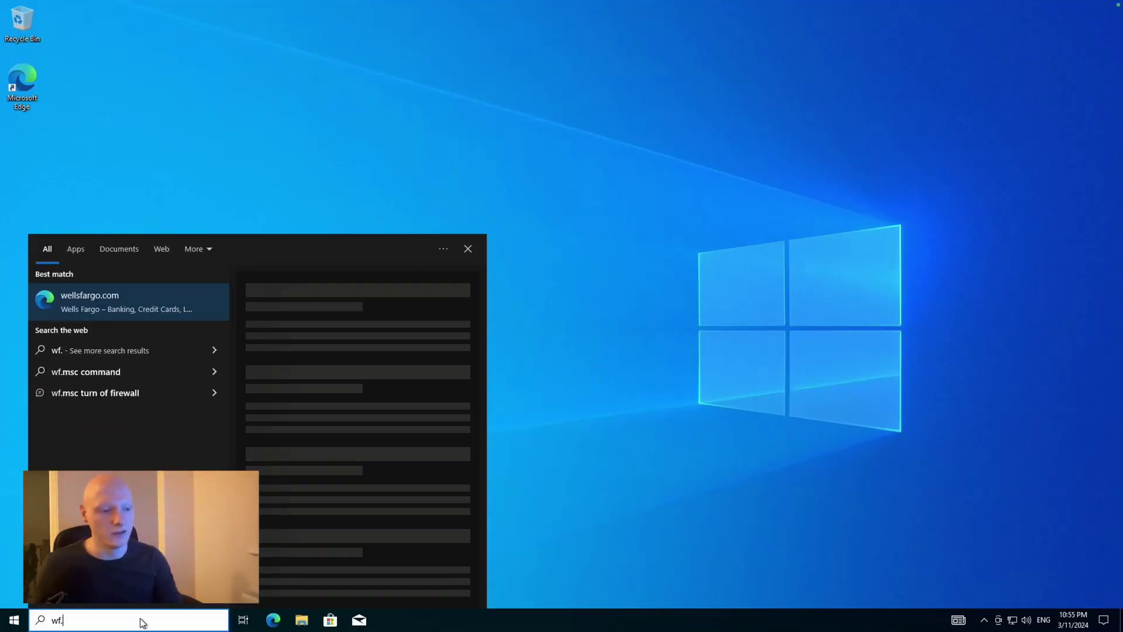
type("msc")
key("Return")
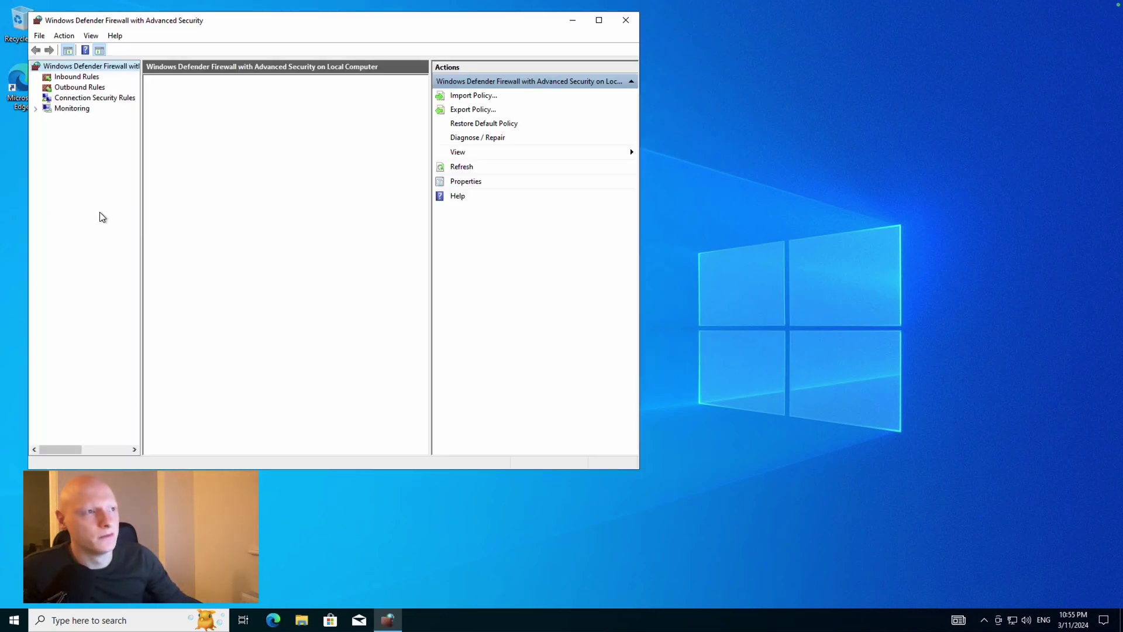
Maximize the firewall console to show the Domain, Private and Public profile status
left_click(599, 21)
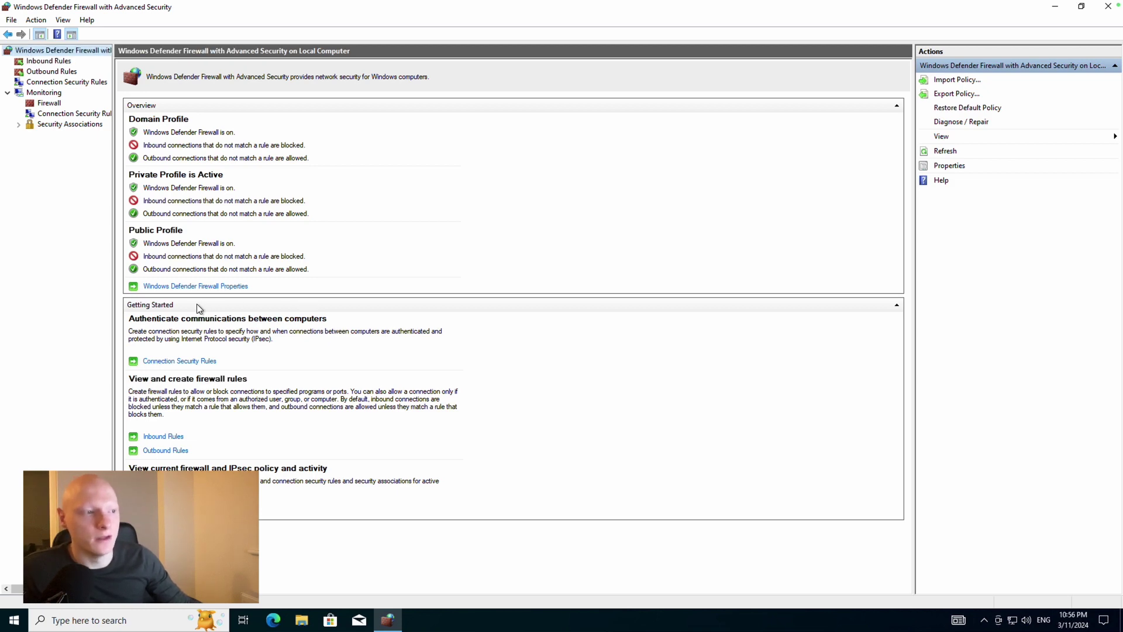
Set Firewall state to Off for the Domain, Private and Public profiles, then apply and close
left_click(169, 287)
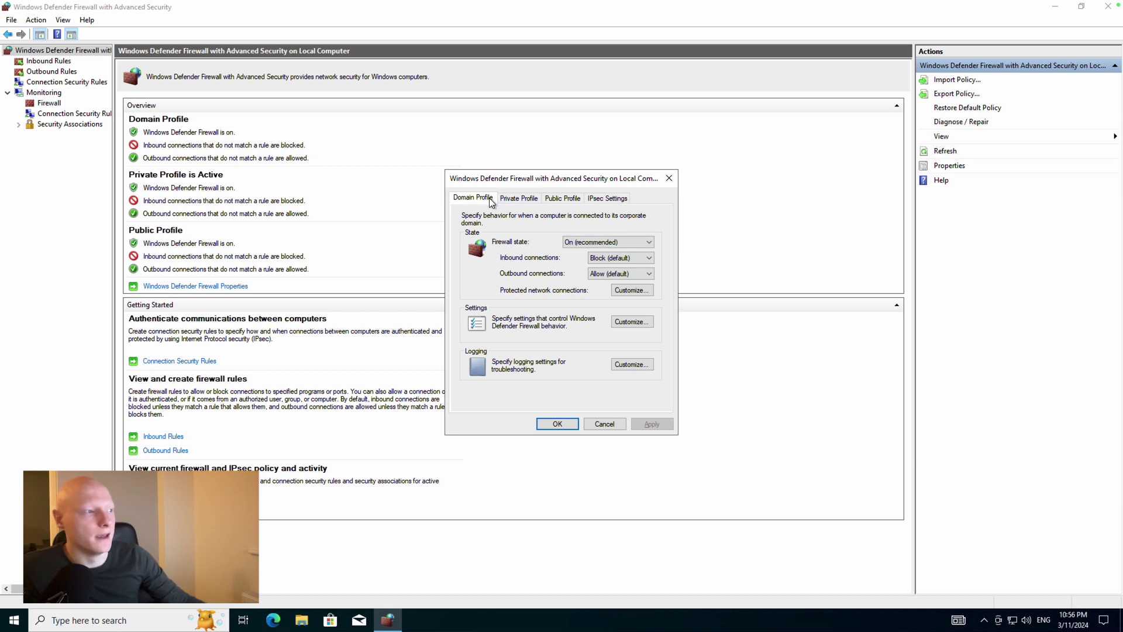
left_click(579, 244)
left_click(579, 262)
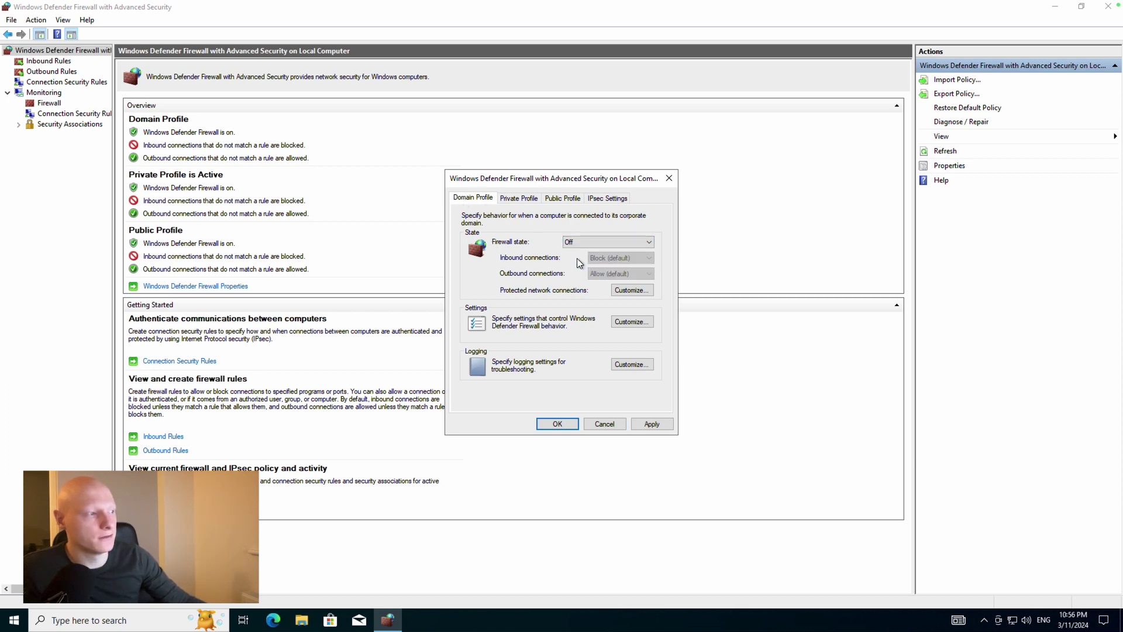
left_click(521, 199)
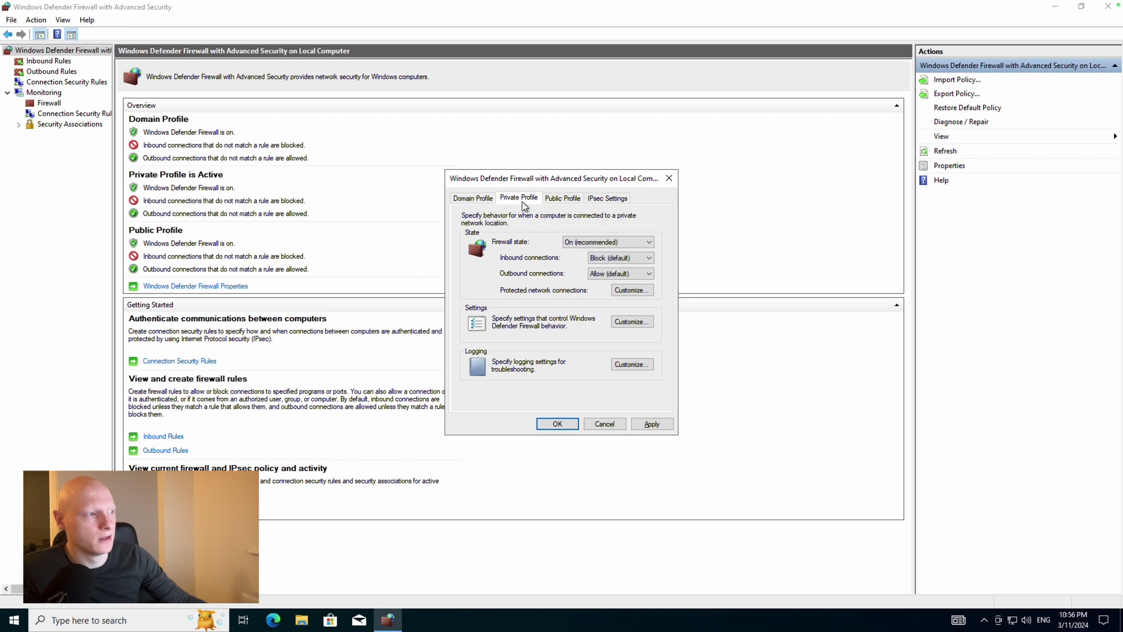
left_click(597, 238)
left_click(592, 260)
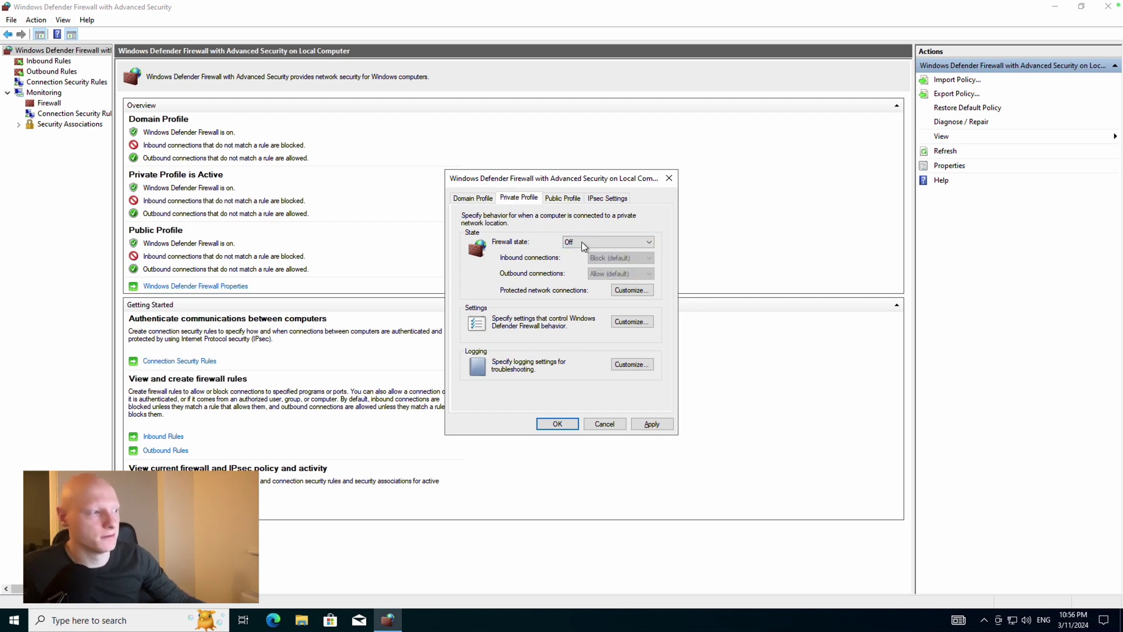
left_click(561, 197)
left_click(590, 242)
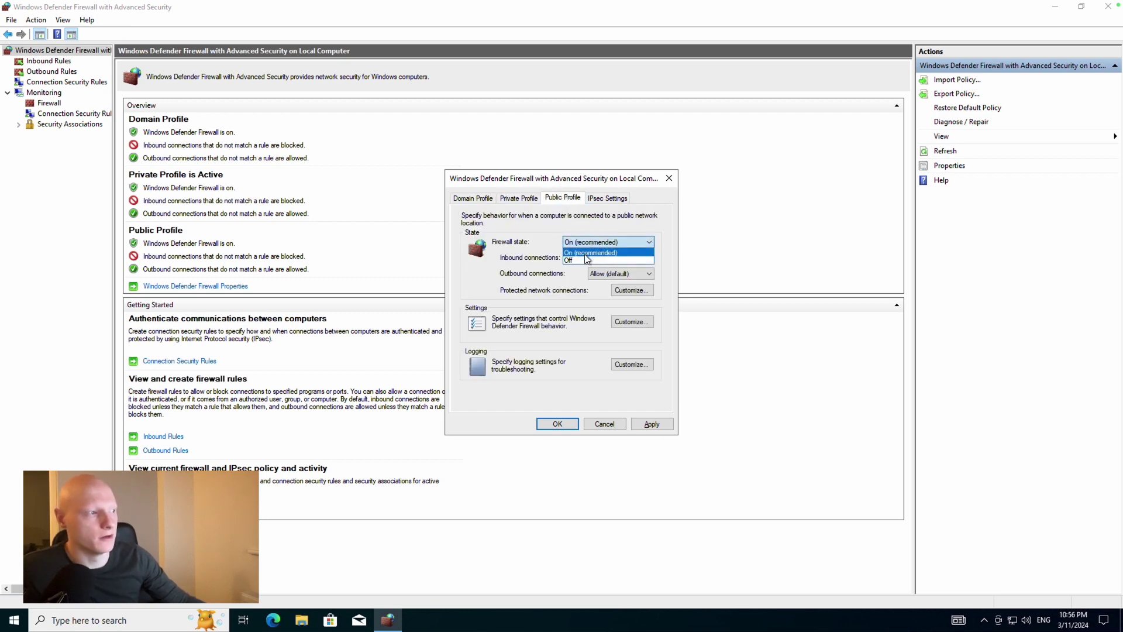
left_click(580, 259)
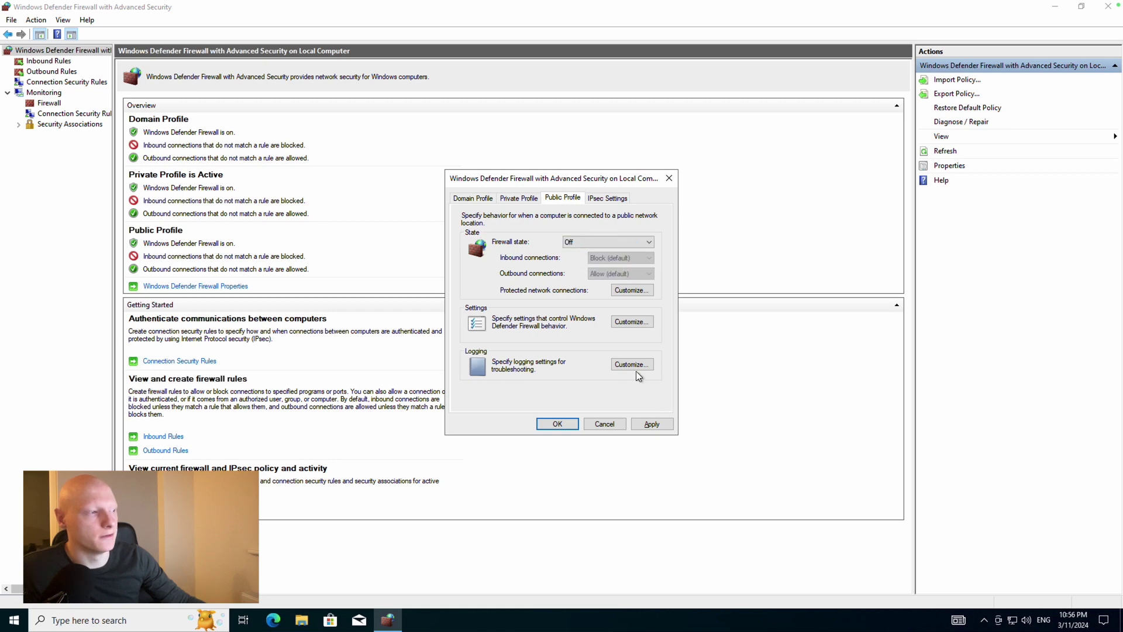
left_click(663, 423)
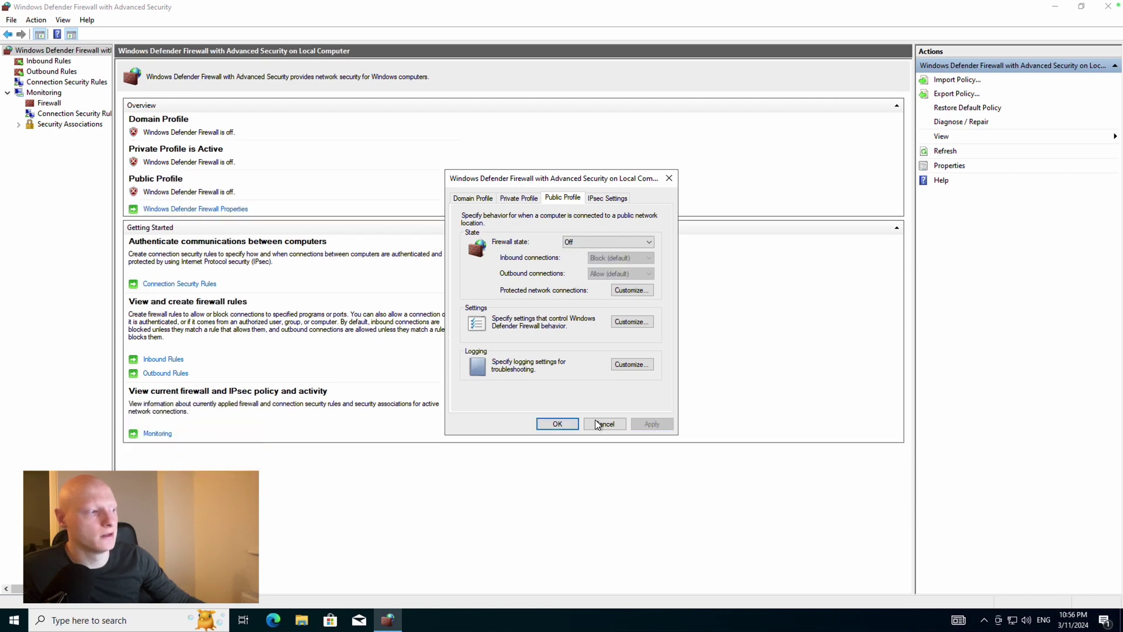
left_click(557, 423)
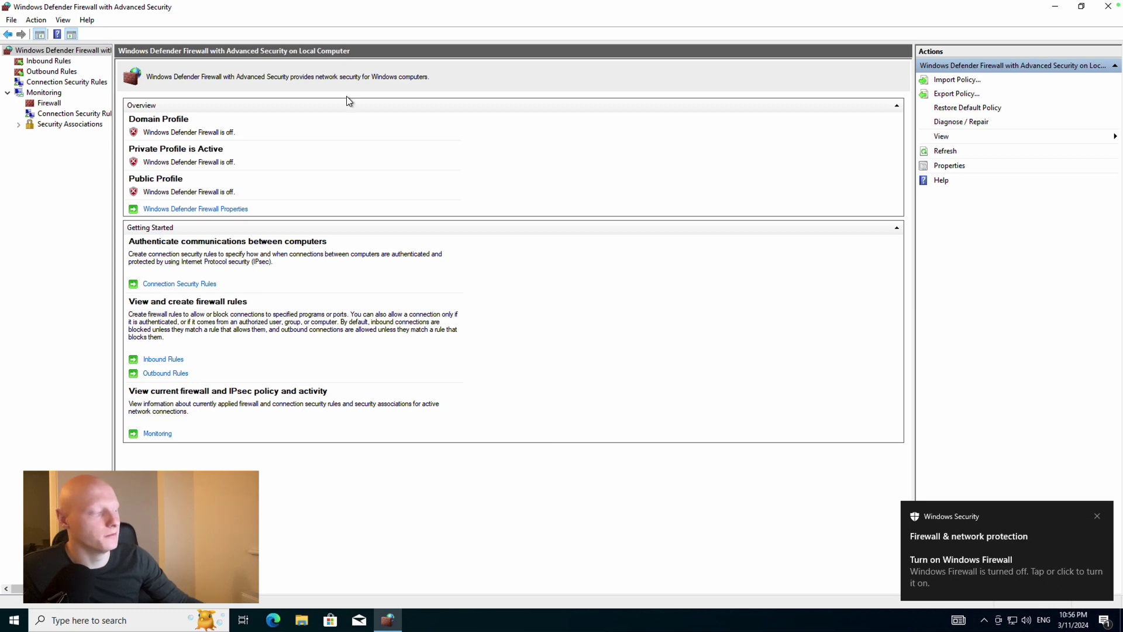
Take the remote session out of full screen and close the firewall console
mouse_move(196, 5)
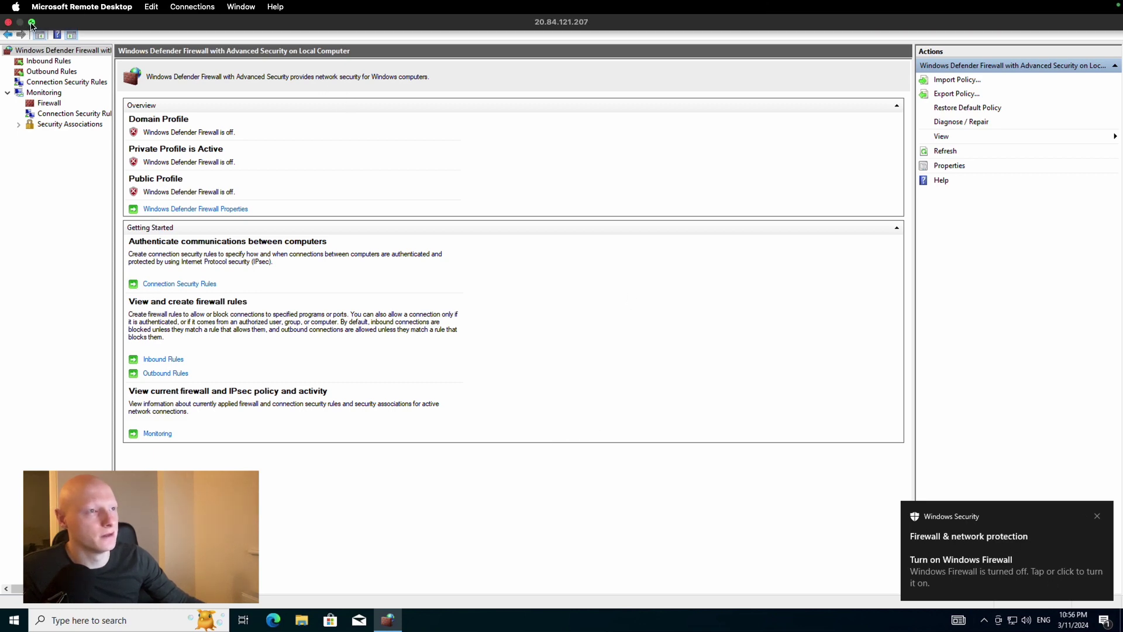
left_click(32, 23)
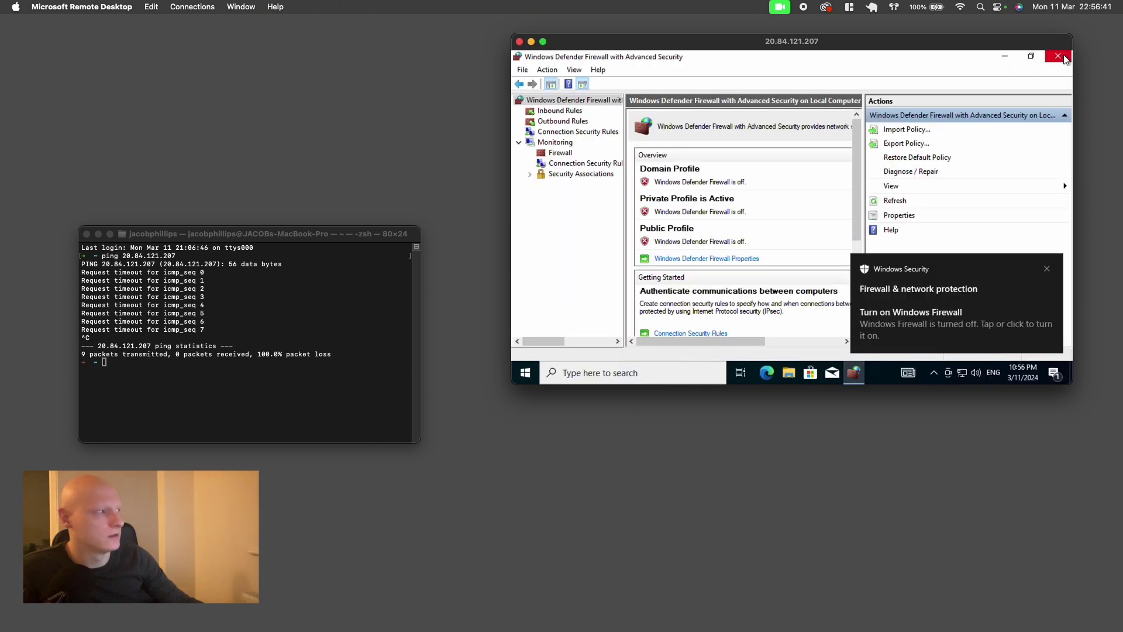
left_click(1060, 56)
Rerun the ping to 20.84.121.207 for 19 replies, then close Terminal and Remote Desktop
left_click(166, 370)
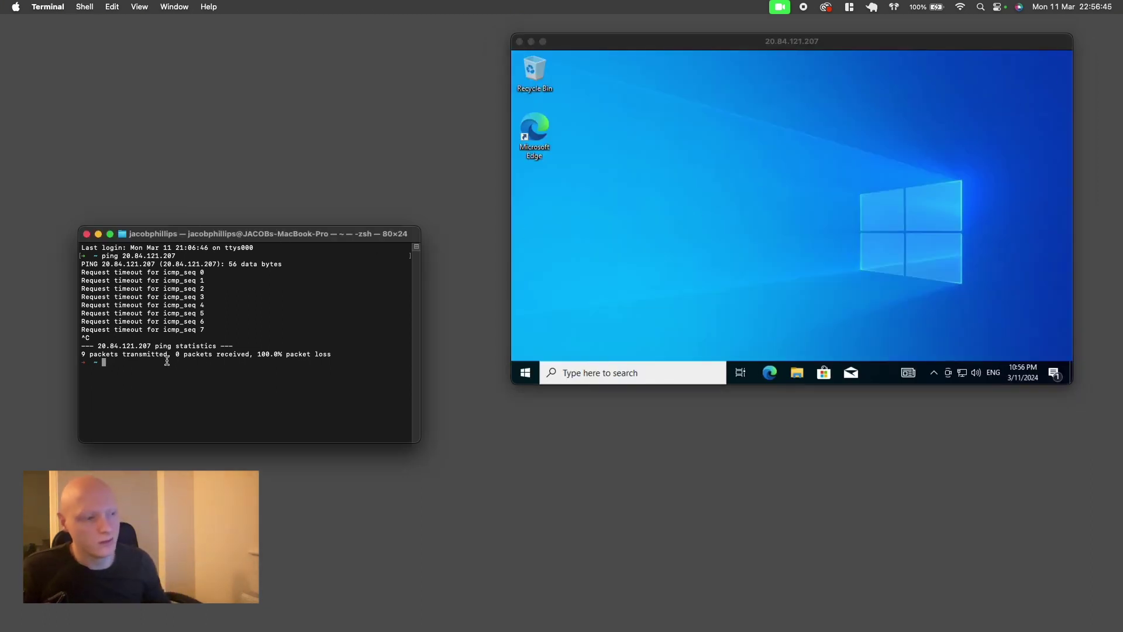
key("Up")
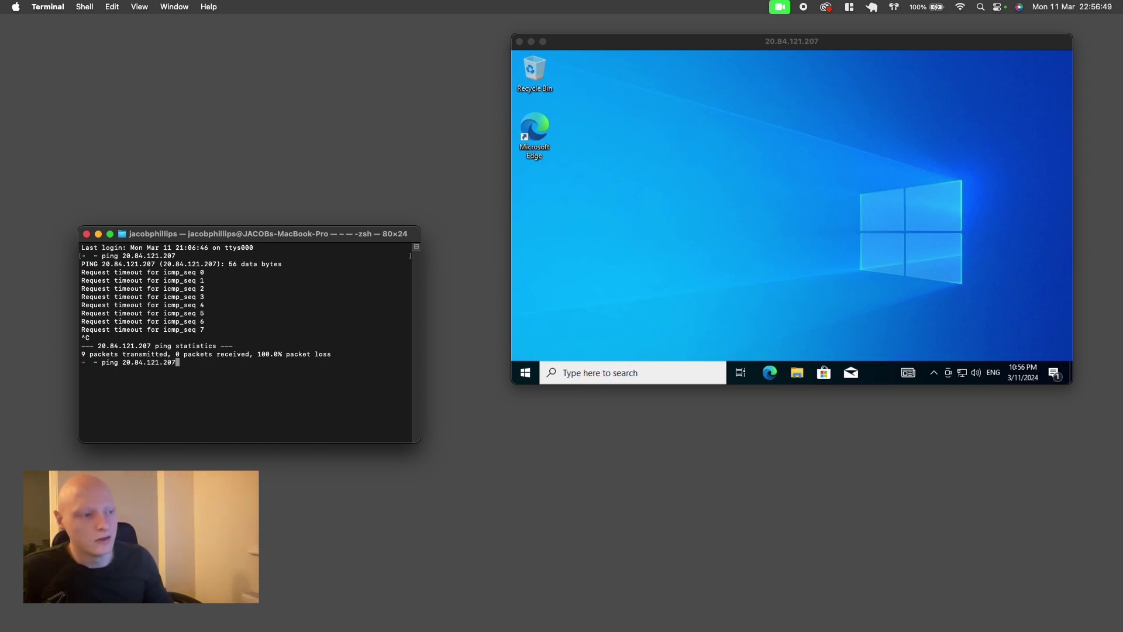
key("Return")
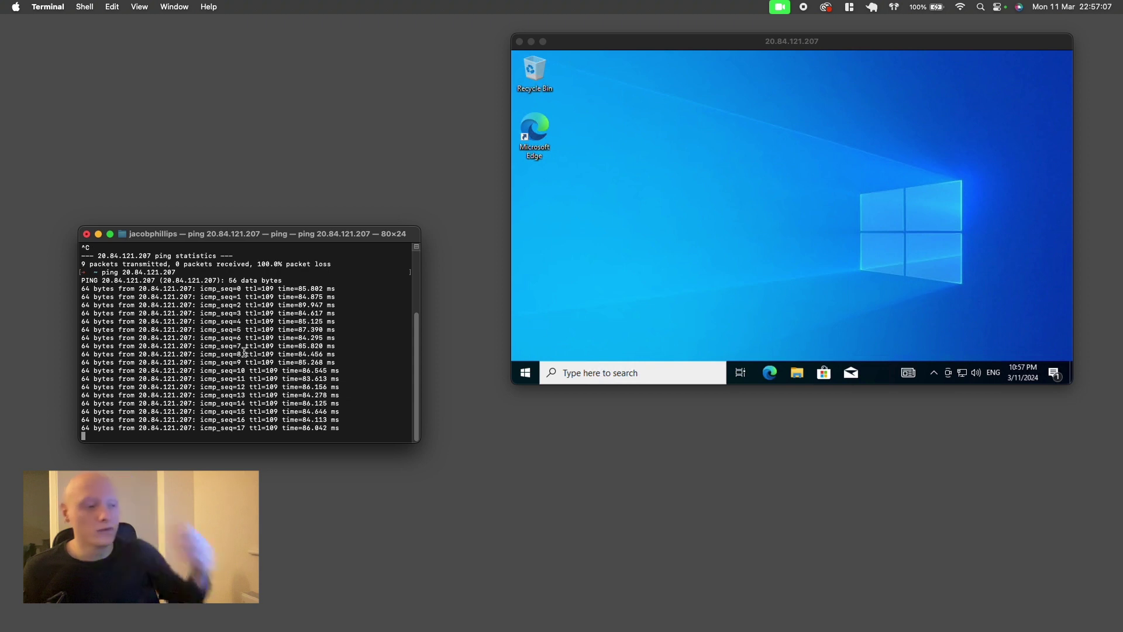
key("ctrl+c")
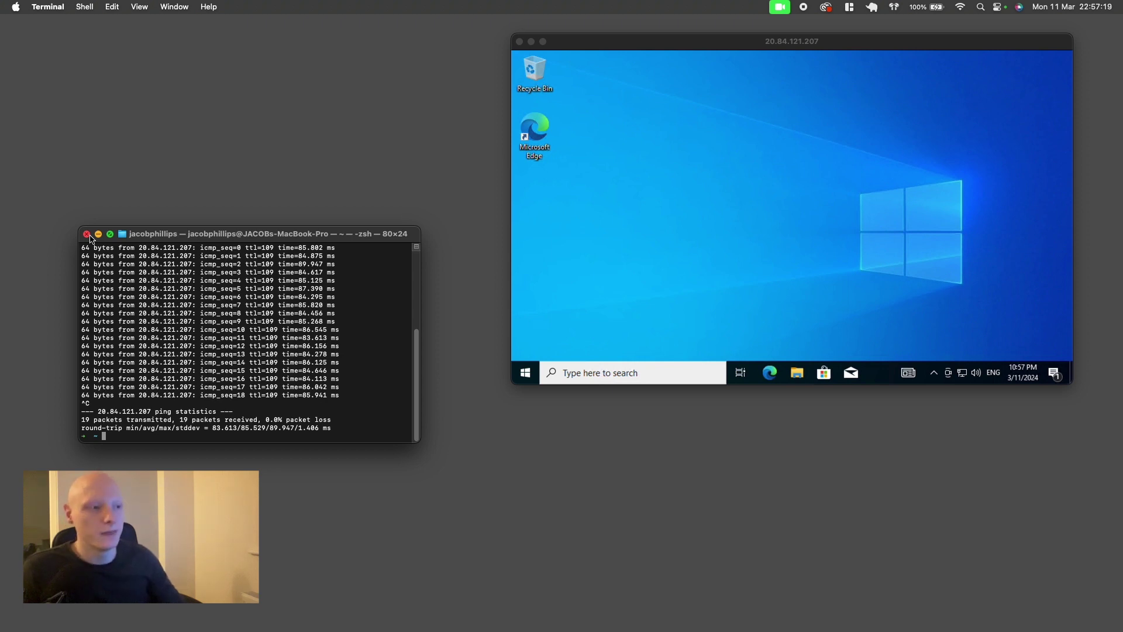
left_click(88, 234)
left_click(520, 43)
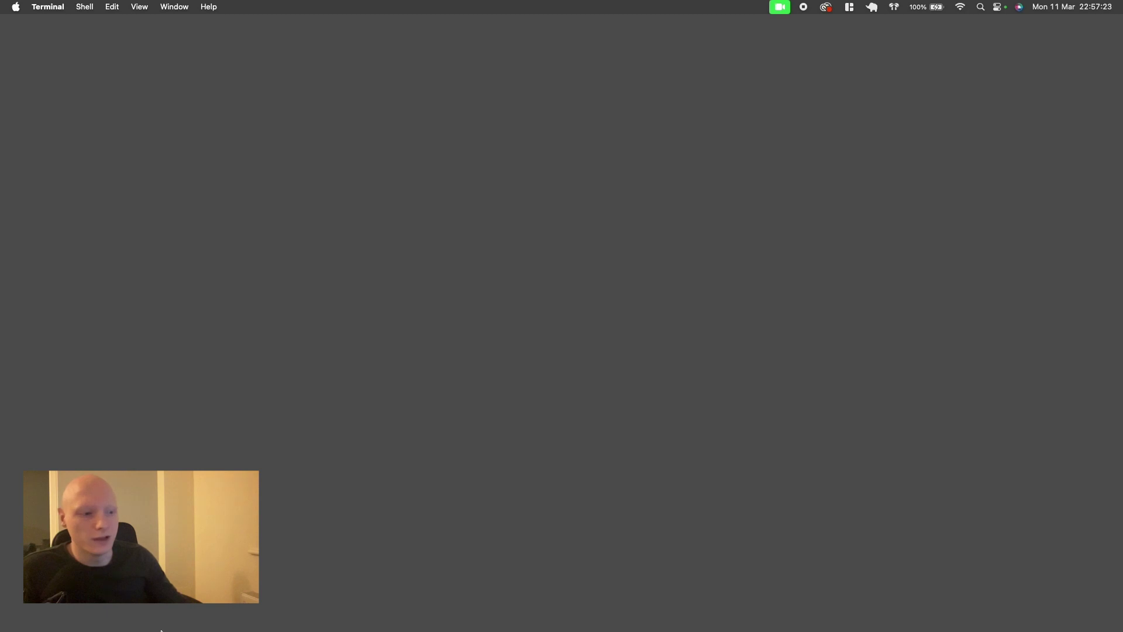
Open HoneyPotVM from the full Recent resources list on the portal home page
mouse_move(162, 630)
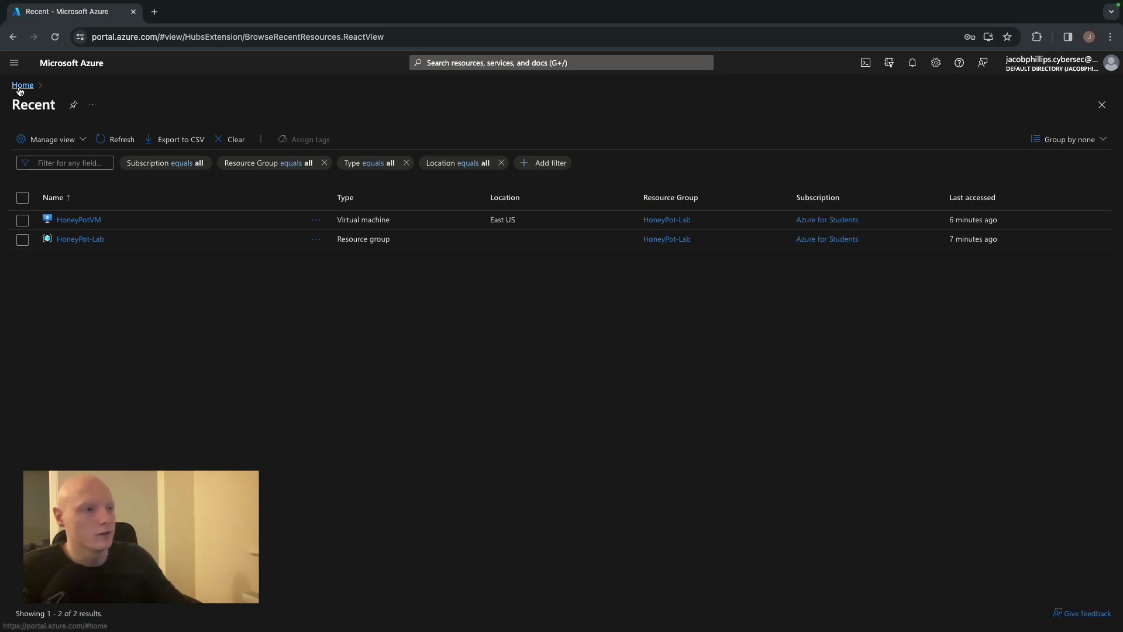
left_click(22, 86)
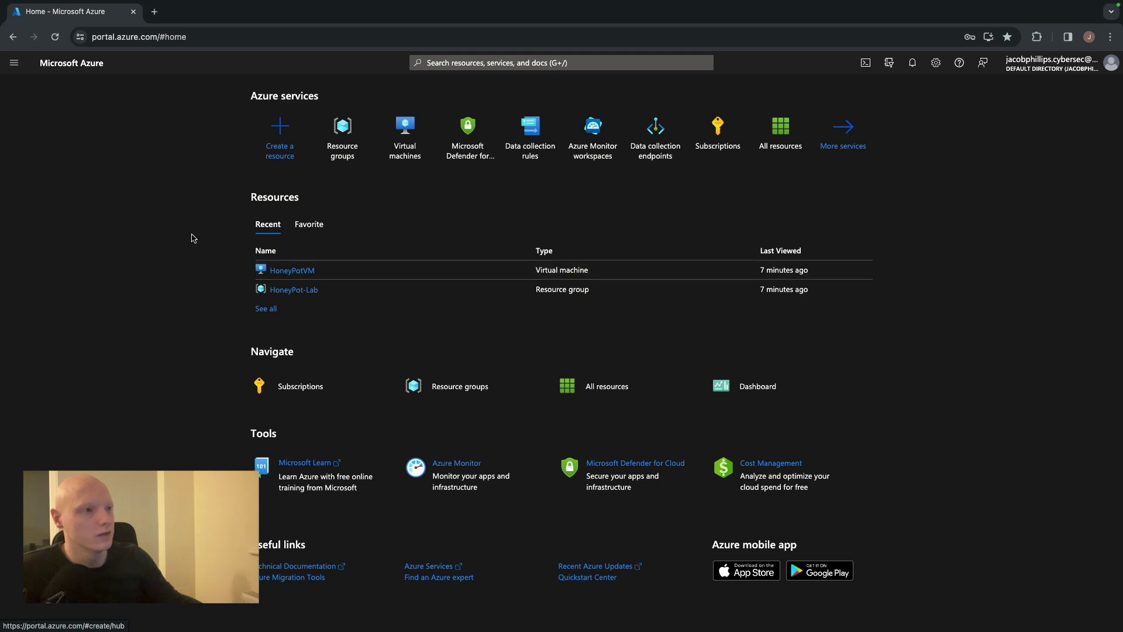
left_click(265, 310)
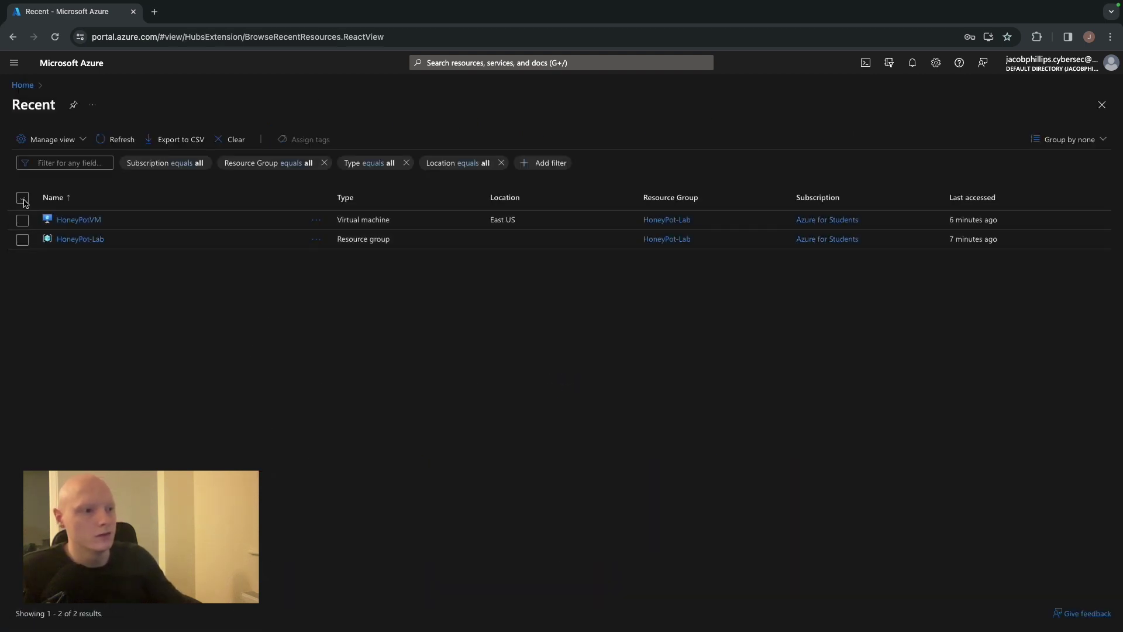
left_click(24, 201)
left_click(23, 199)
left_click(82, 220)
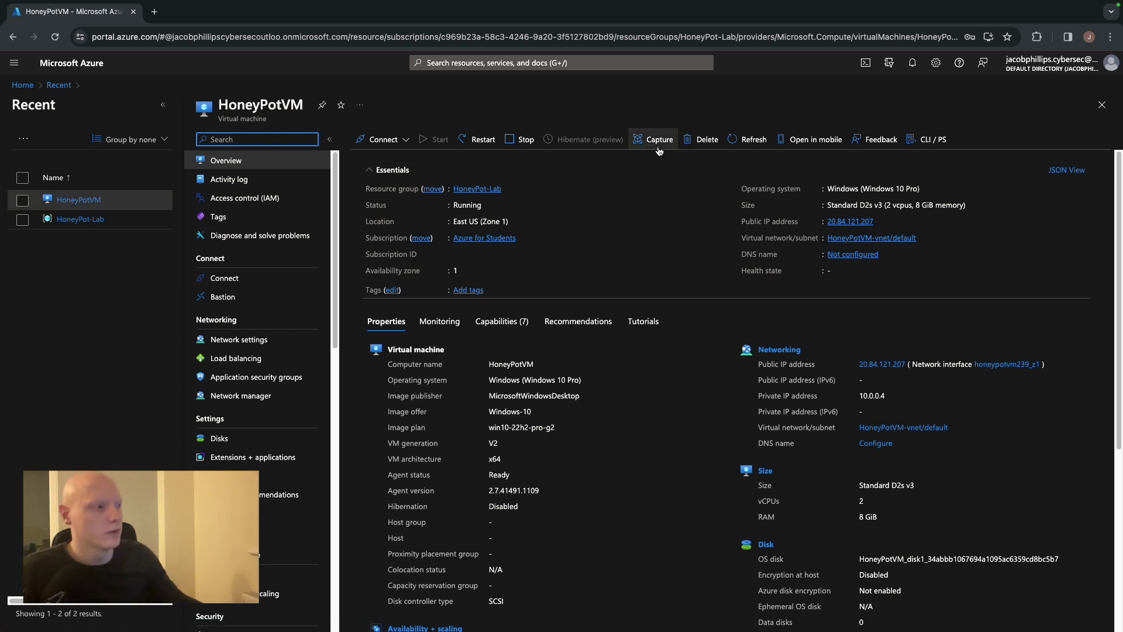
Force delete the HoneyPotVM virtual machine, acknowledging the permanent deletion warning
left_click(705, 140)
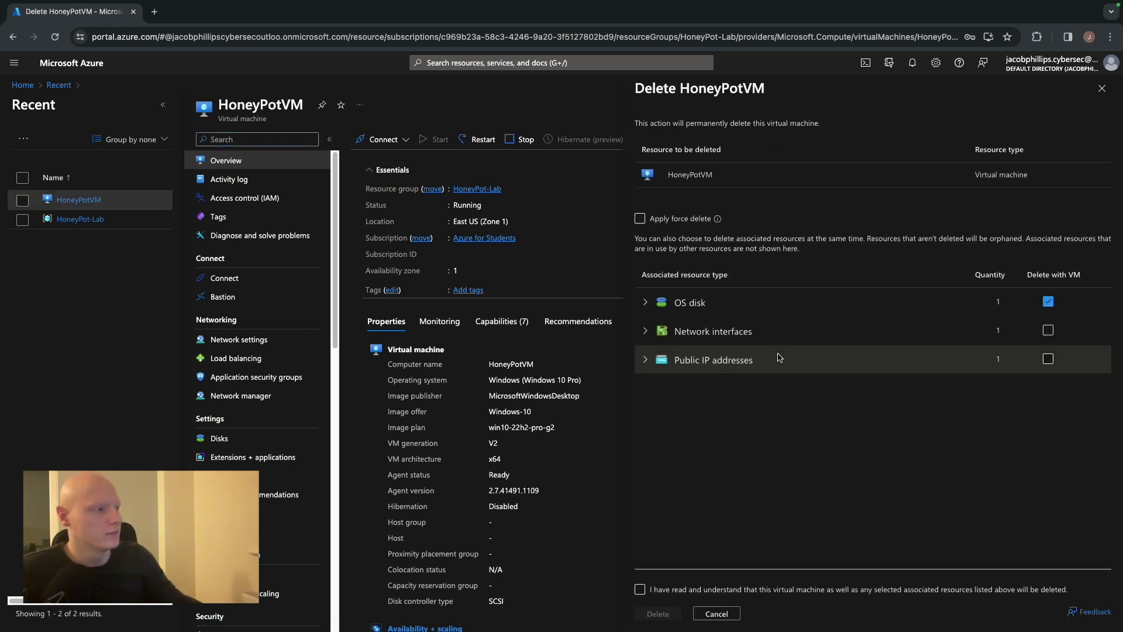
left_click(639, 218)
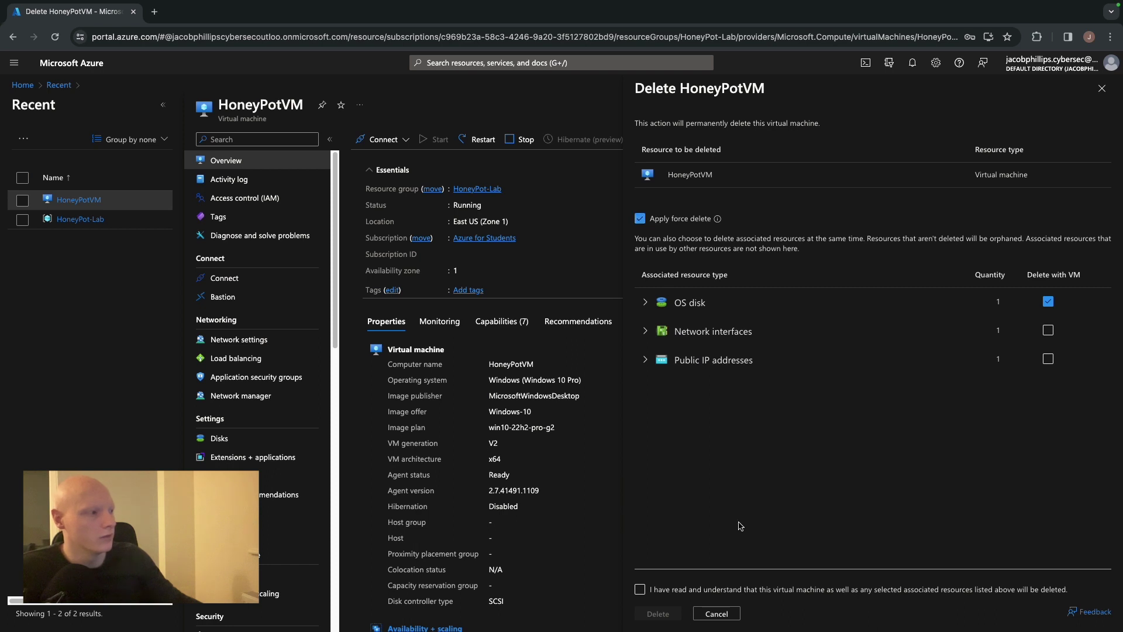
left_click(653, 591)
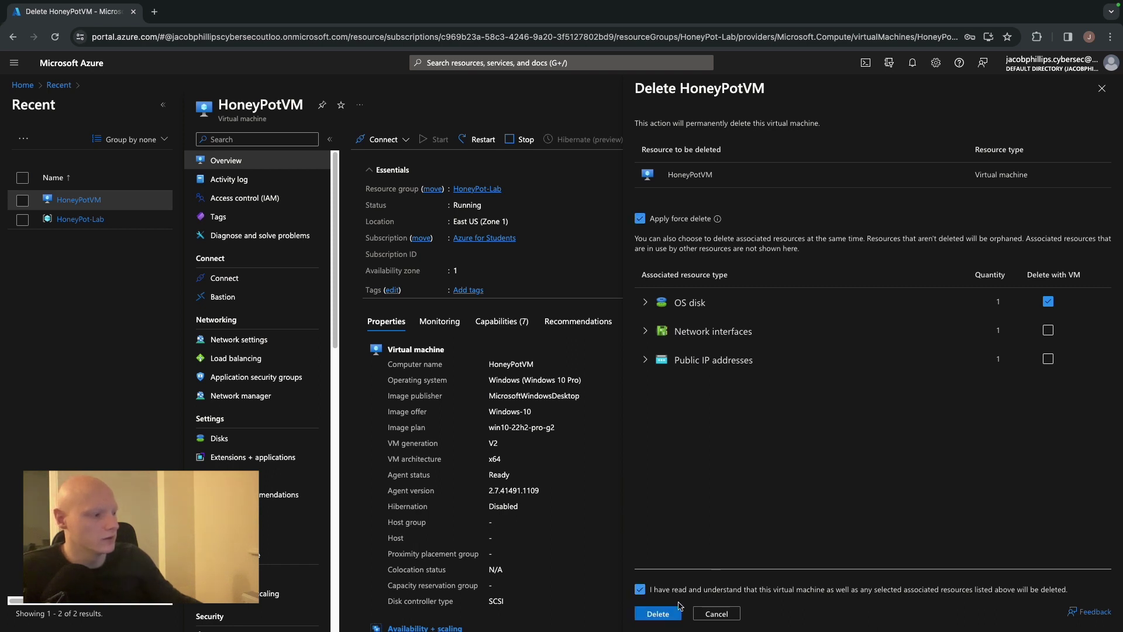
left_click(654, 615)
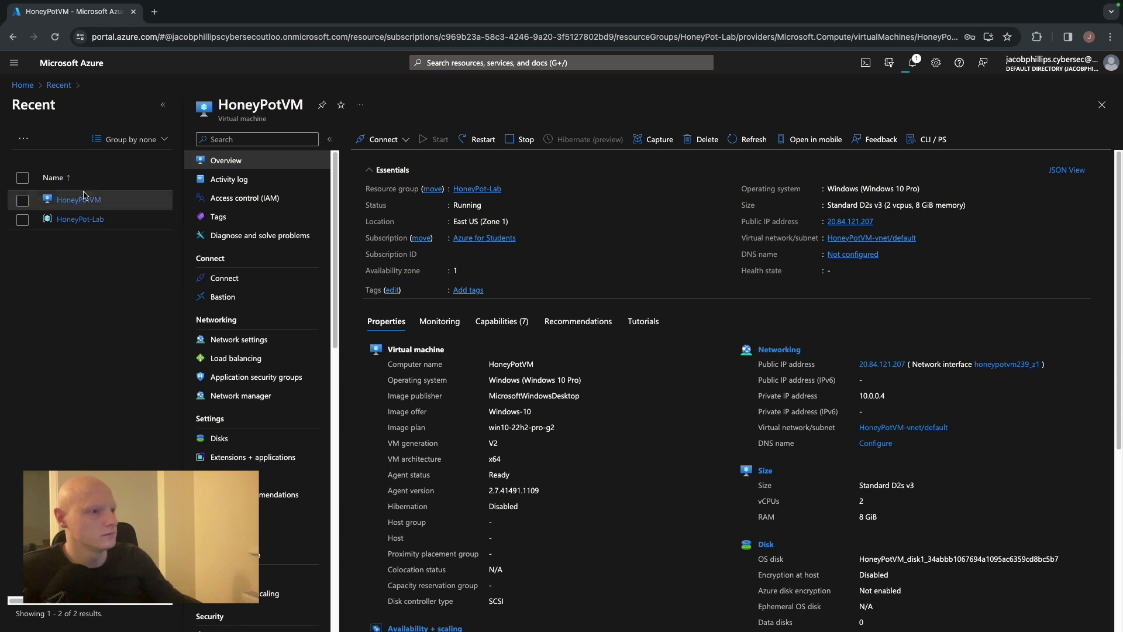
Force delete the HoneyPot-Lab resource group, confirming with its pasted name
left_click(22, 220)
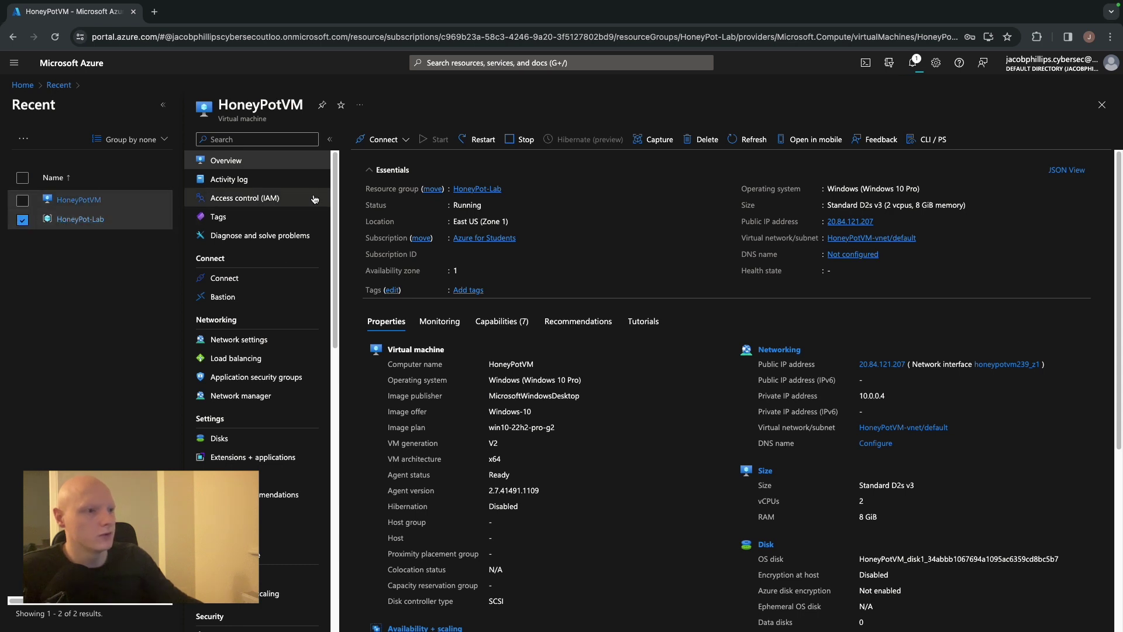
left_click(68, 219)
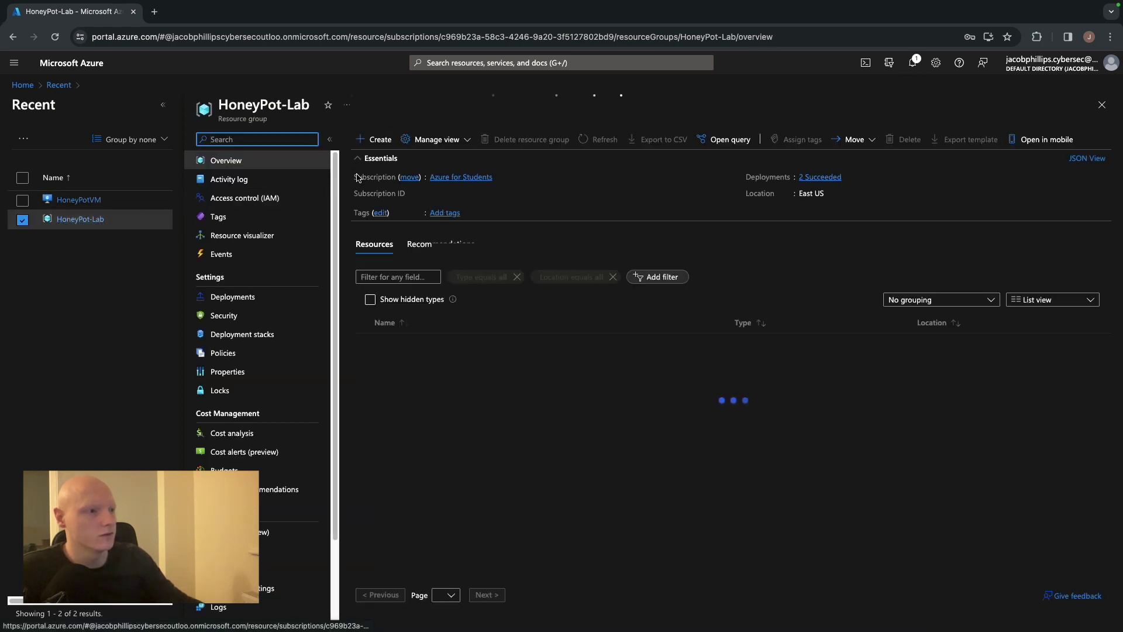
left_click(526, 139)
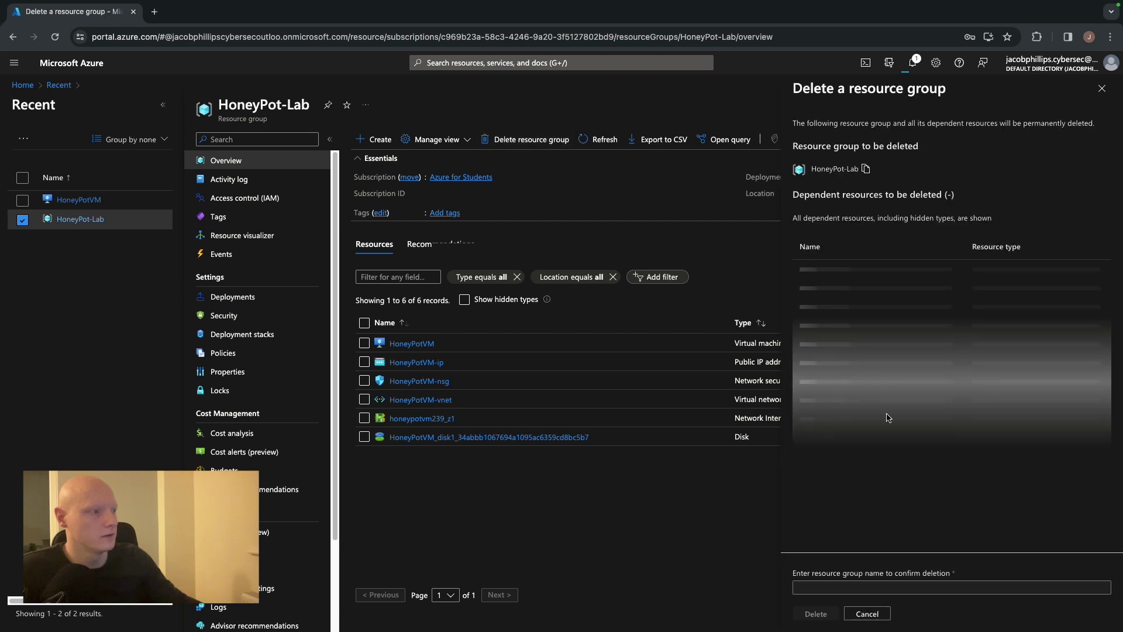
left_click(812, 560)
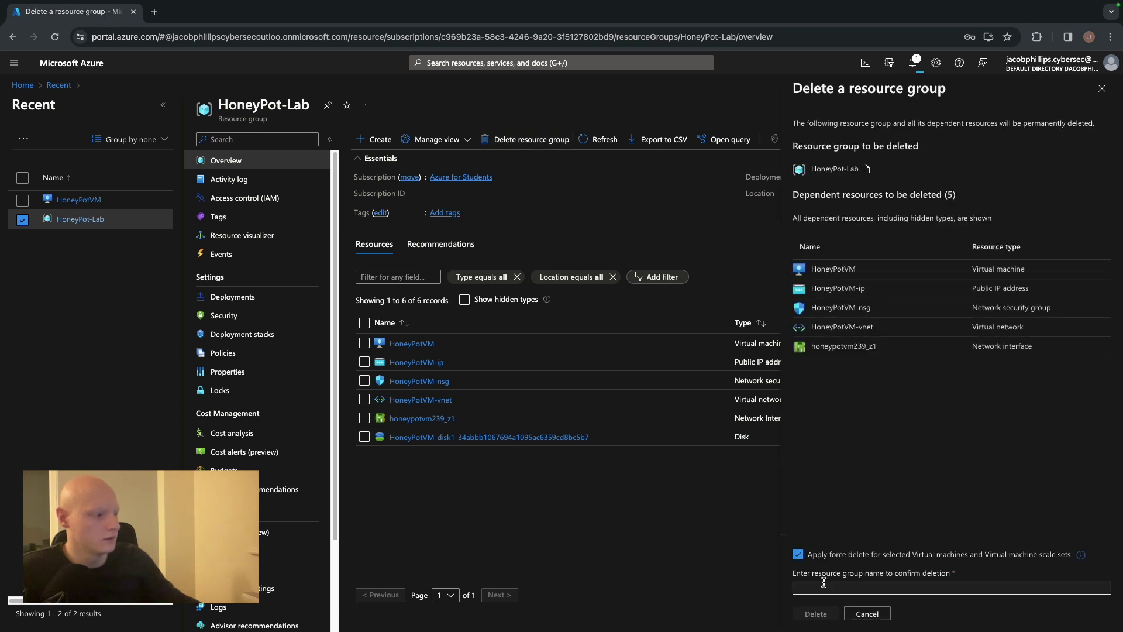
left_click(824, 582)
left_click(865, 170)
left_click(816, 587)
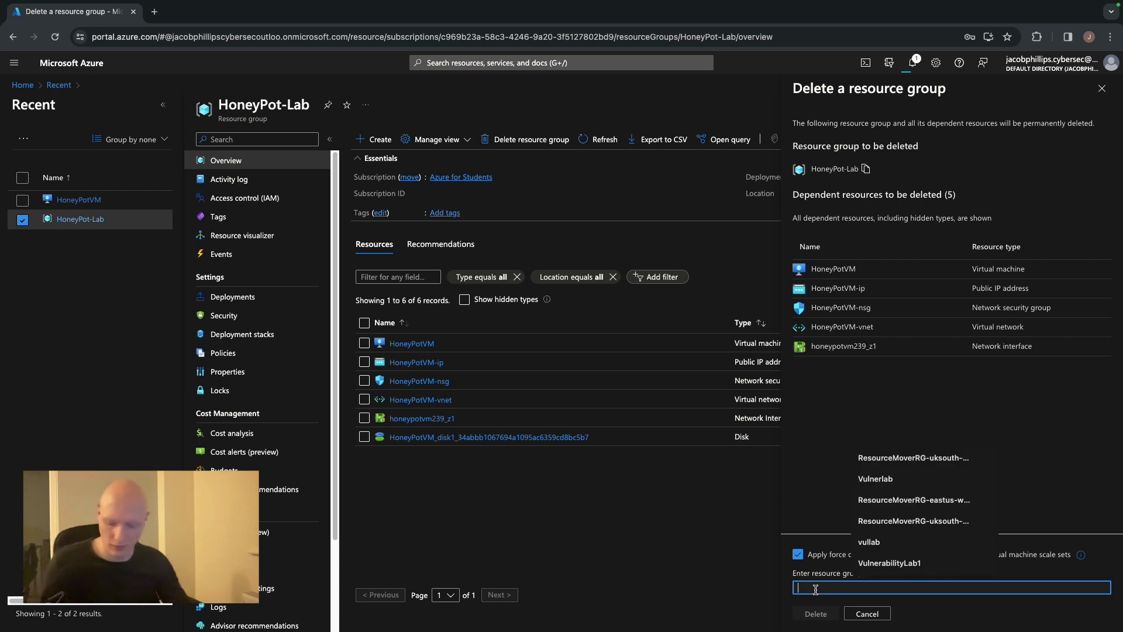
key("ctrl+v")
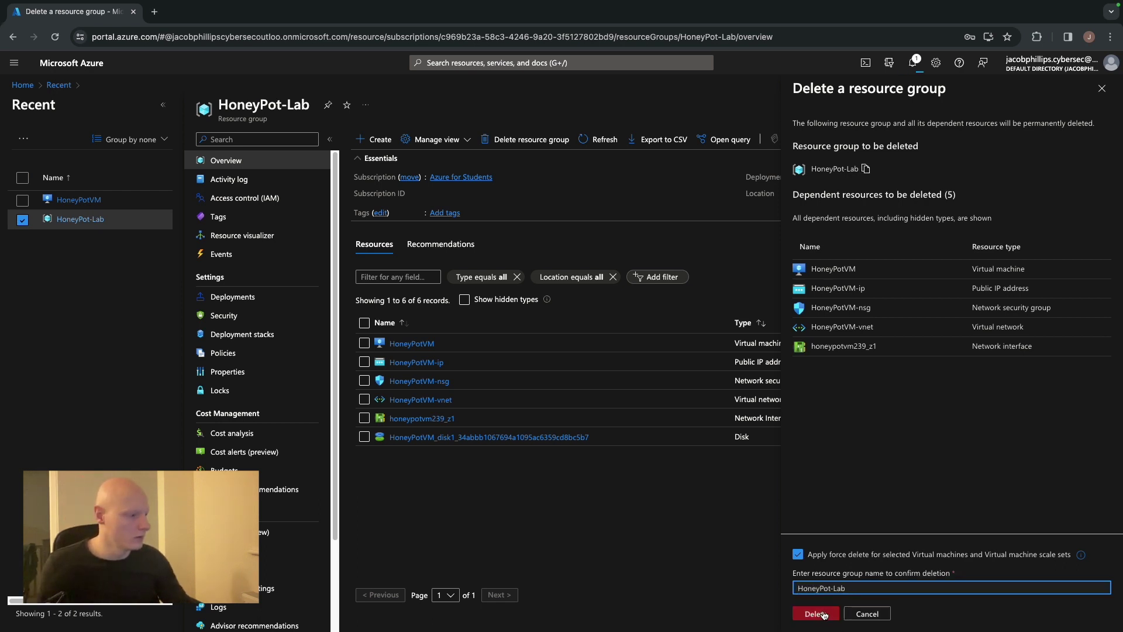
left_click(817, 614)
left_click(952, 406)
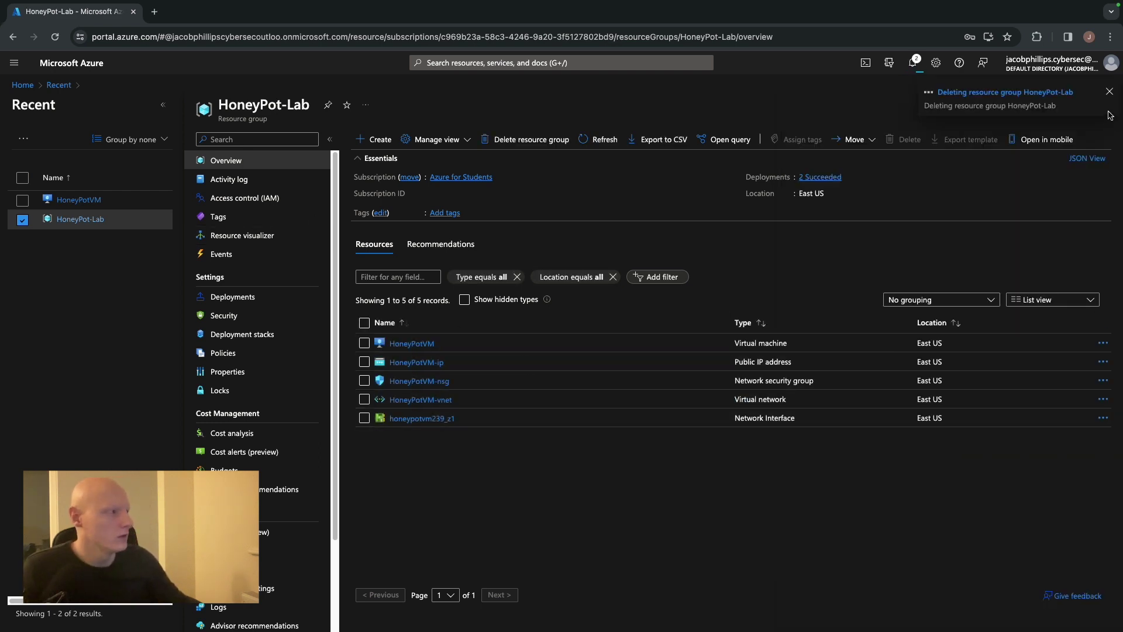
Dismiss the deletion notice, close the group page and refresh Recent resources
left_click(1110, 93)
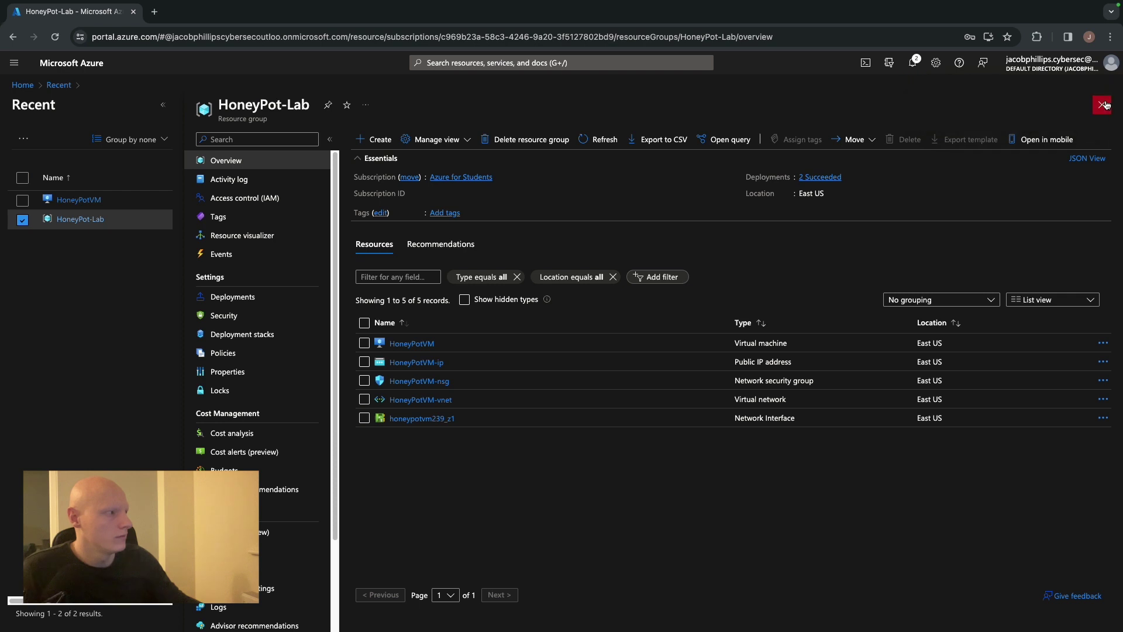
left_click(1102, 105)
left_click(116, 141)
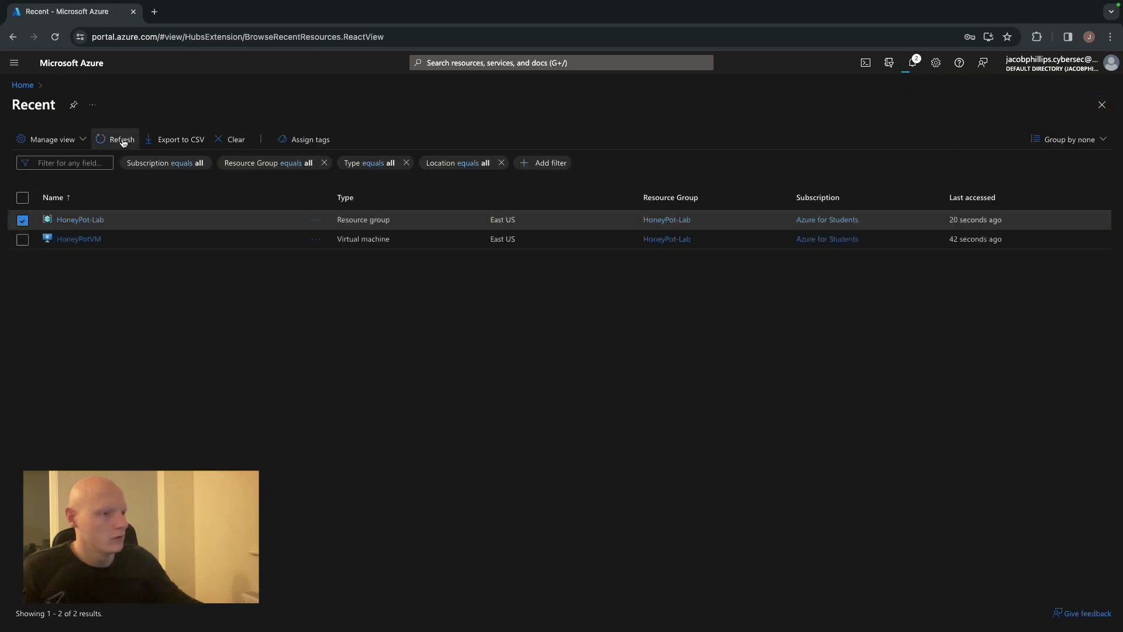
Clear the recent resources list and select all six resources on the All resources page
left_click(237, 141)
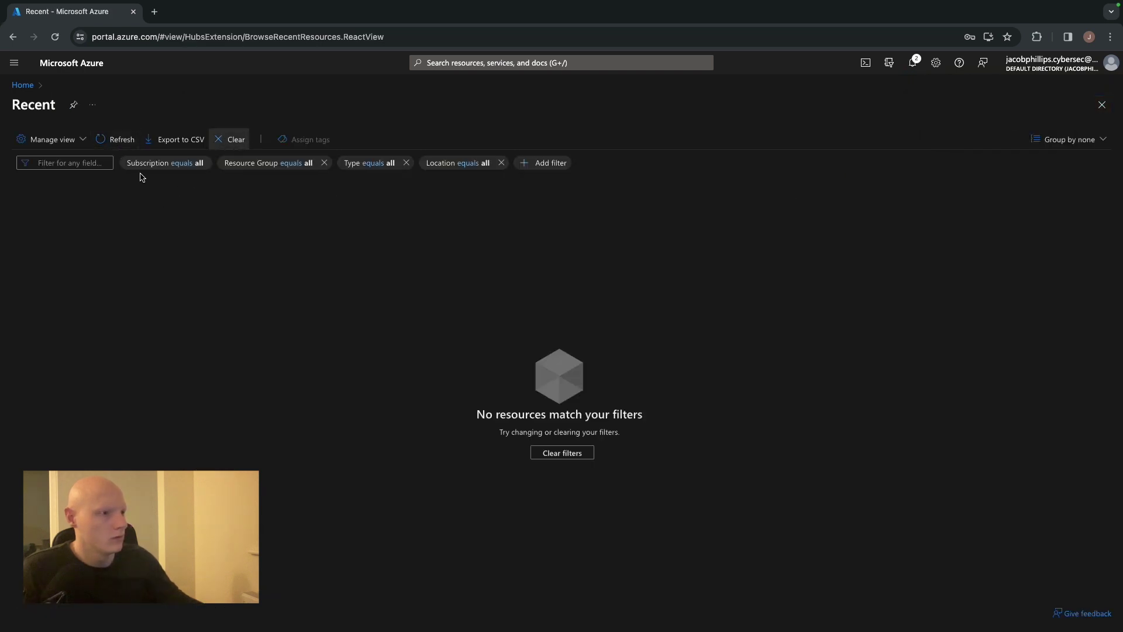
left_click(23, 85)
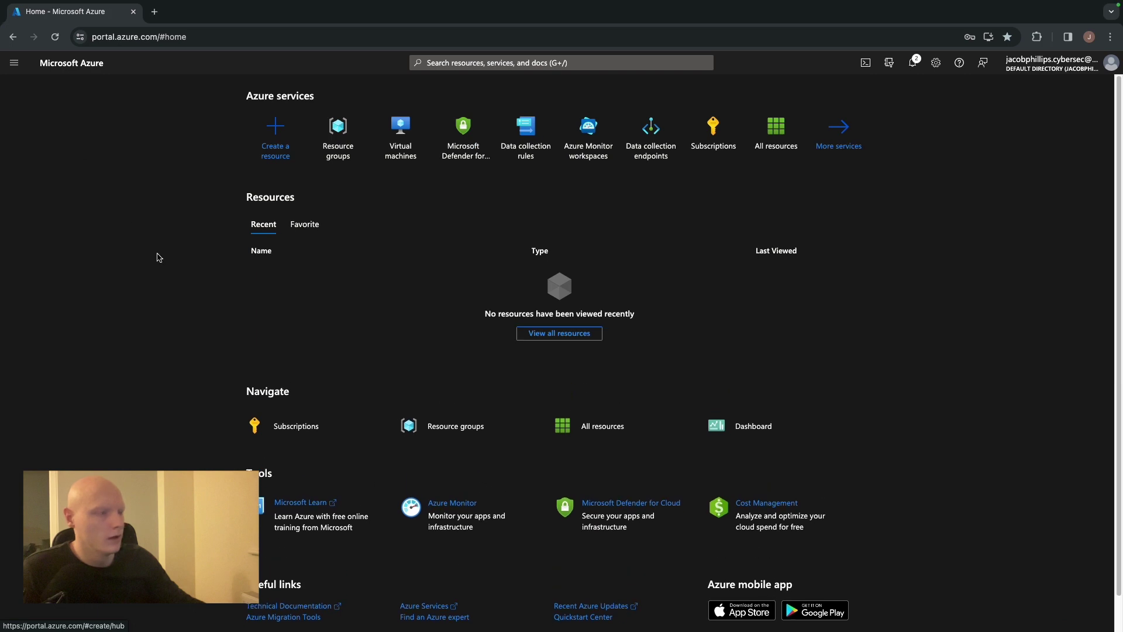
left_click(530, 337)
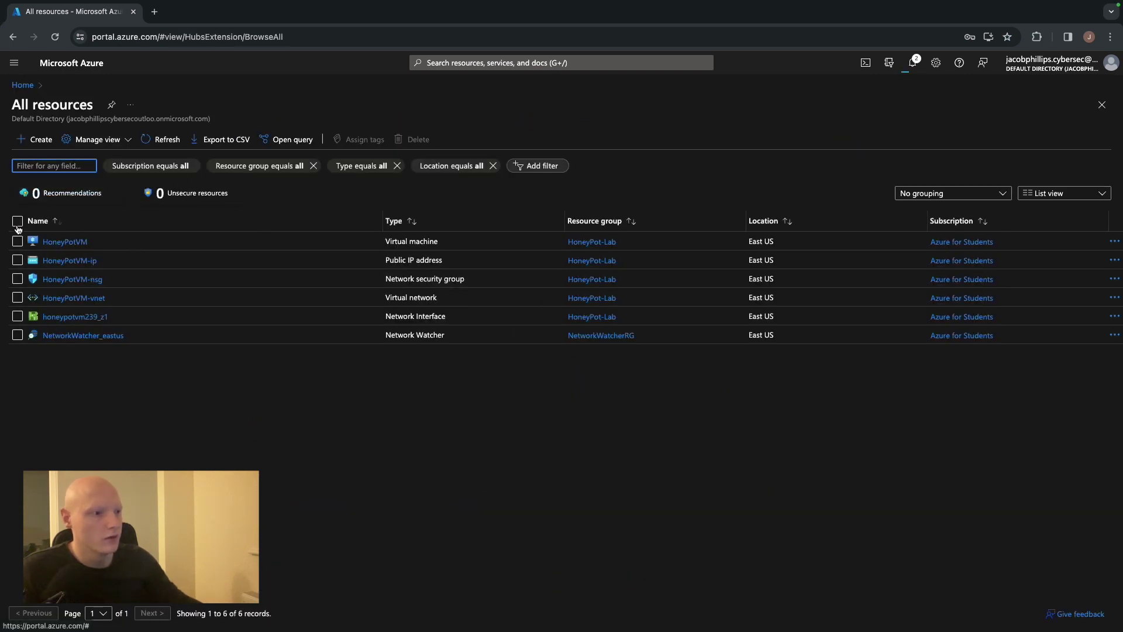
left_click(17, 221)
Force delete the six selected resources by confirming with 'delete', then refresh and select the five left
left_click(414, 140)
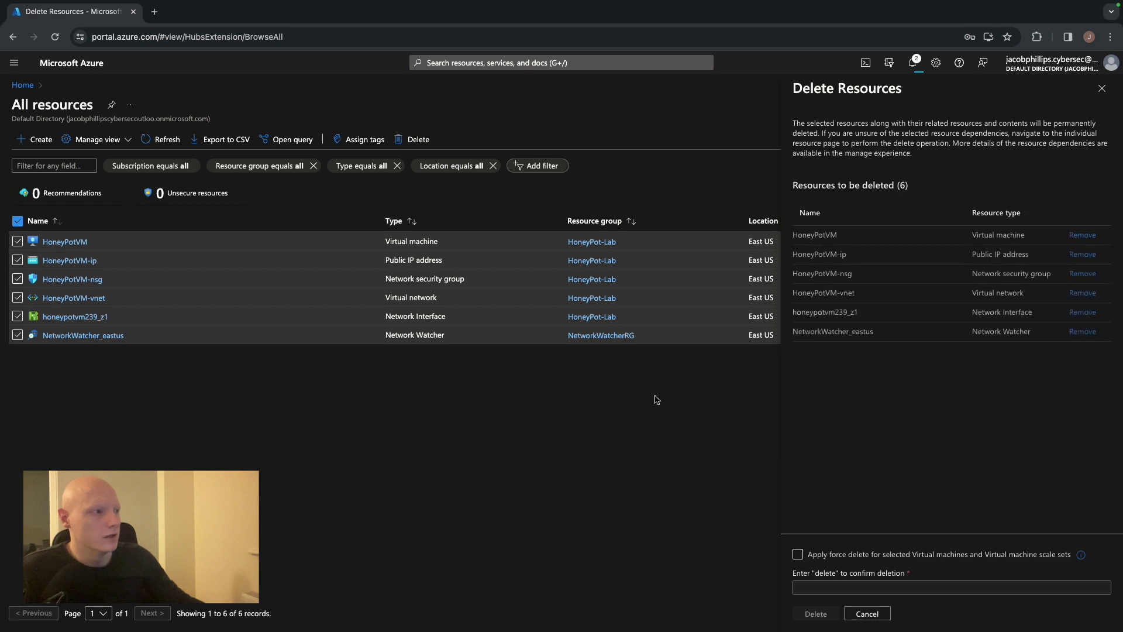
left_click(831, 588)
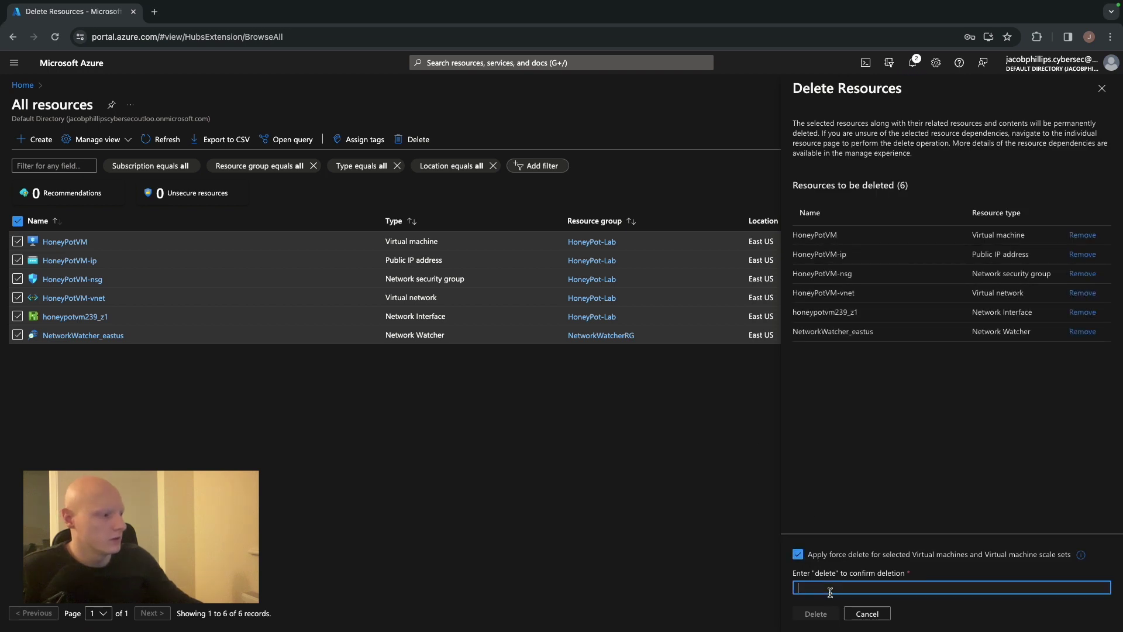
type("dekete")
key("BackSpace")
key("BackSpace")
key("BackSpace")
key("BackSpace")
type("lete")
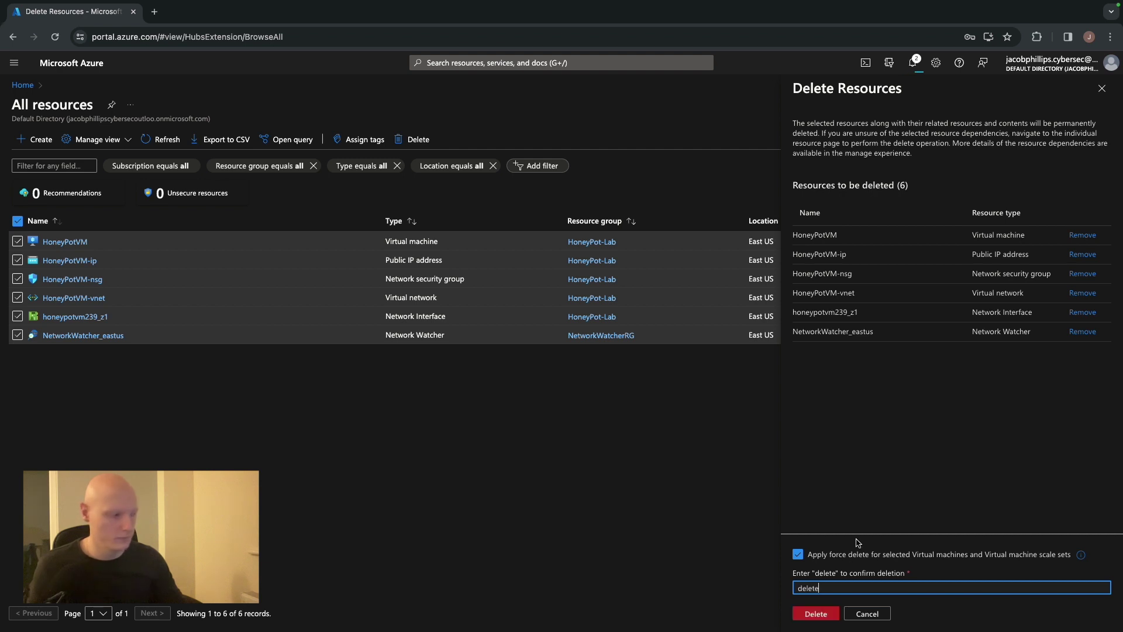
left_click(817, 613)
left_click(960, 405)
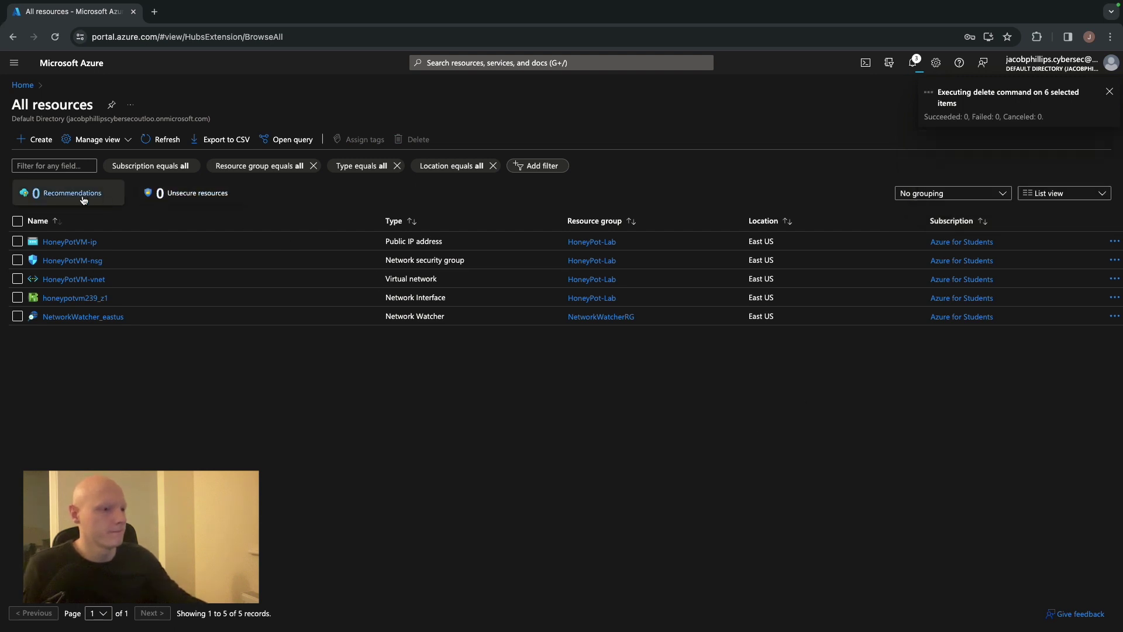
left_click(157, 144)
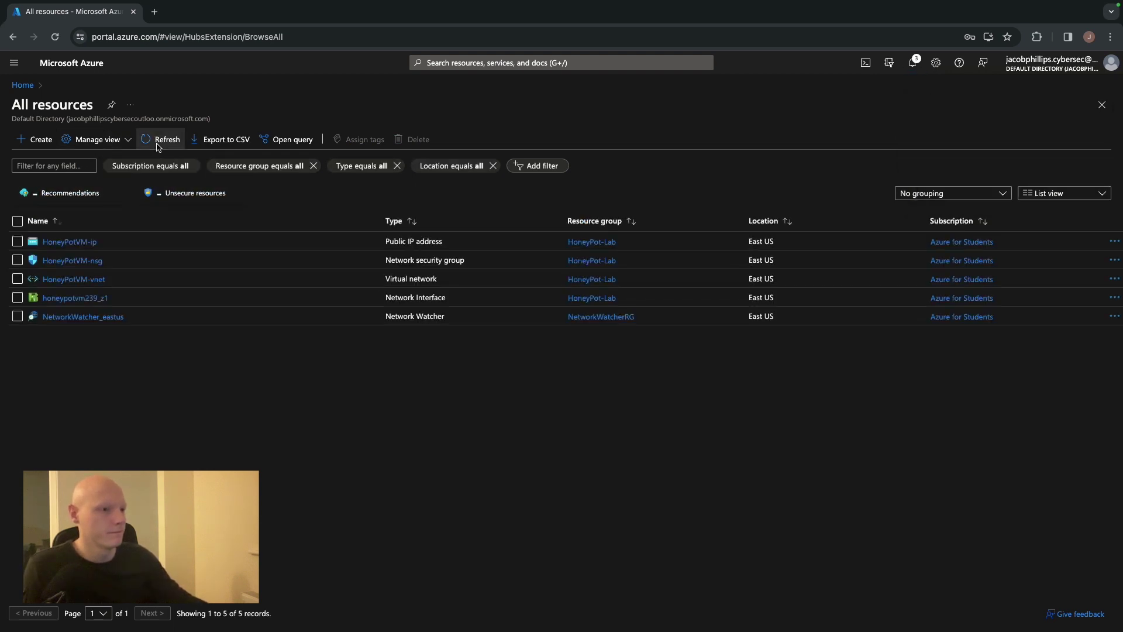
left_click(18, 221)
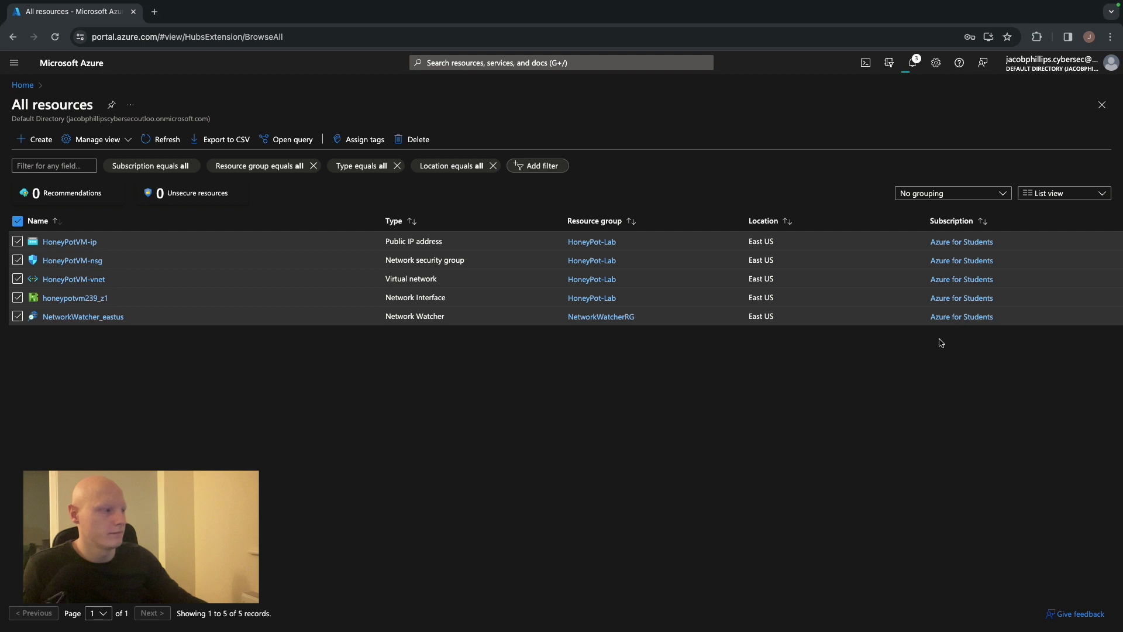
Delete the five remaining resources, confirming with 'delete', and select the three still listed
left_click(414, 140)
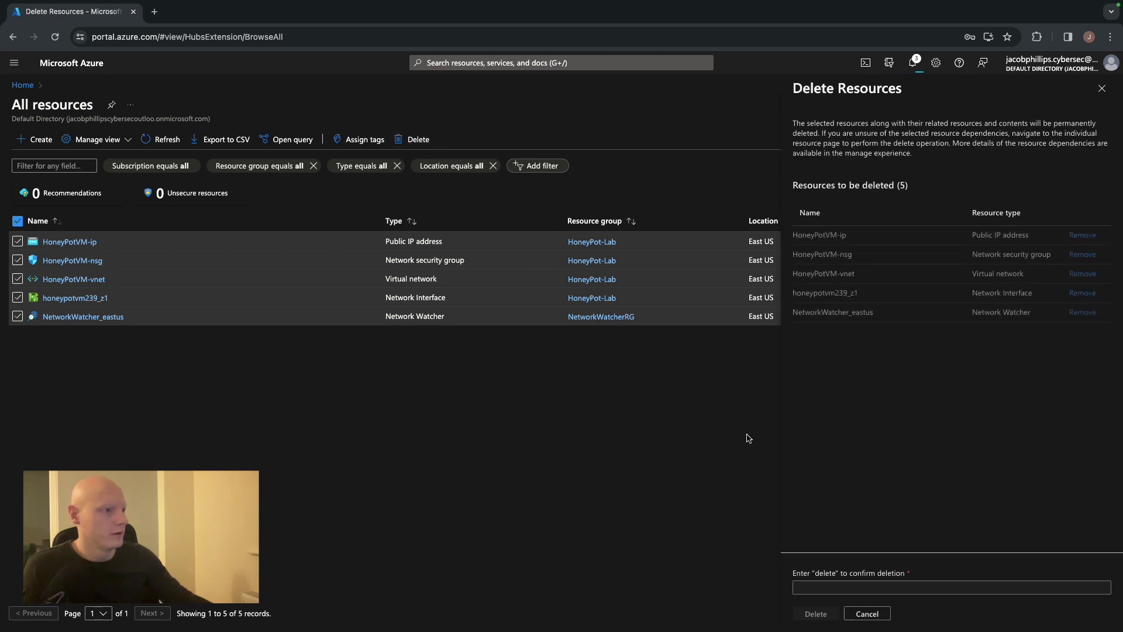
type("delete")
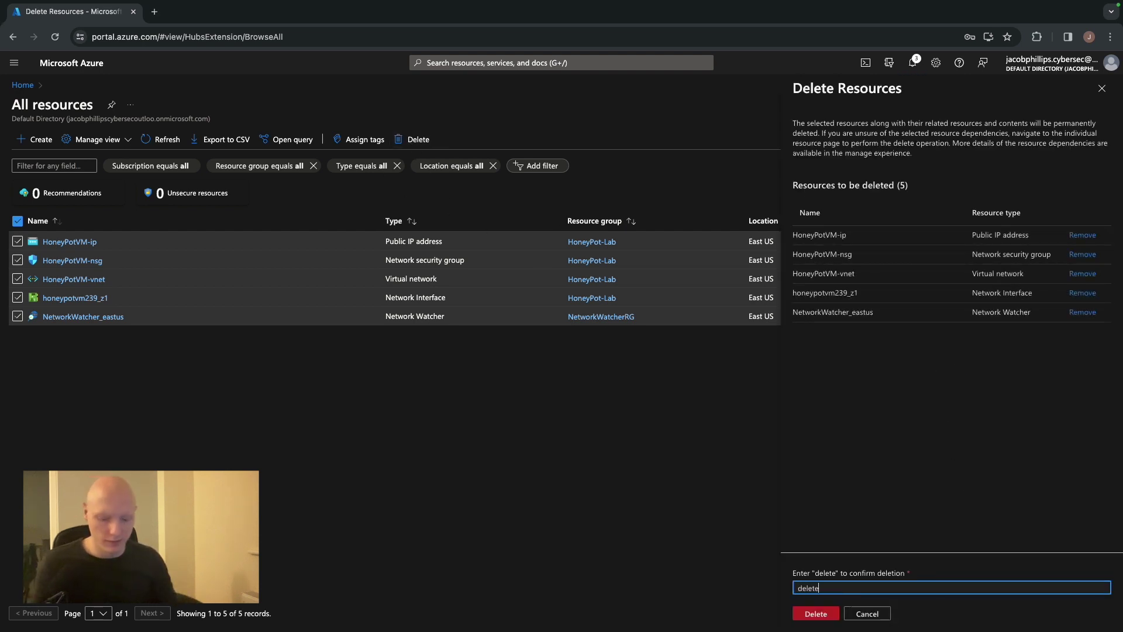
left_click(816, 614)
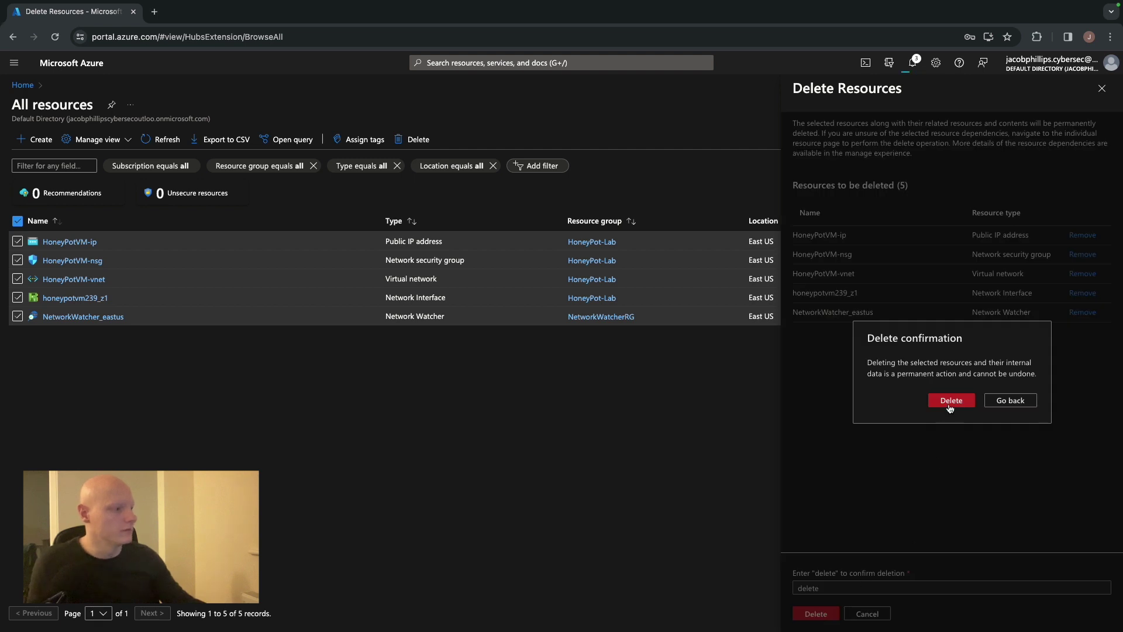
left_click(949, 405)
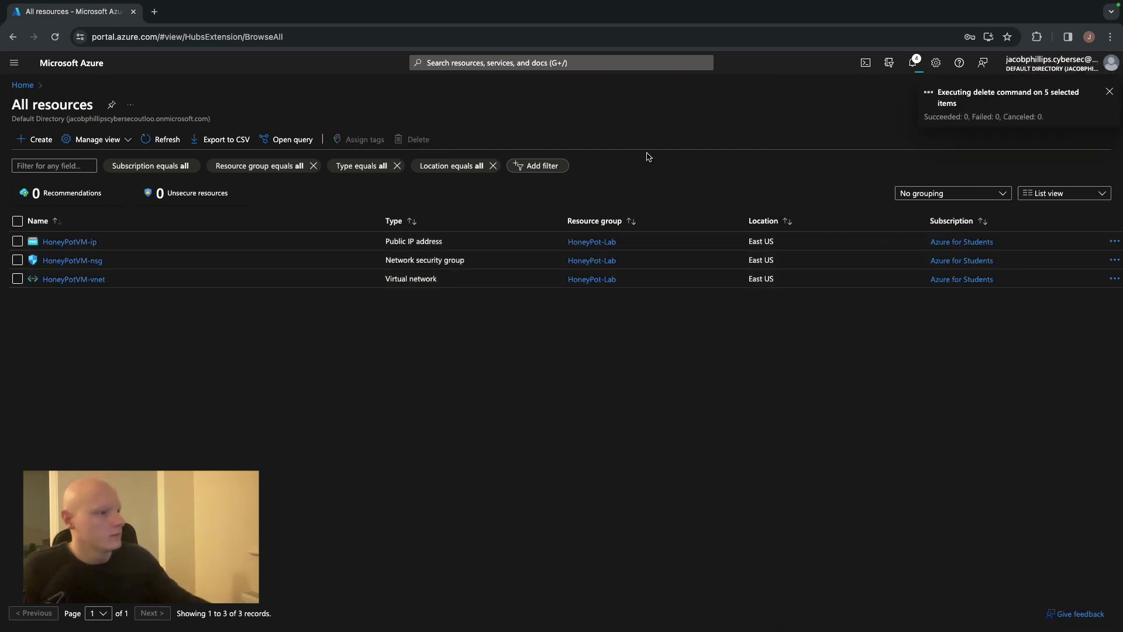
left_click(17, 221)
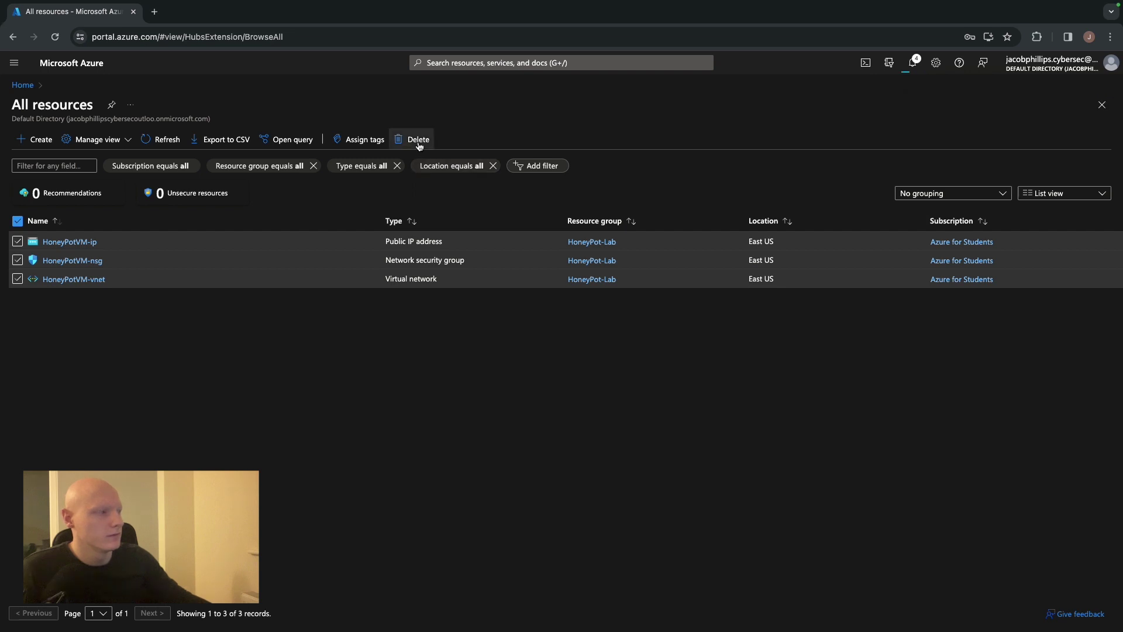
Check the deletion notifications, then return to the portal Home page
left_click(913, 62)
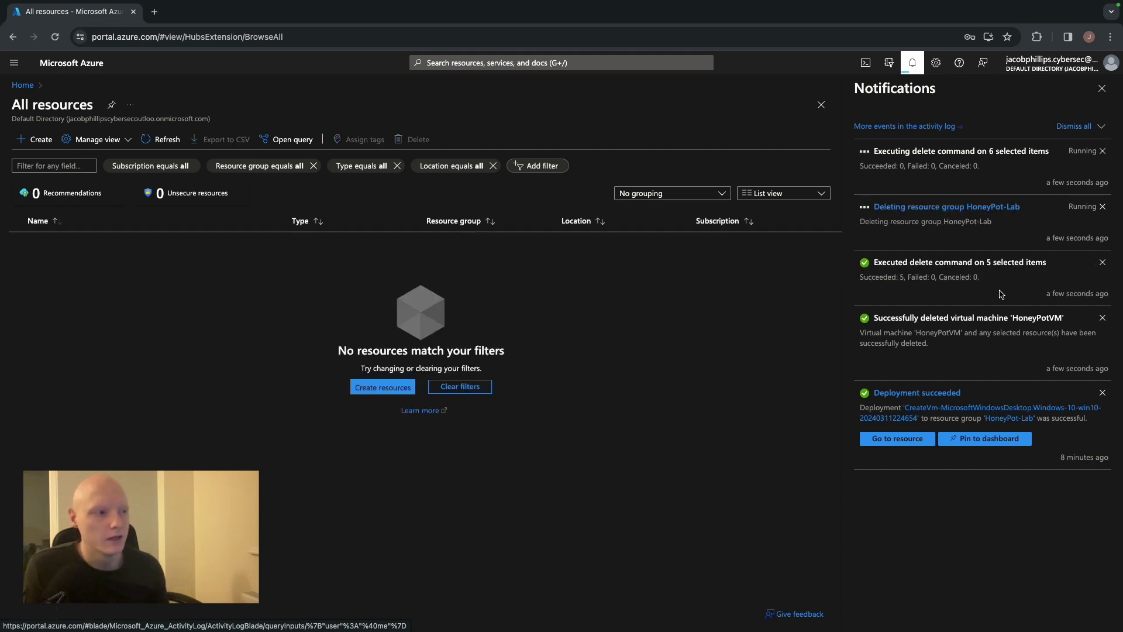
left_click(1102, 88)
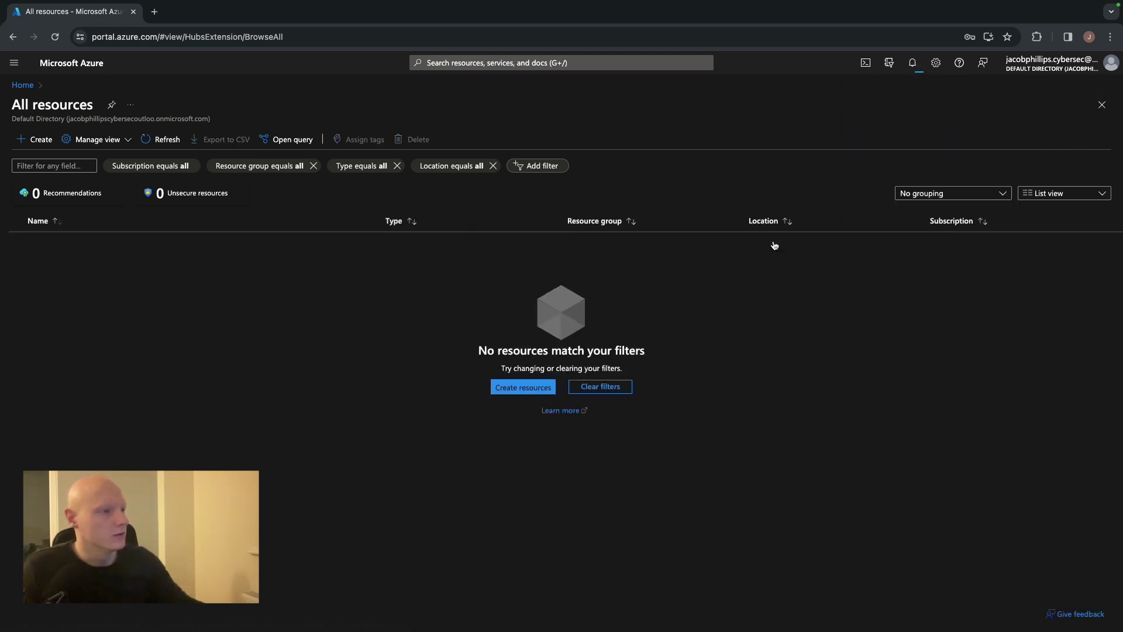
left_click(23, 86)
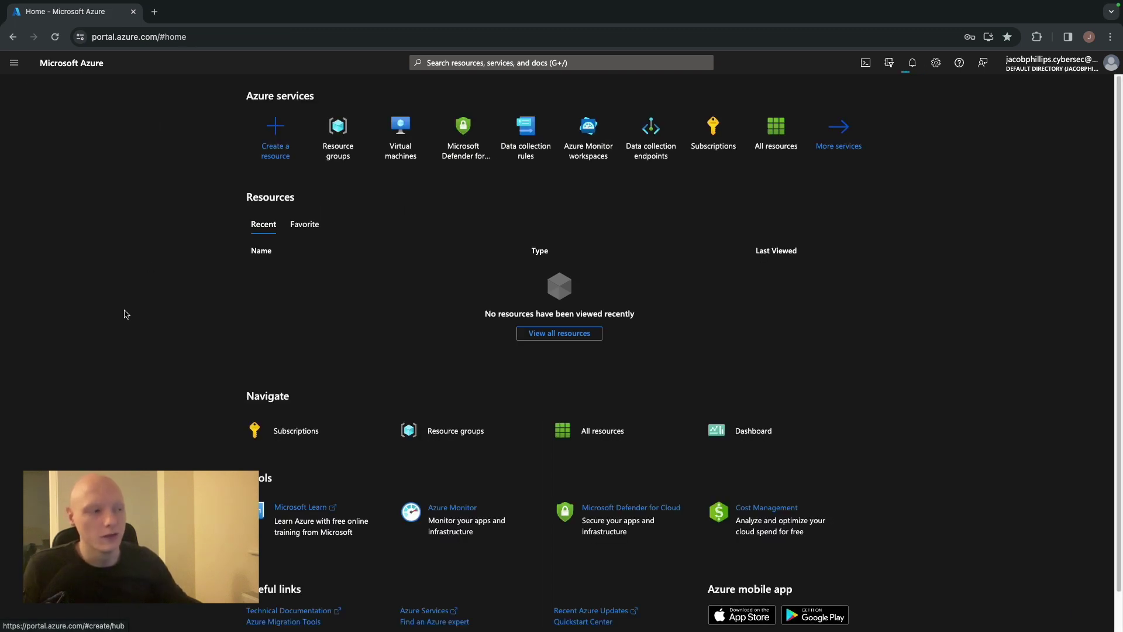